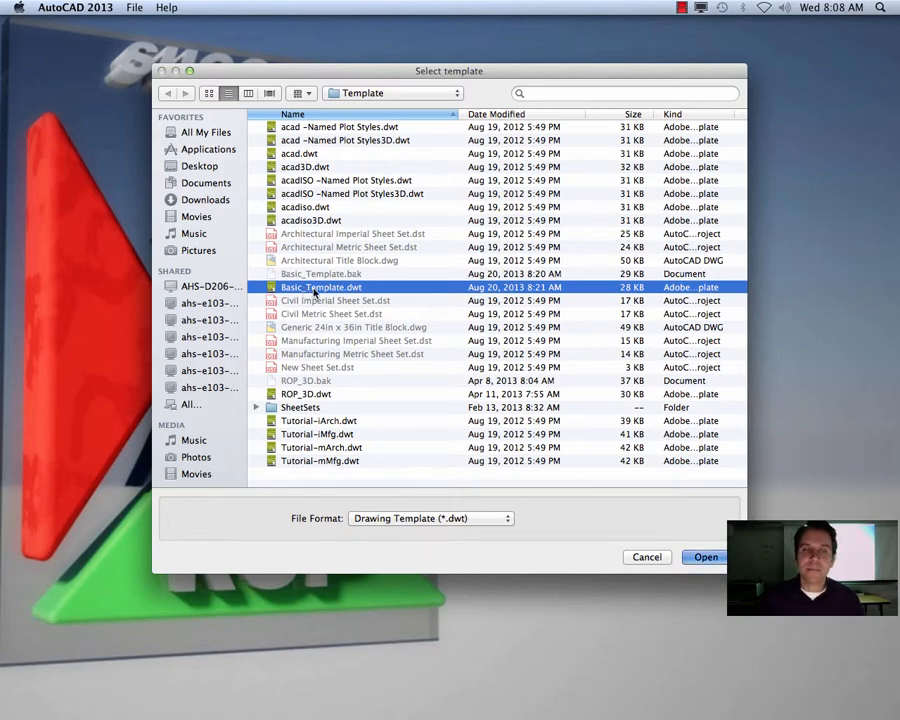
# Step: Create a new drawing from the Basic_Template.dwt template
pyautogui.doubleClick(315, 288)
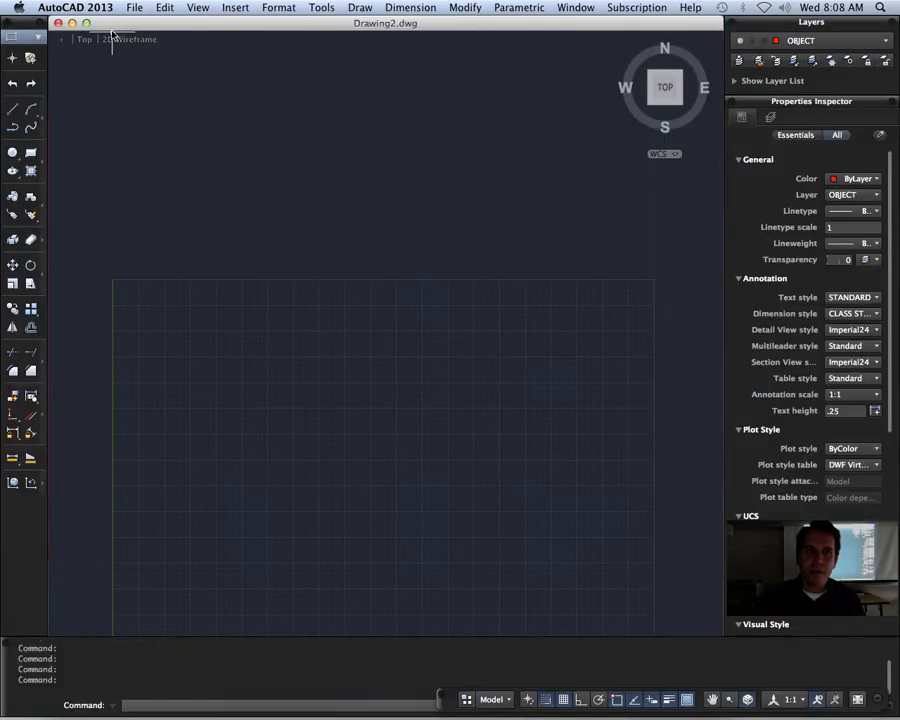
pyautogui.write('ze')
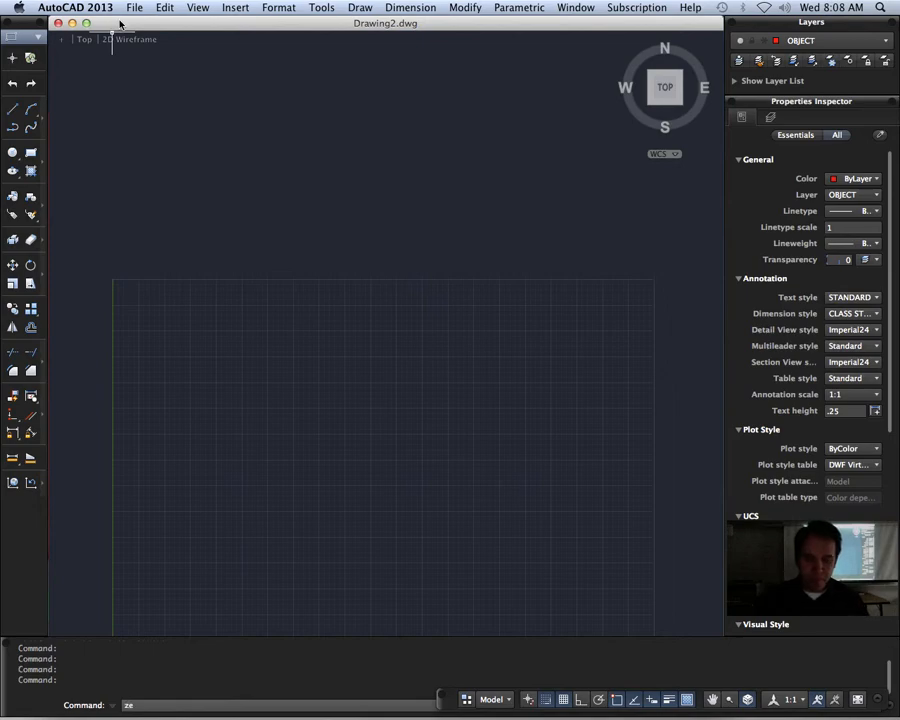
pyautogui.press('BackSpace')
pyautogui.press('BackSpace')
pyautogui.press('BackSpace')
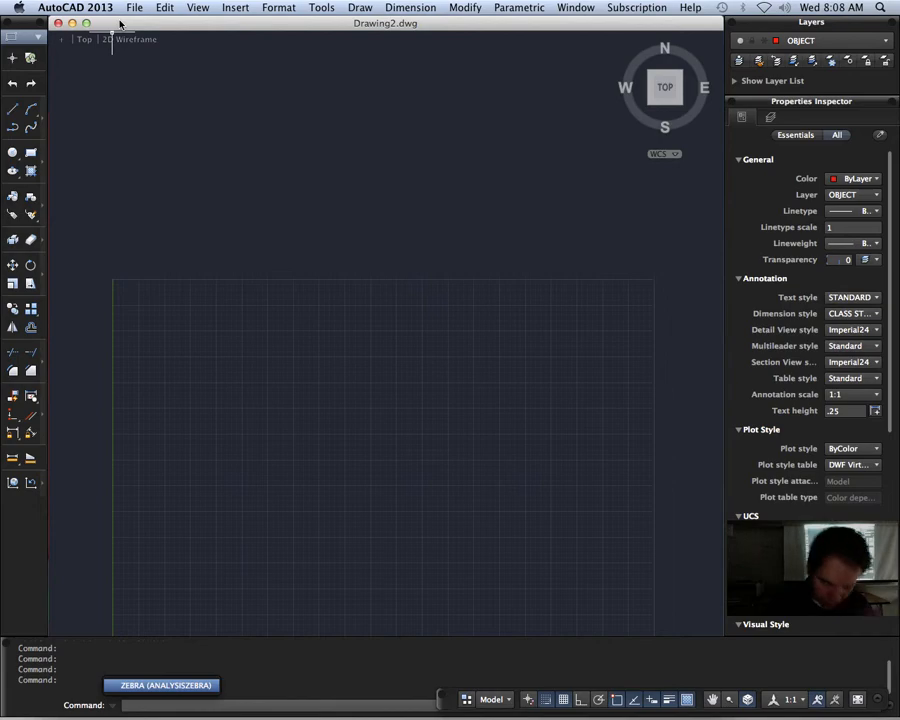
pyautogui.press('Escape')
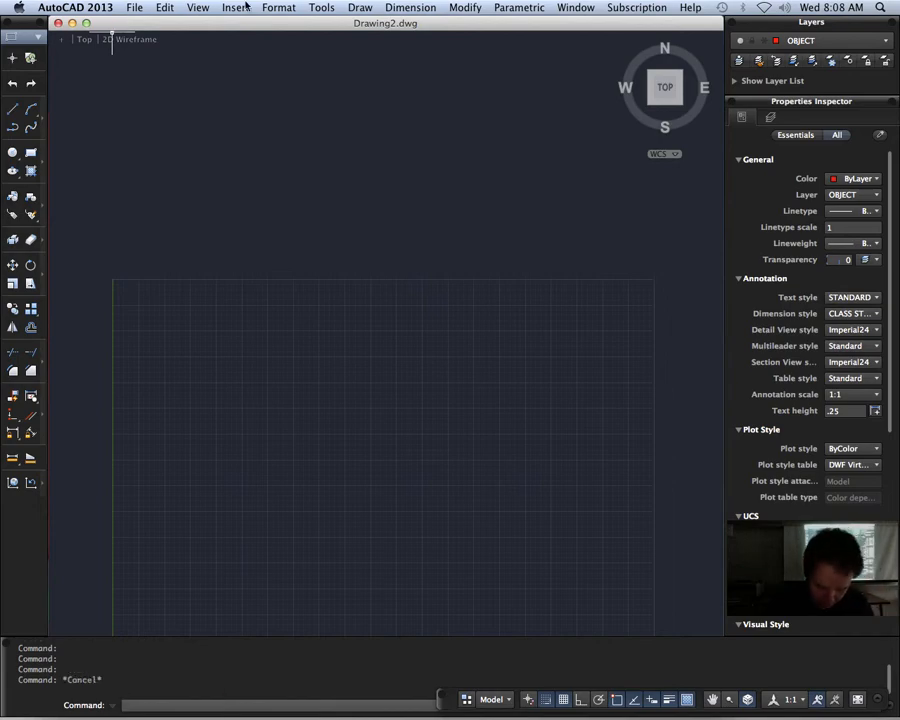
# Step: Try to set the model space limits by entering 250 and 180 as separate values
pyautogui.write('LIMits')
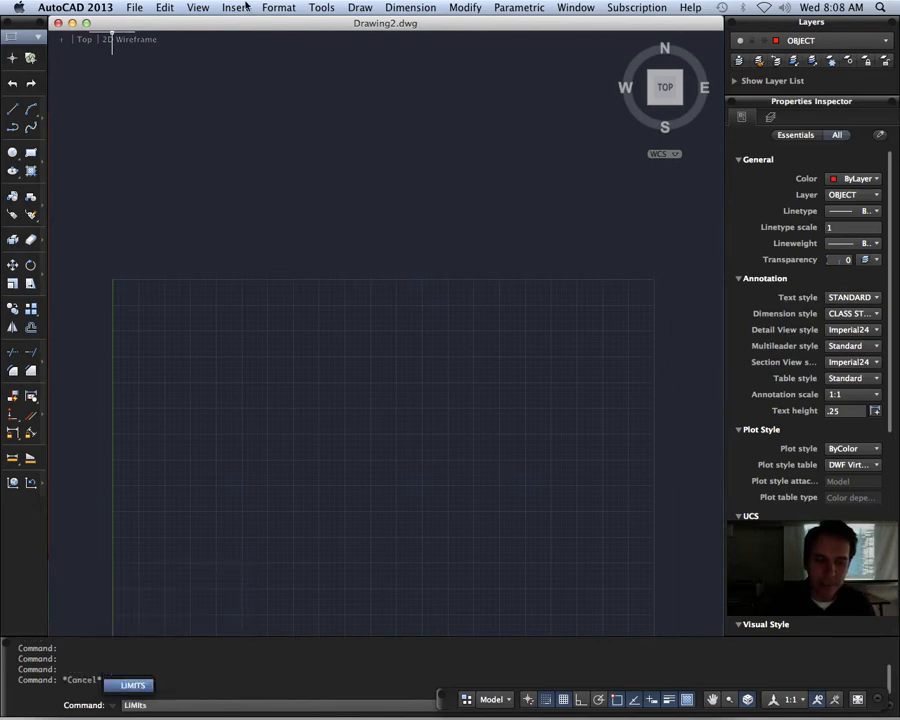
pyautogui.press('Return')
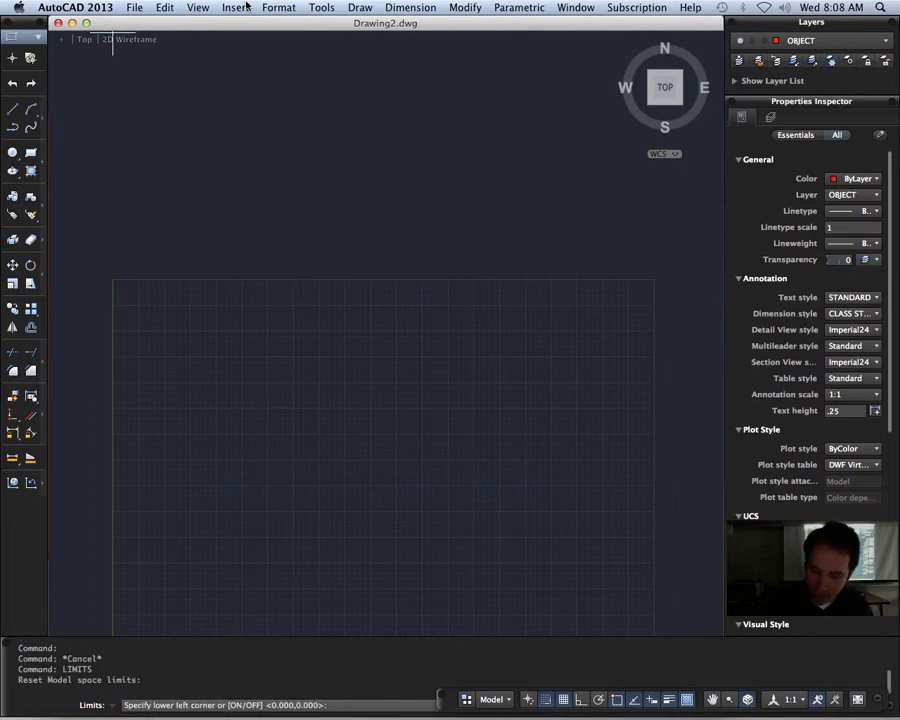
pyautogui.press('Return')
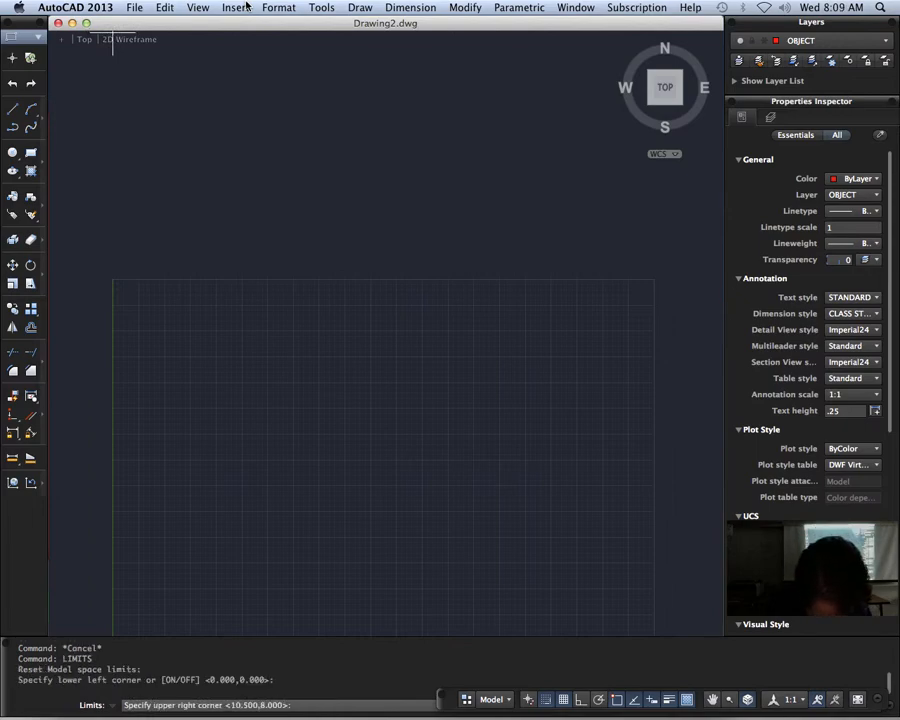
pyautogui.write('250')
pyautogui.press('Return')
pyautogui.write('1')
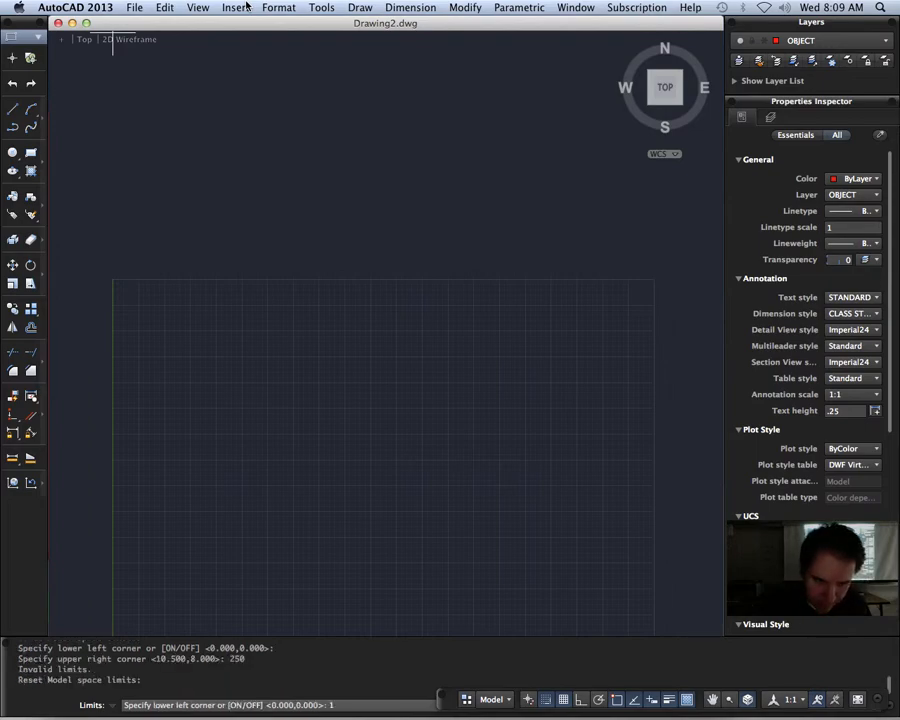
pyautogui.write('80')
pyautogui.press('Return')
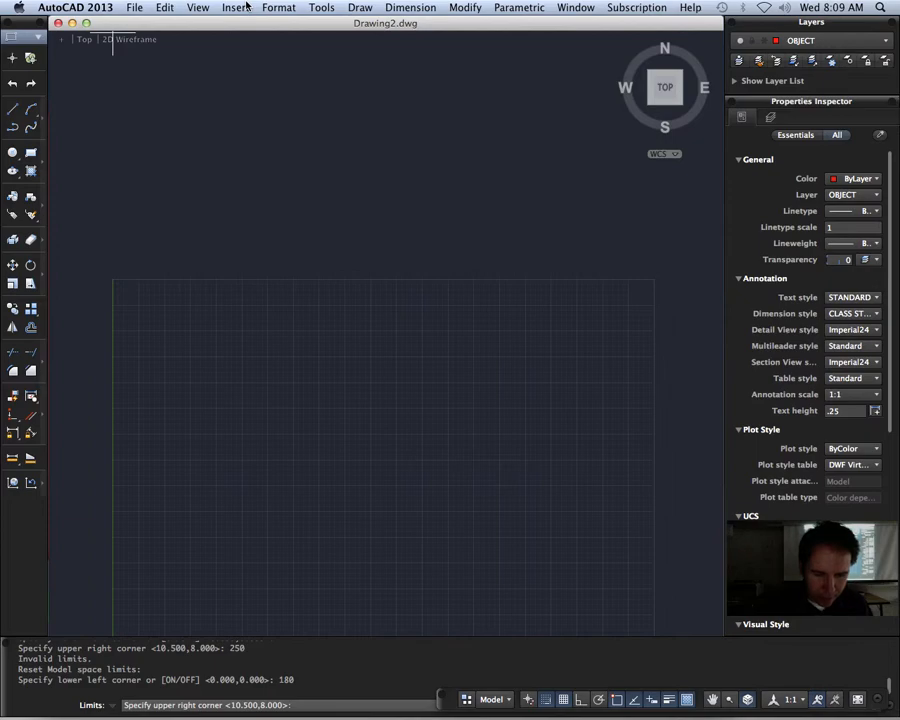
pyautogui.press('Escape')
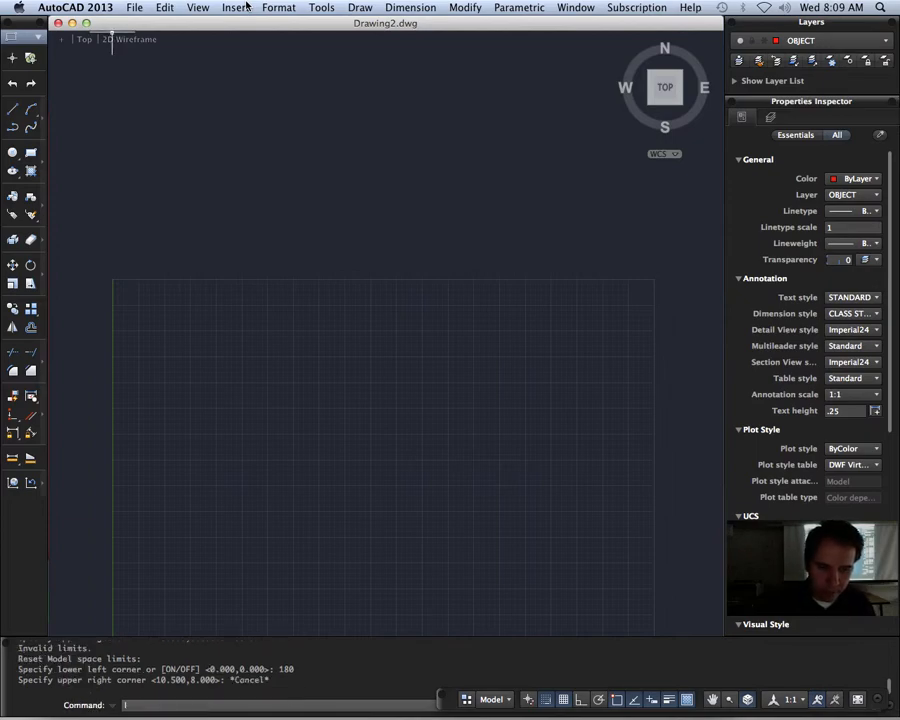
# Step: Set the model space limits with the default lower-left corner and an upper-right corner of 250,180
pyautogui.write('limits')
pyautogui.press('Return')
pyautogui.press('Return')
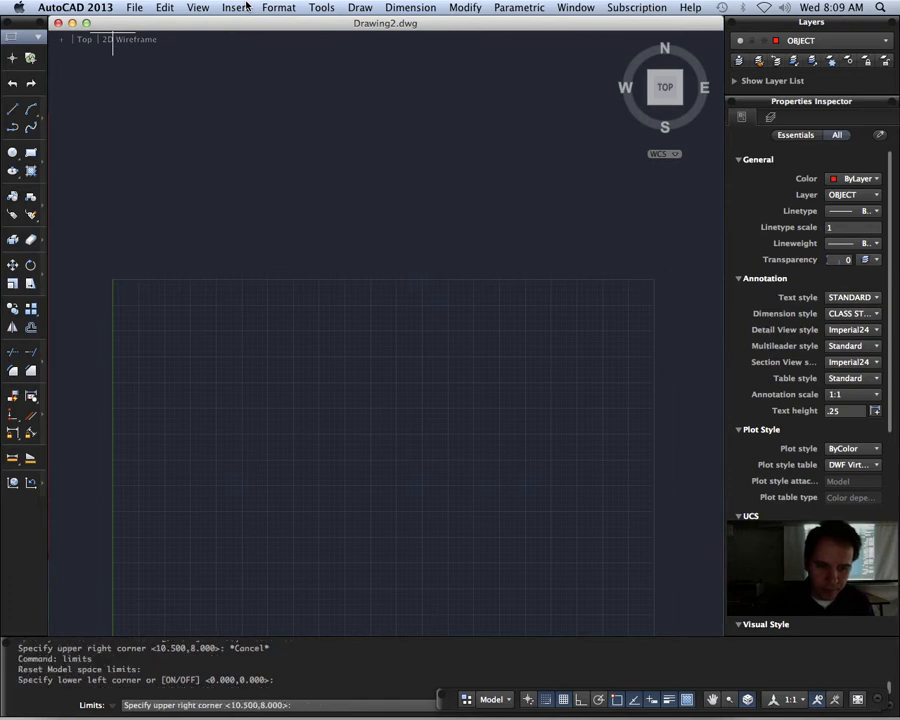
pyautogui.write('250')
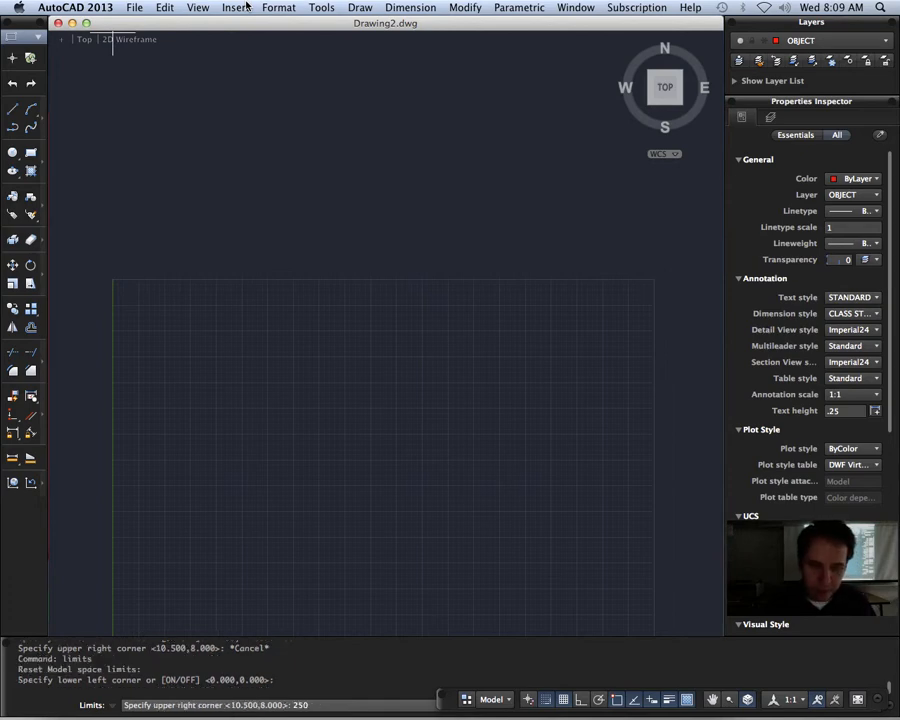
pyautogui.write('18')
pyautogui.press('BackSpace')
pyautogui.press('BackSpace')
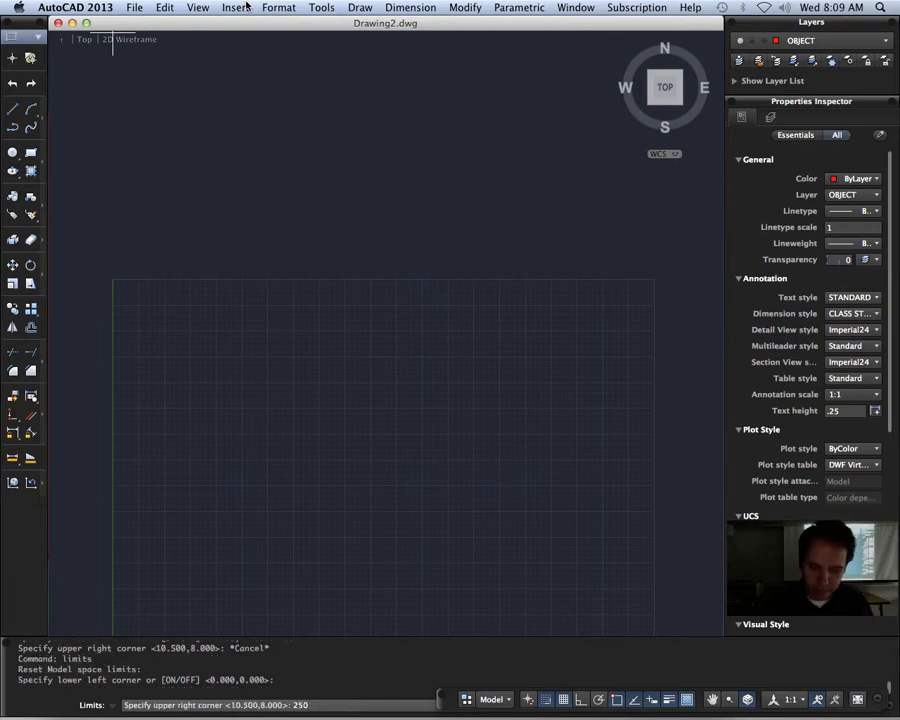
pyautogui.write(',180')
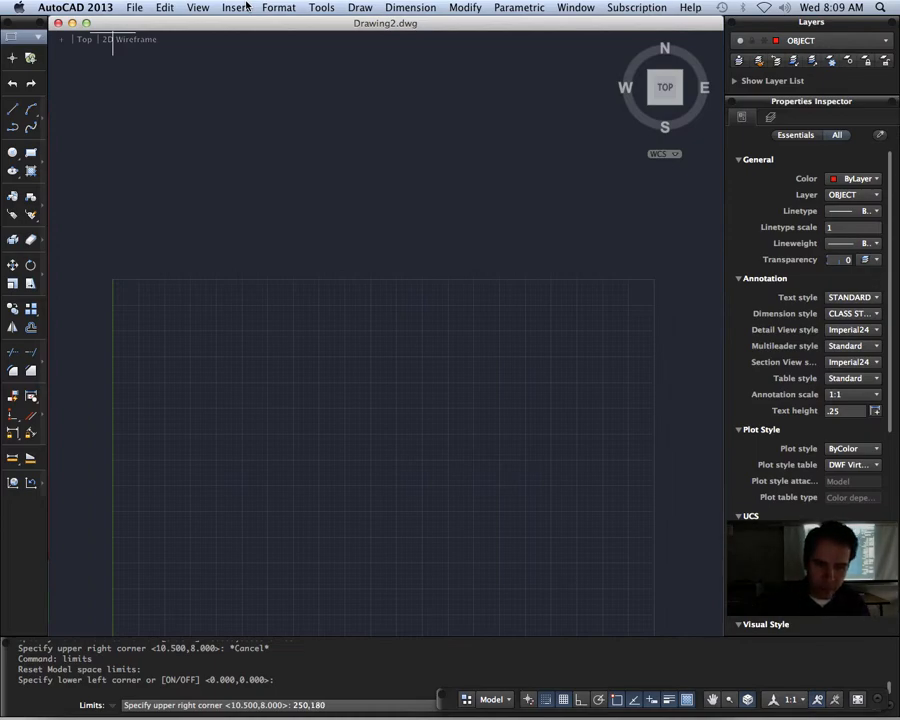
pyautogui.press('Return')
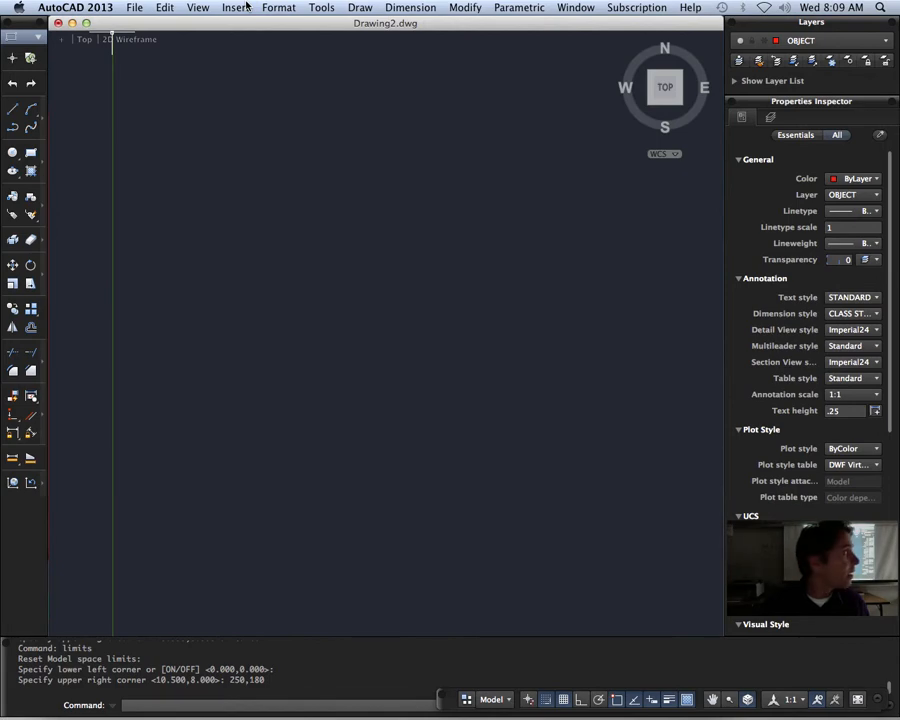
# Step: Set the snap spacing and the grid spacing to 2 in both X and Y in the drafting settings
pyautogui.scroll(-1, 300, 397)
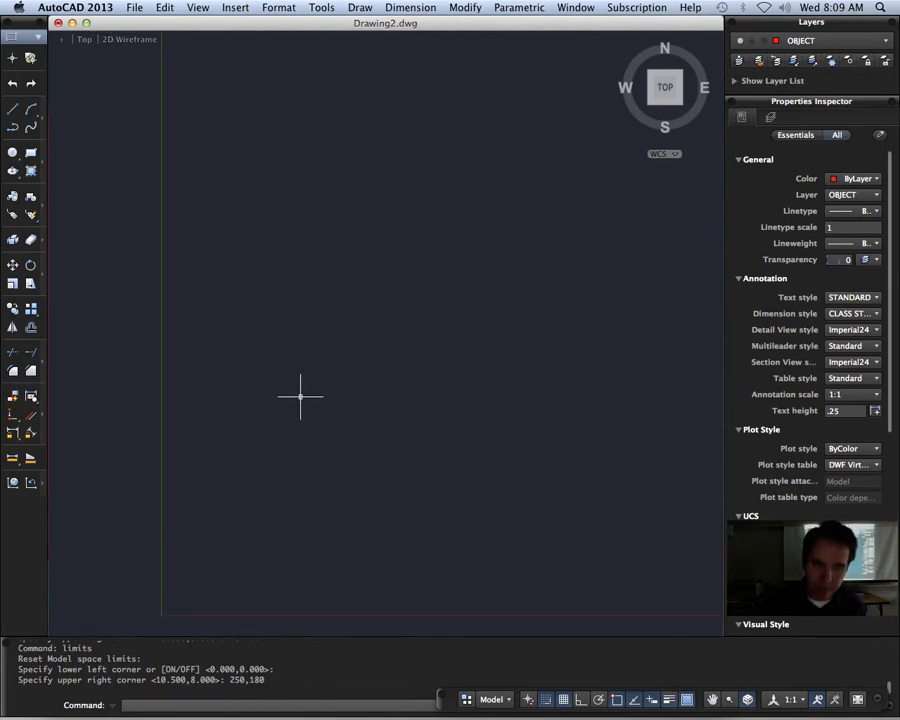
pyautogui.scroll(-2, 300, 397)
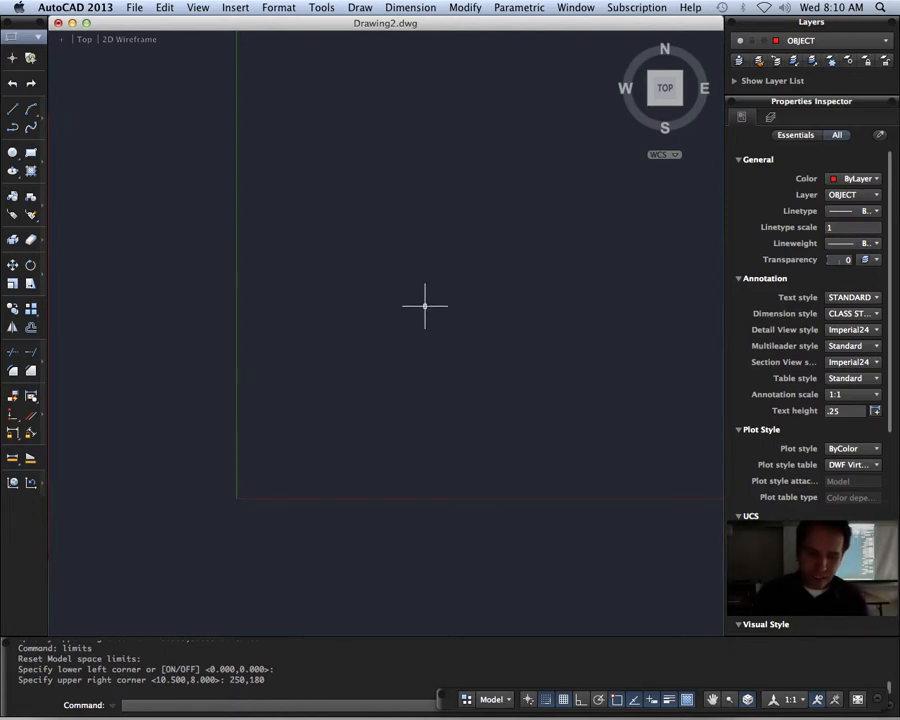
pyautogui.scroll(1, 408, 322)
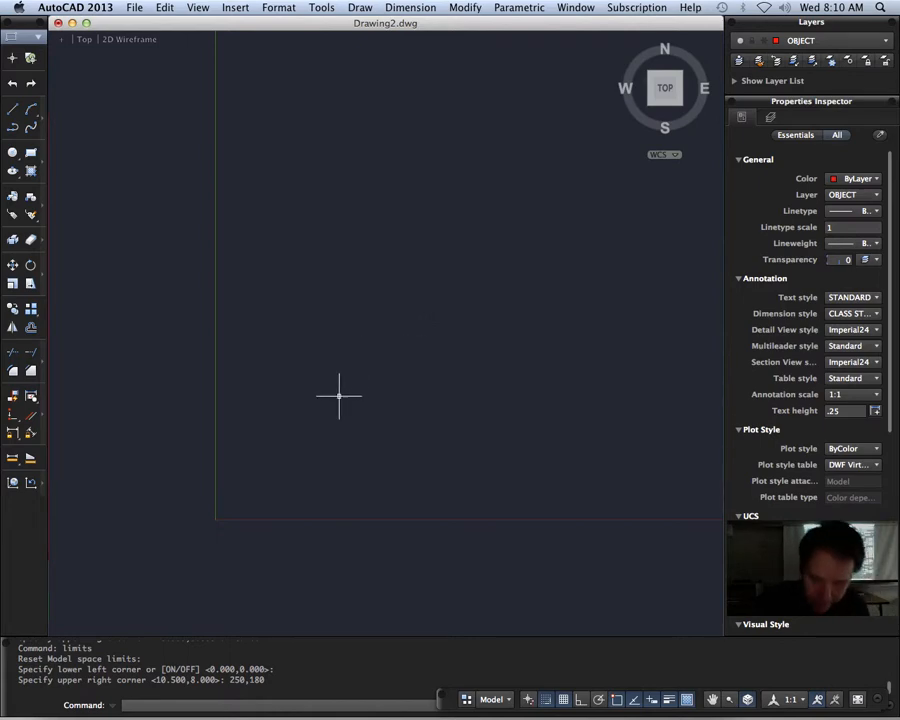
pyautogui.rightClick(567, 705)
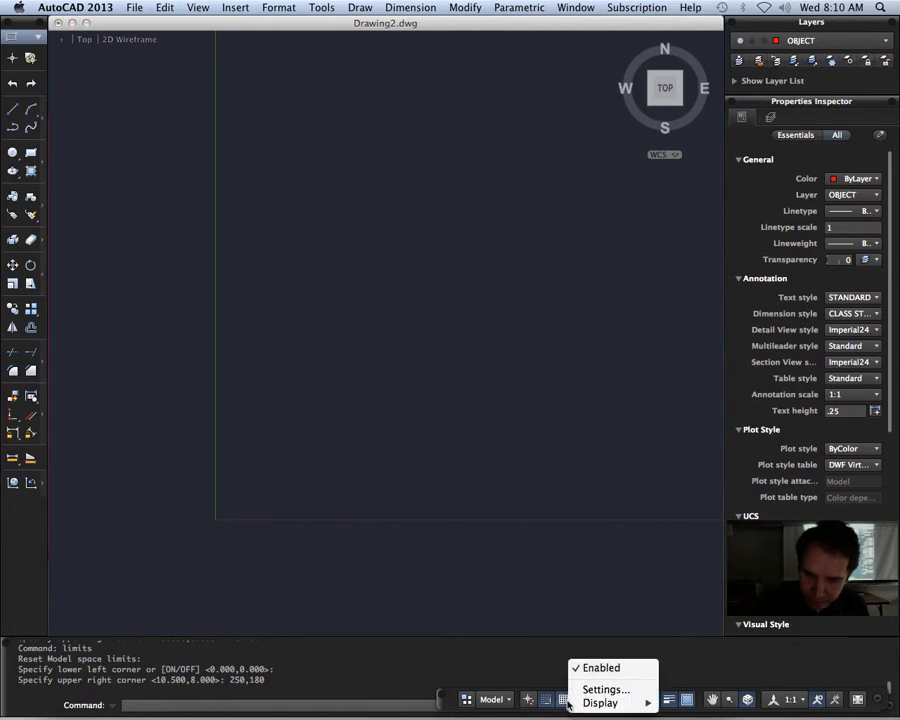
pyautogui.click(600, 689)
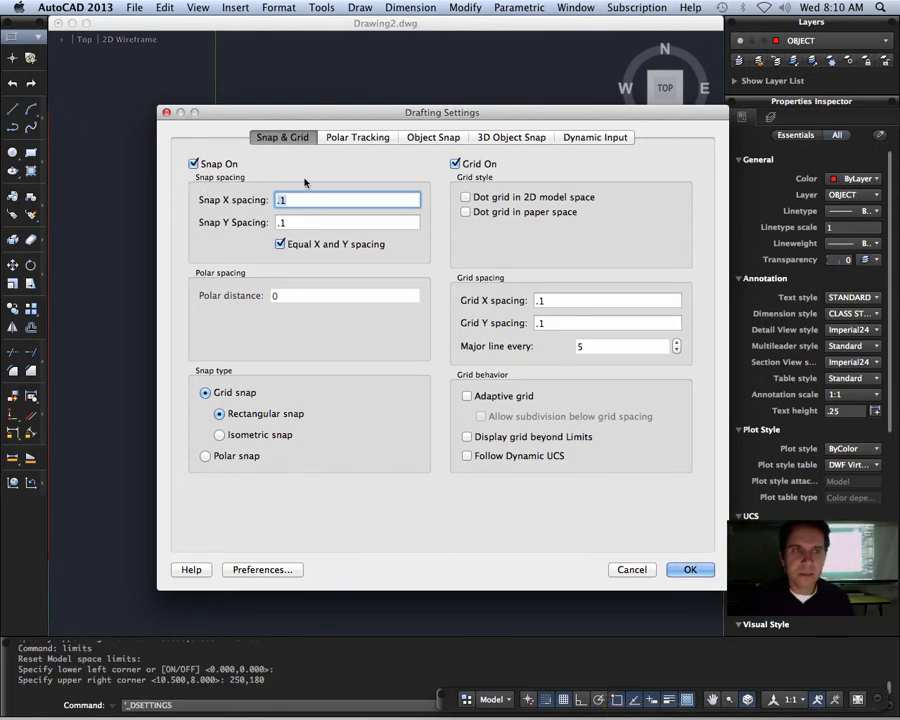
pyautogui.write('2')
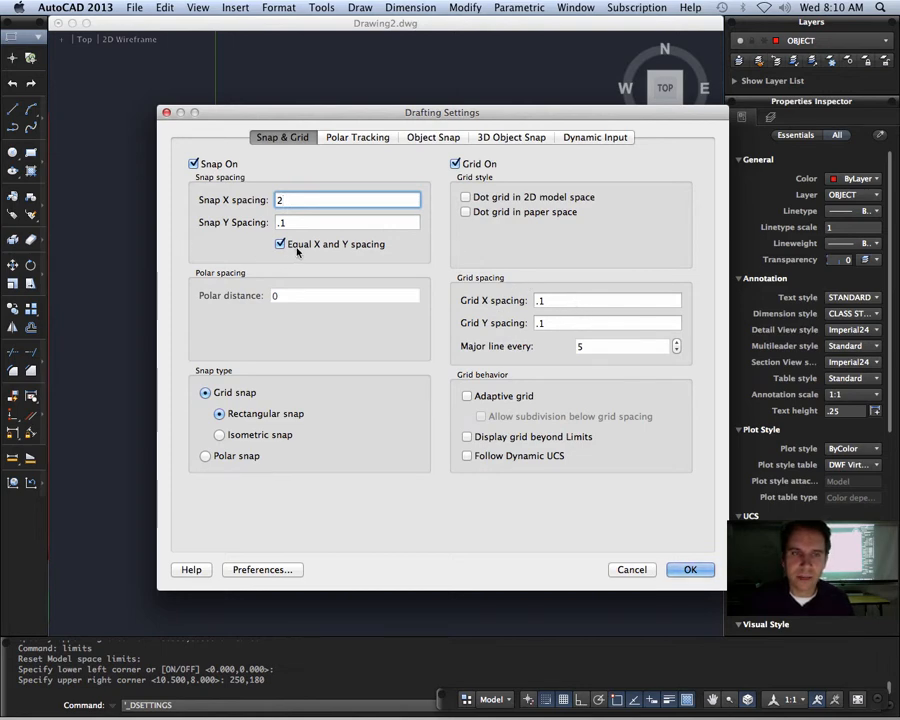
pyautogui.click(568, 300)
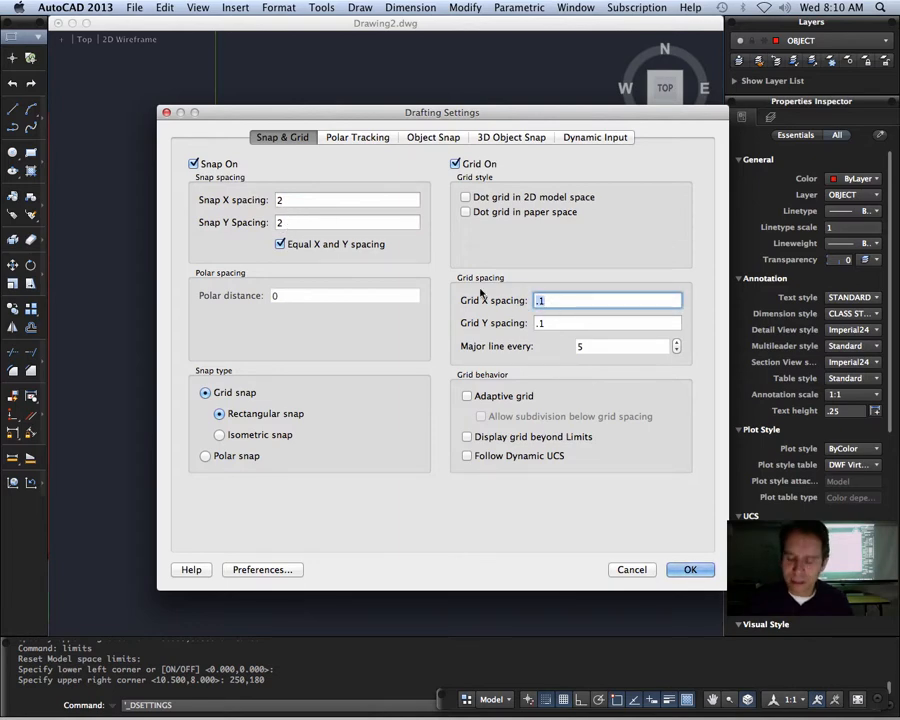
pyautogui.write('2')
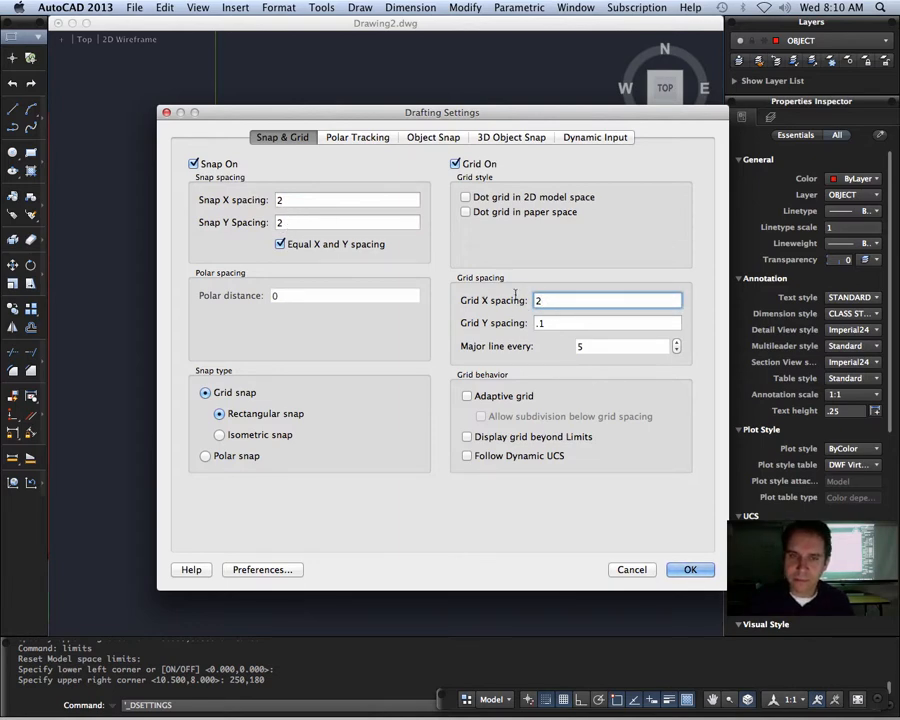
pyautogui.click(577, 323)
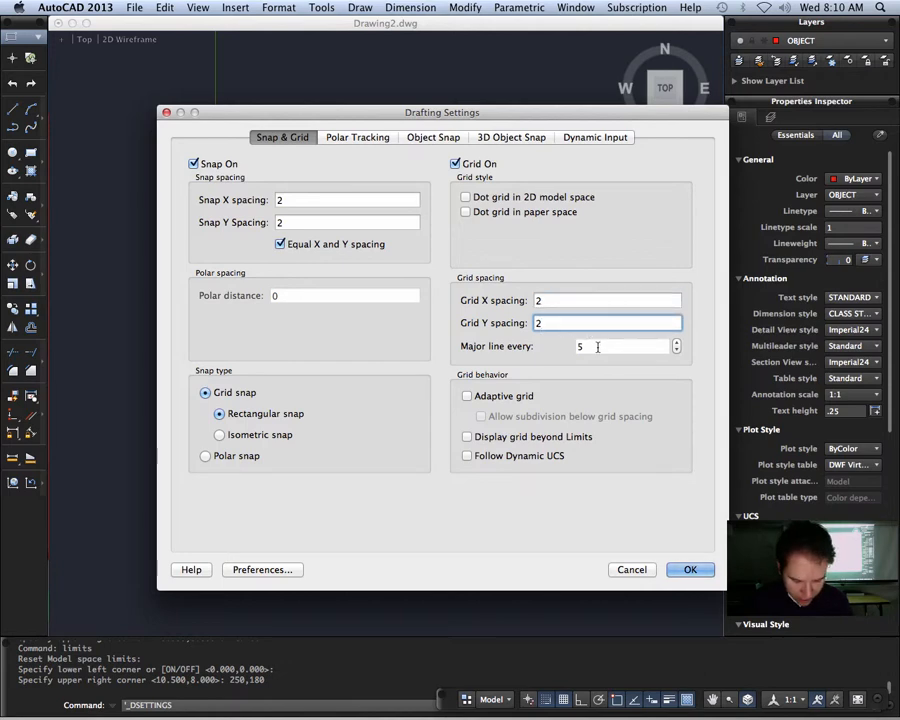
pyautogui.click(602, 348)
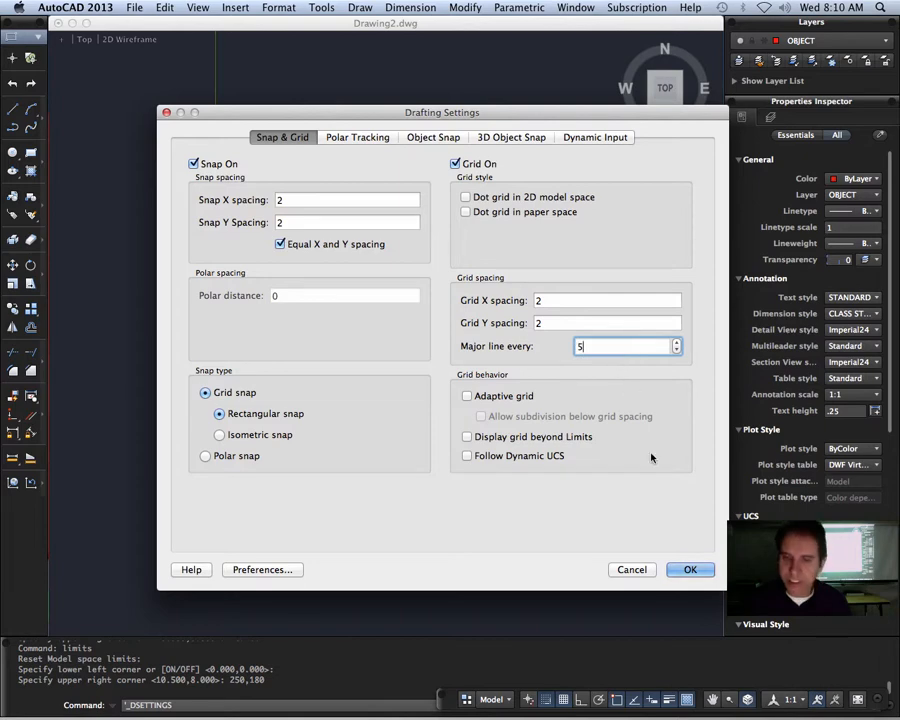
pyautogui.click(692, 570)
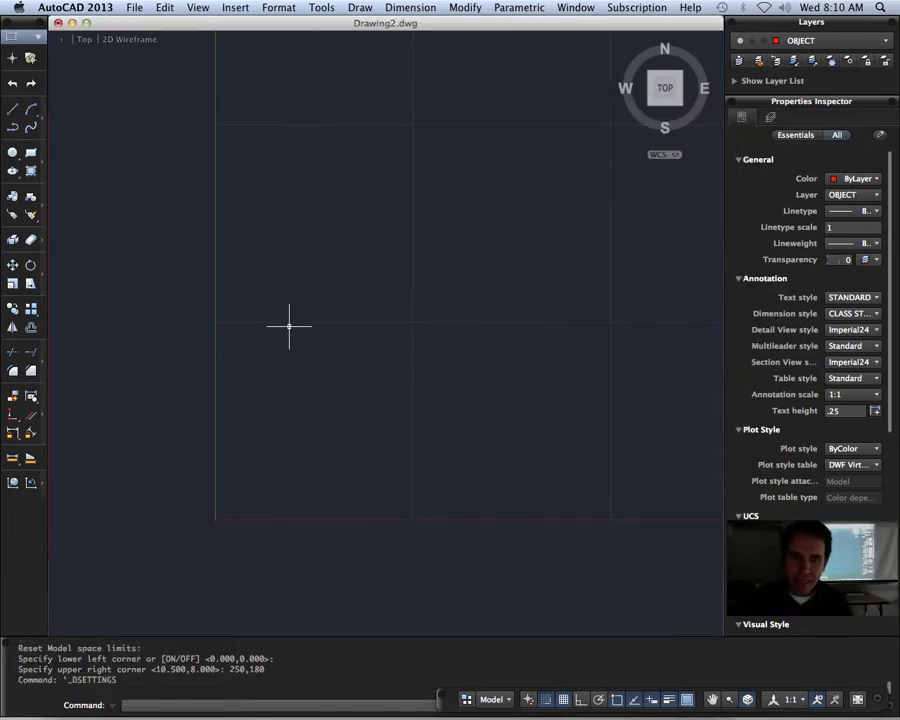
# Step: Zoom to show all of the drawing limits using the Zoom command's All option
pyautogui.scroll(-1, 418, 356)
pyautogui.scroll(-2, 418, 356)
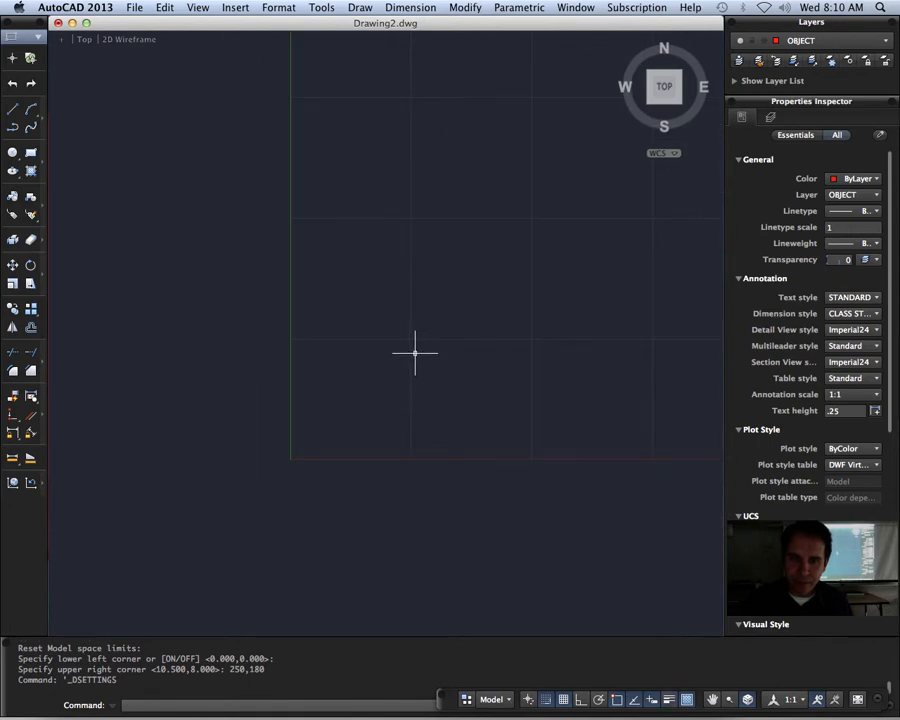
pyautogui.write('z')
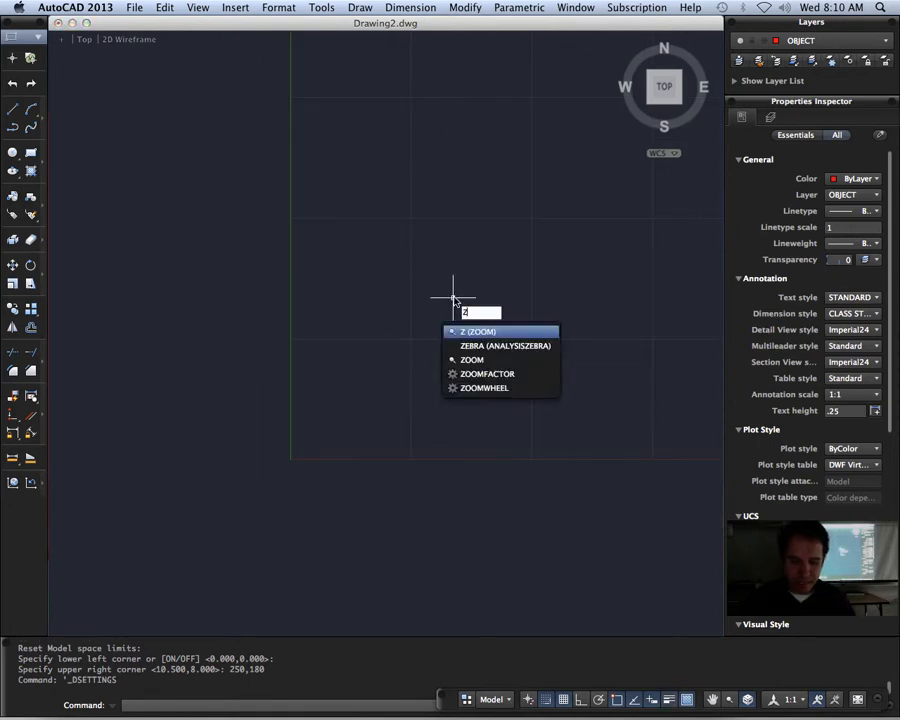
pyautogui.press('Return')
pyautogui.write('a')
pyautogui.press('Return')
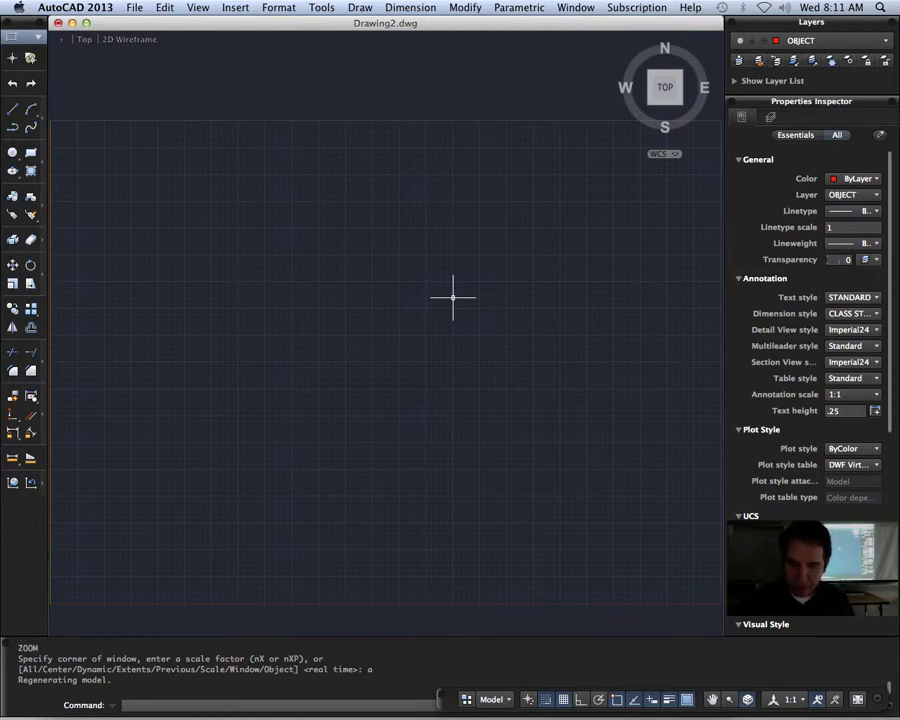
# Step: Modify the CLASS STYLE dimension style, setting the baseline spacing of its dimension lines to 3
pyautogui.write('D')
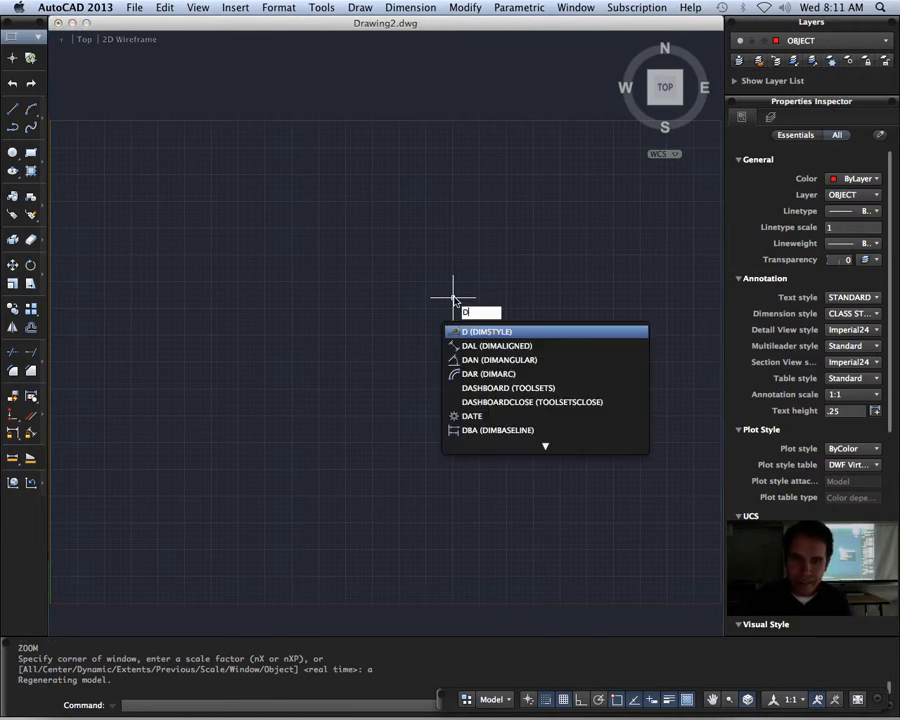
pyautogui.press('Return')
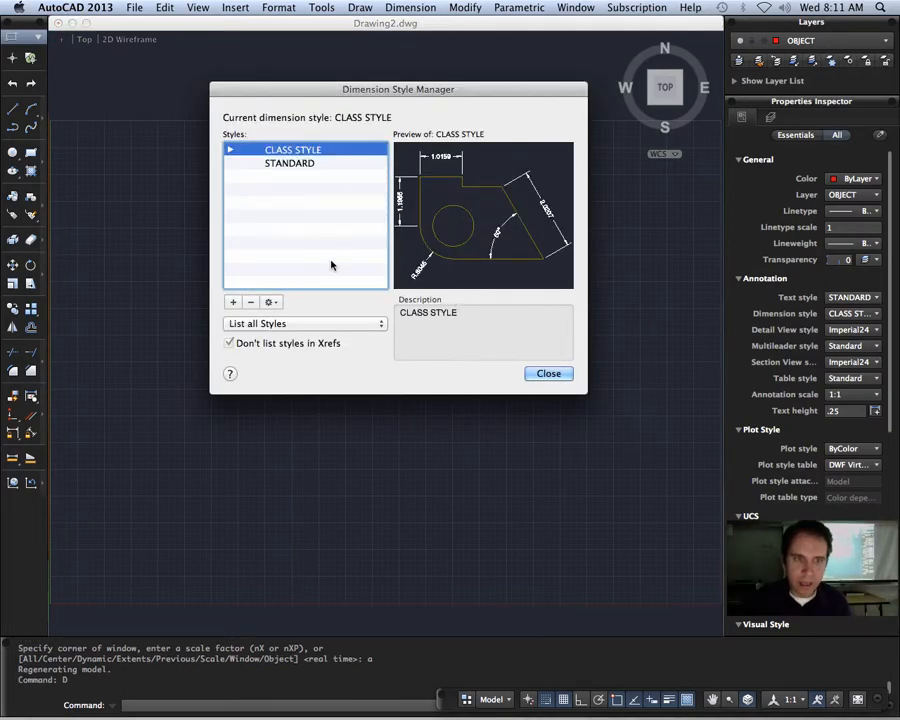
pyautogui.click(269, 301)
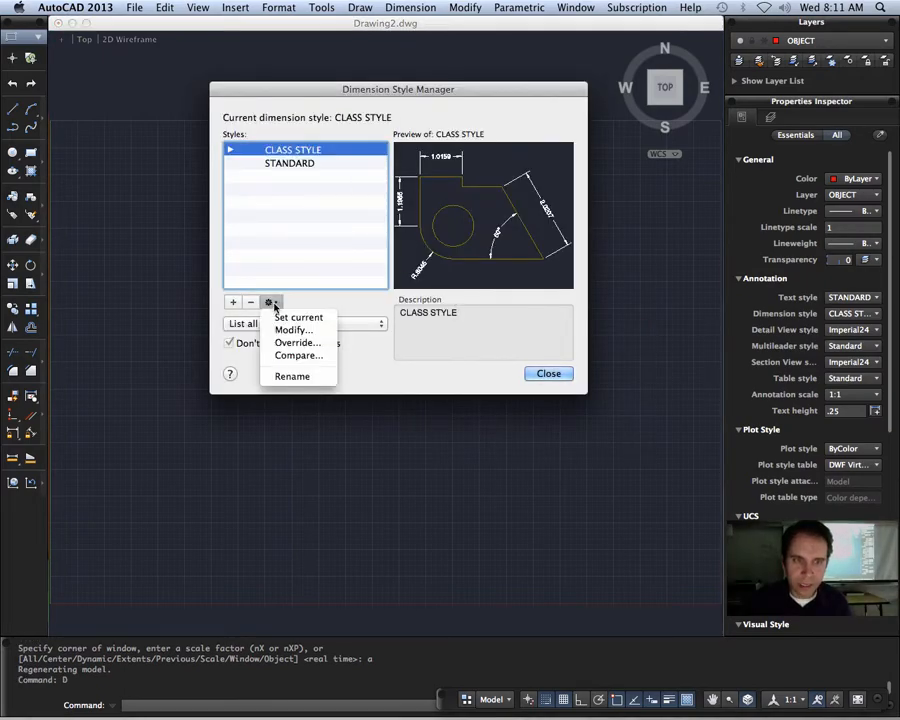
pyautogui.click(315, 333)
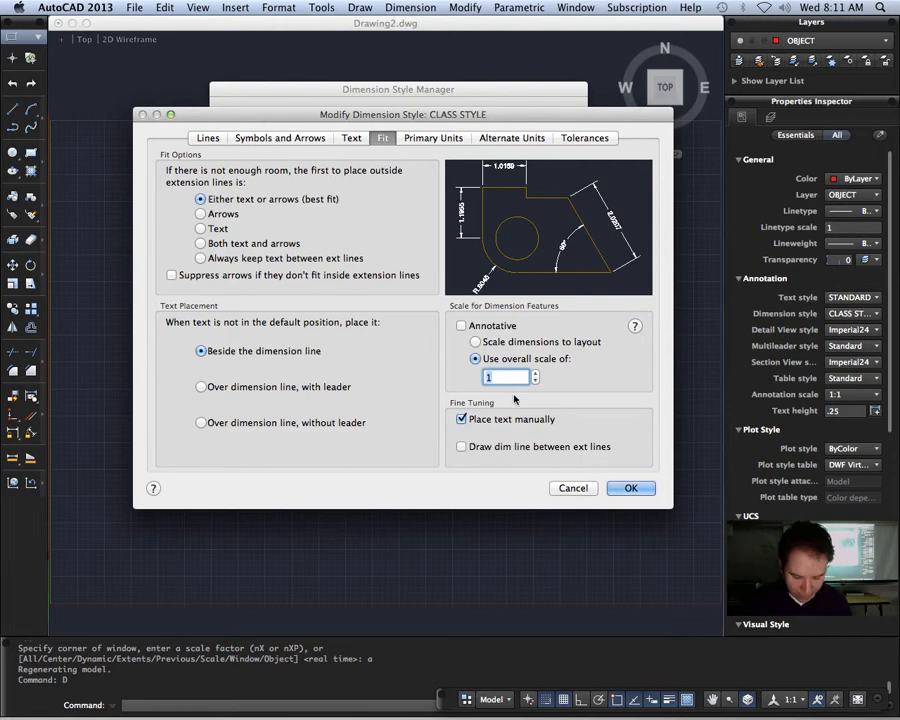
pyautogui.click(207, 138)
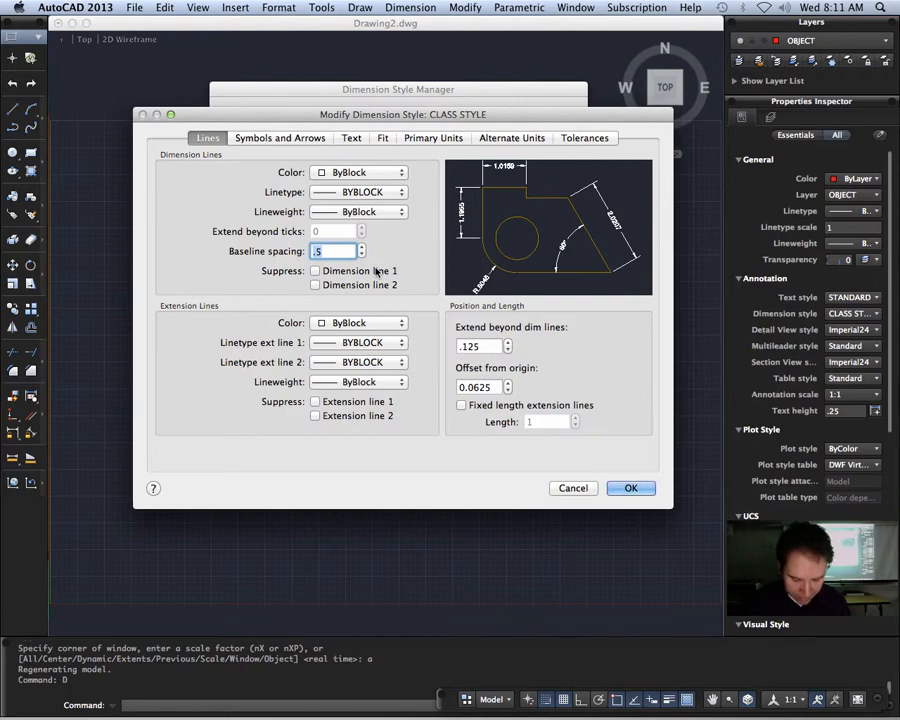
pyautogui.write('3')
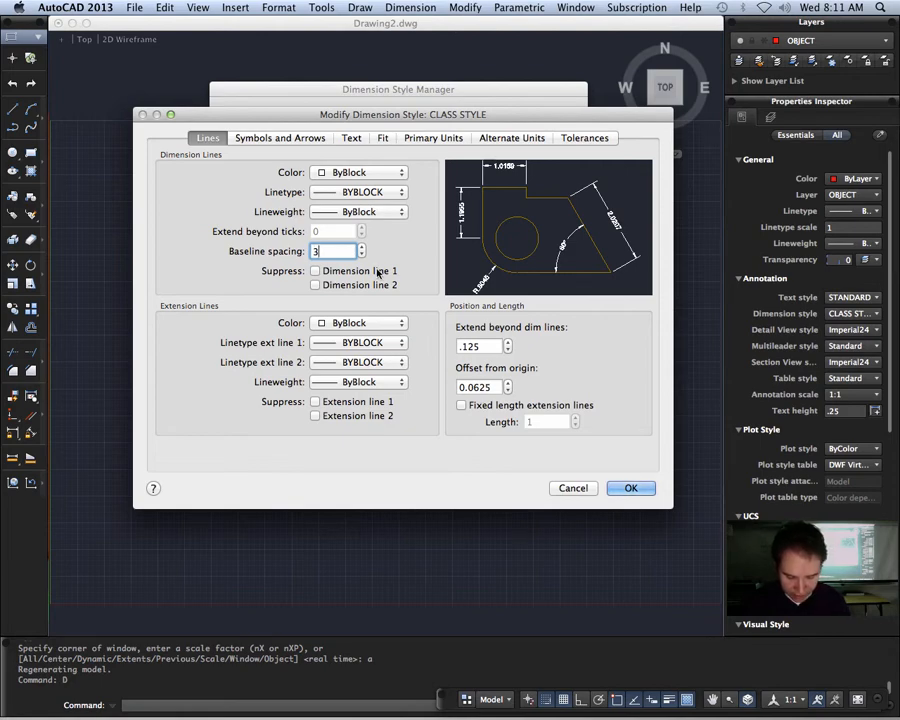
# Step: Set the dimension style's extension lines to extend 2 beyond the dimension lines and offset 2 from the origin
pyautogui.click(494, 346)
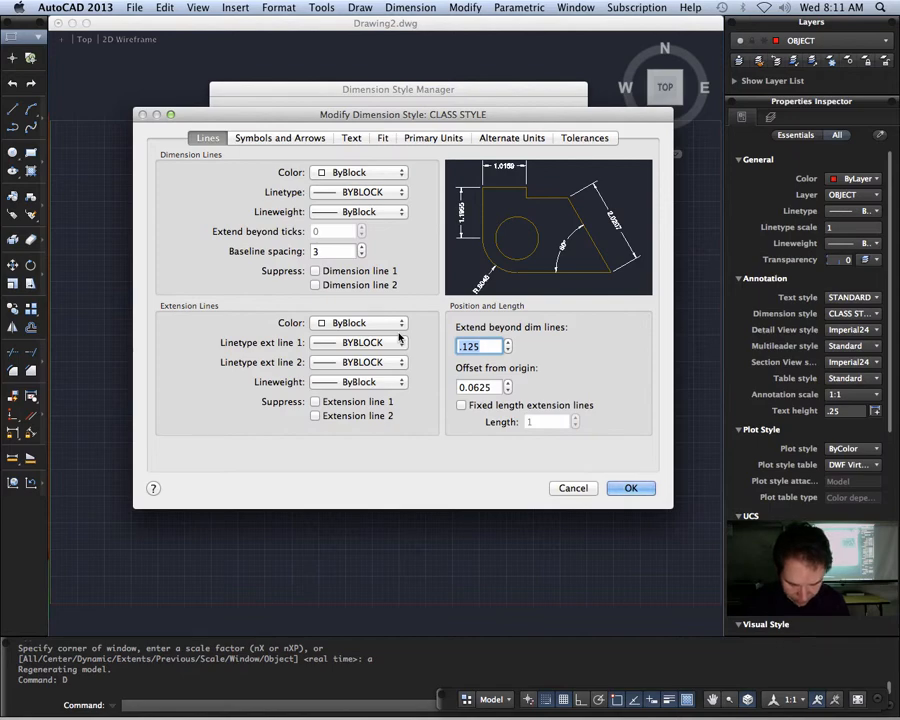
pyautogui.write('2')
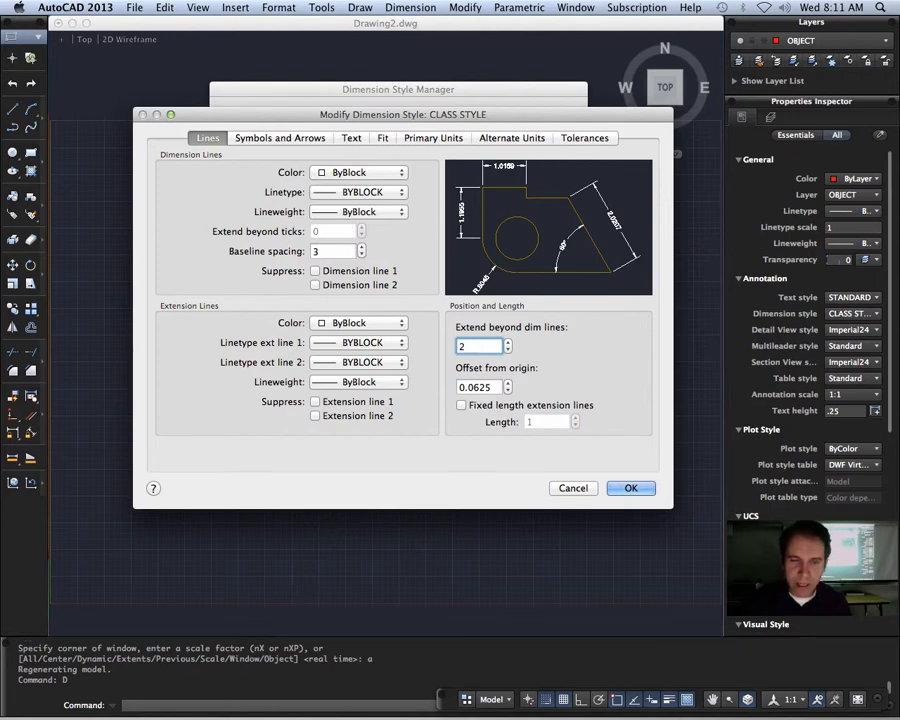
pyautogui.press('Tab')
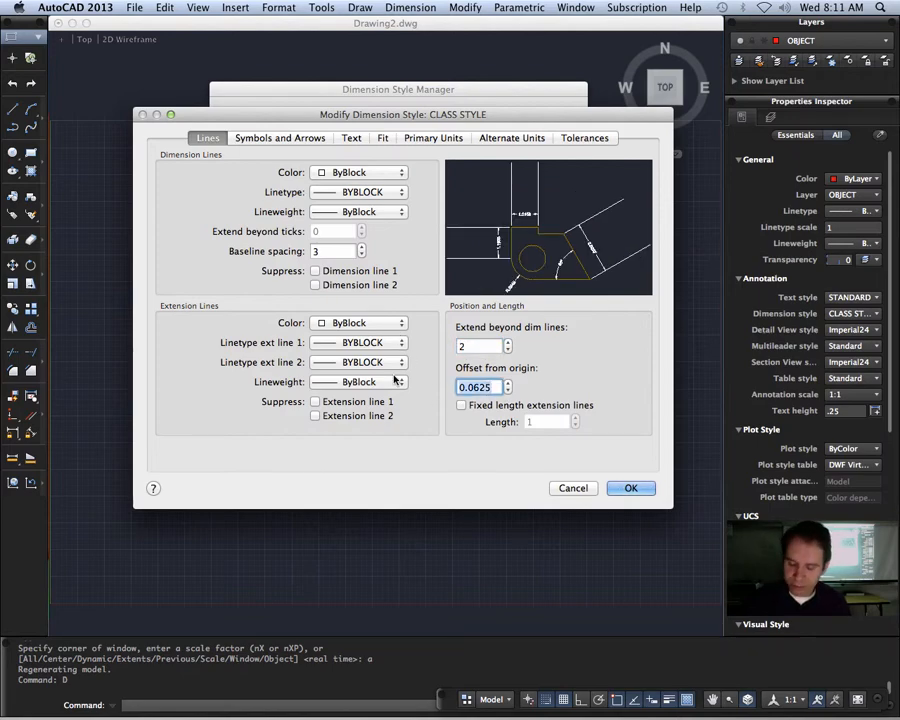
pyautogui.write('2')
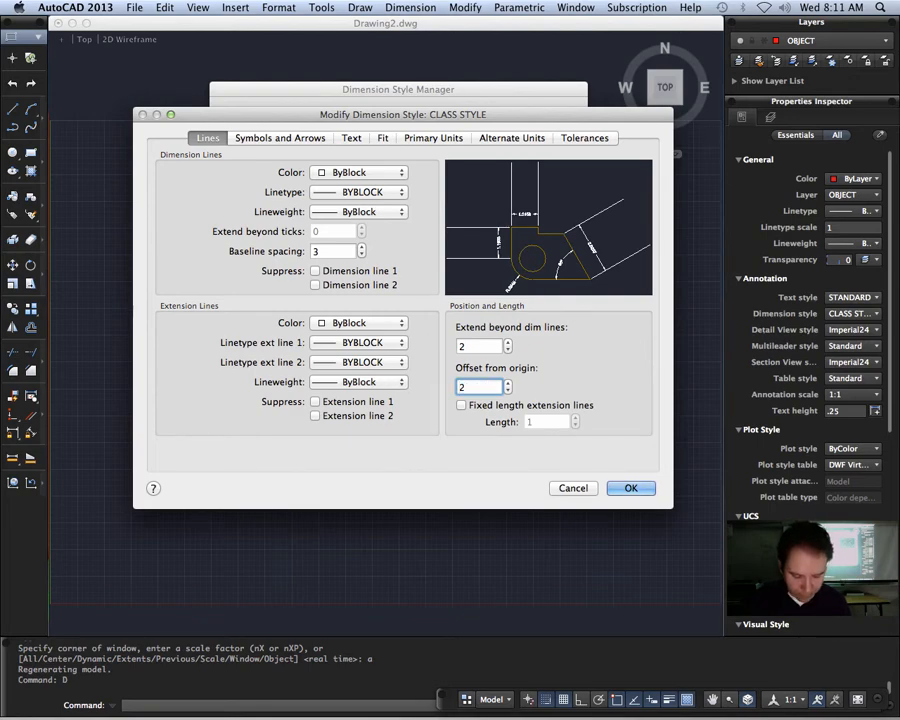
# Step: Set the dimension style's arrow size and text height to 3, then save the changes and close the style manager
pyautogui.click(289, 140)
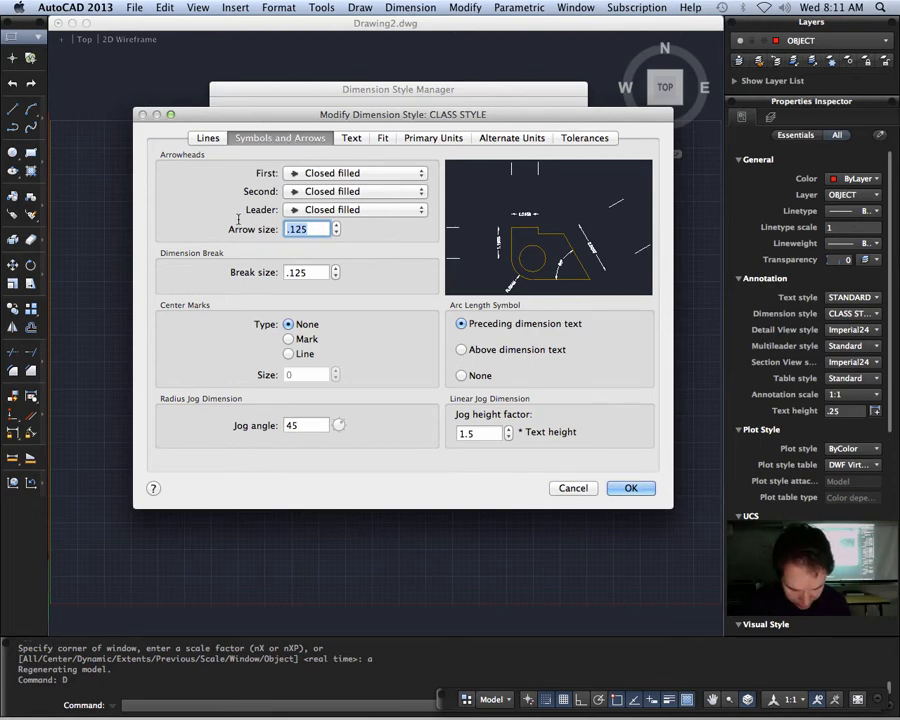
pyautogui.write('3')
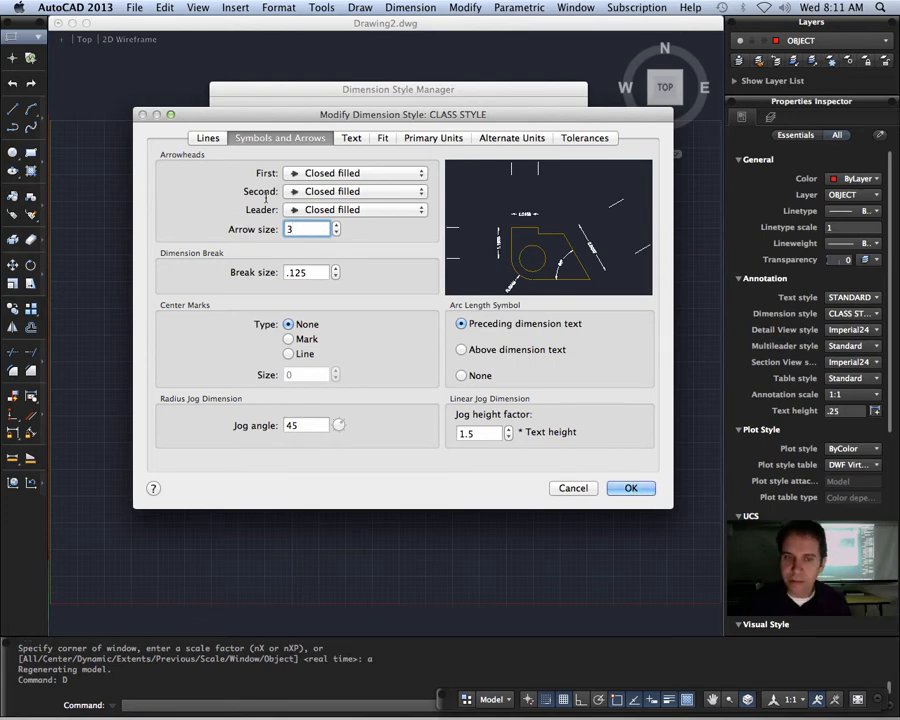
pyautogui.click(350, 139)
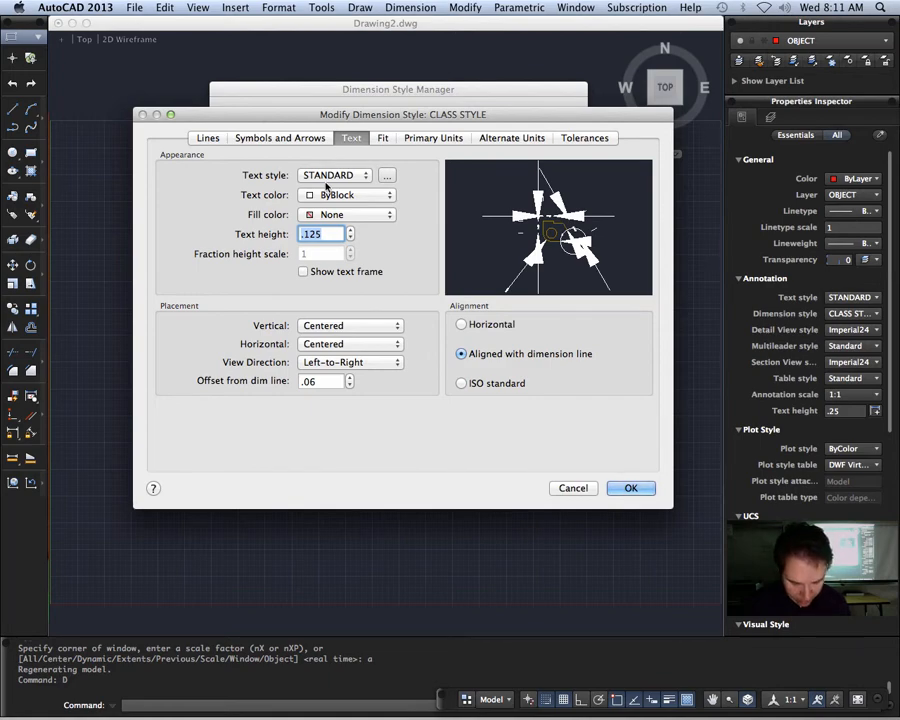
pyautogui.write('3')
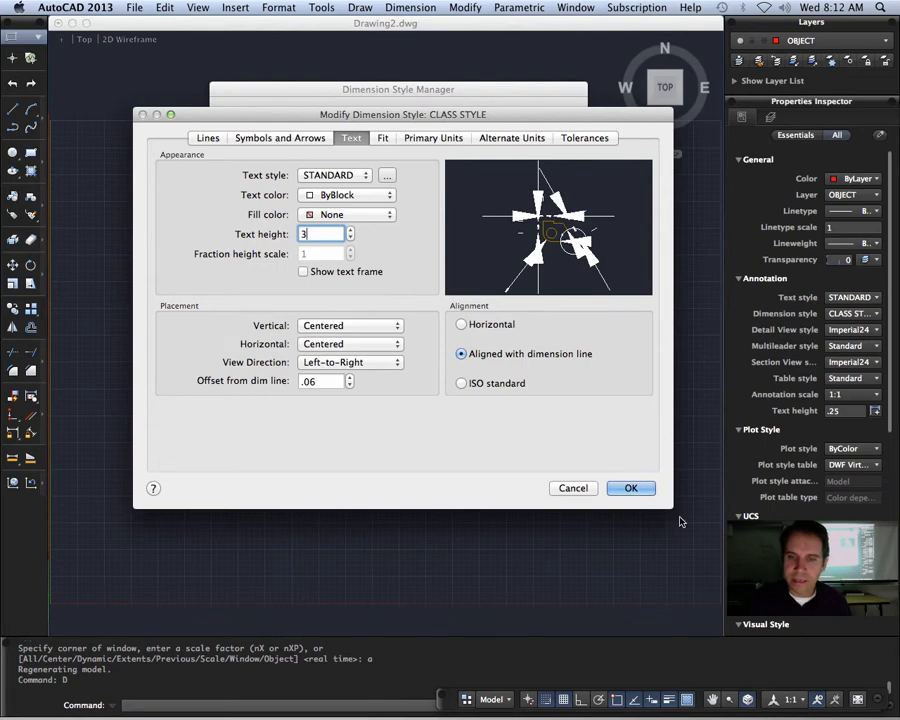
pyautogui.click(639, 488)
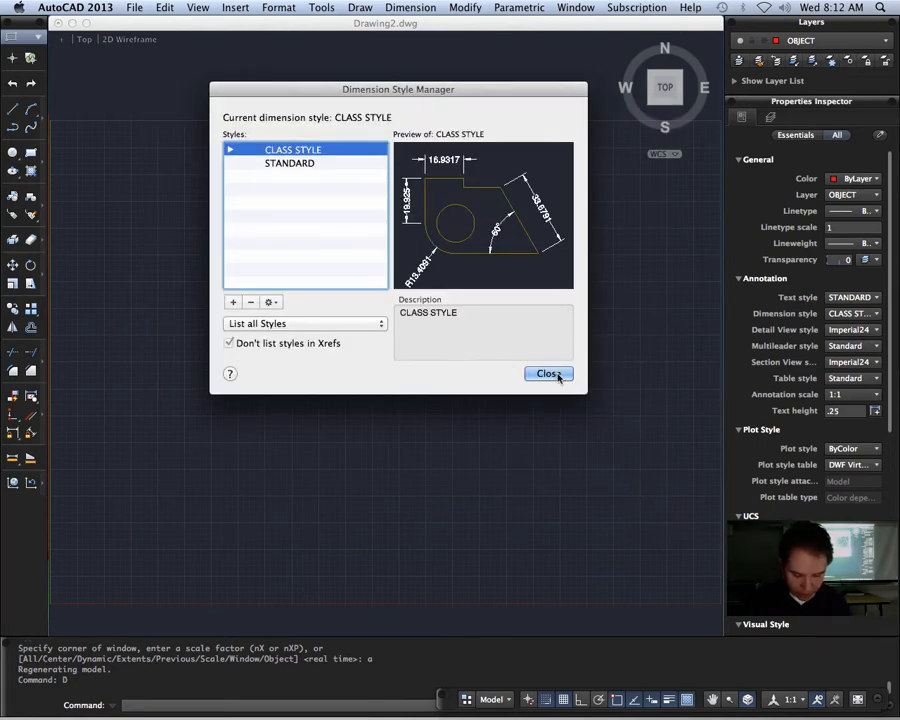
pyautogui.click(556, 374)
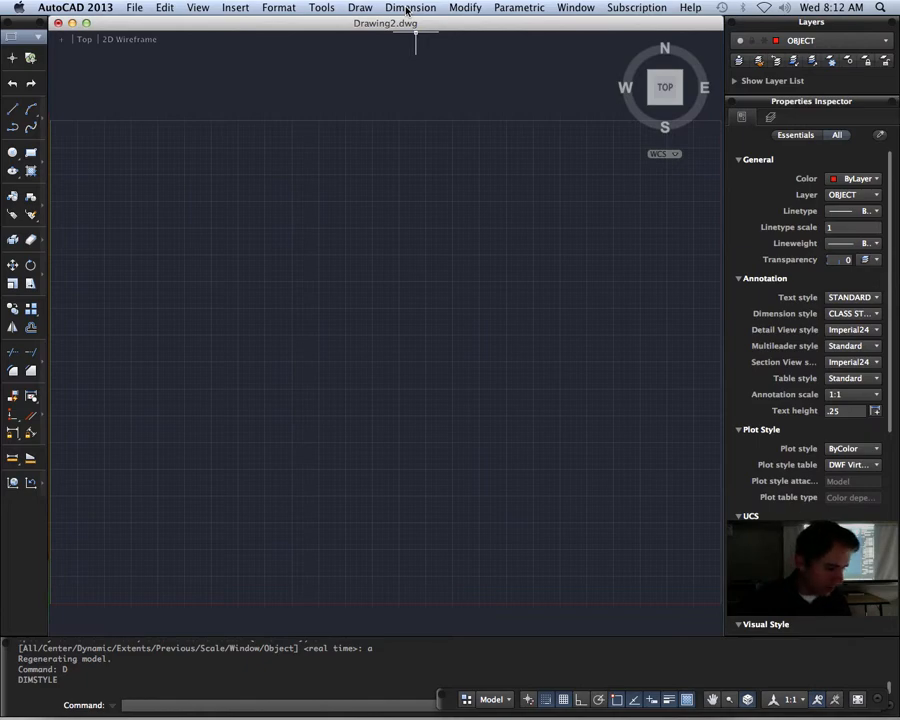
# Step: Modify the Standard multileader style, setting both the arrowhead size and the leader break size to 3
pyautogui.write('MLEADERst')
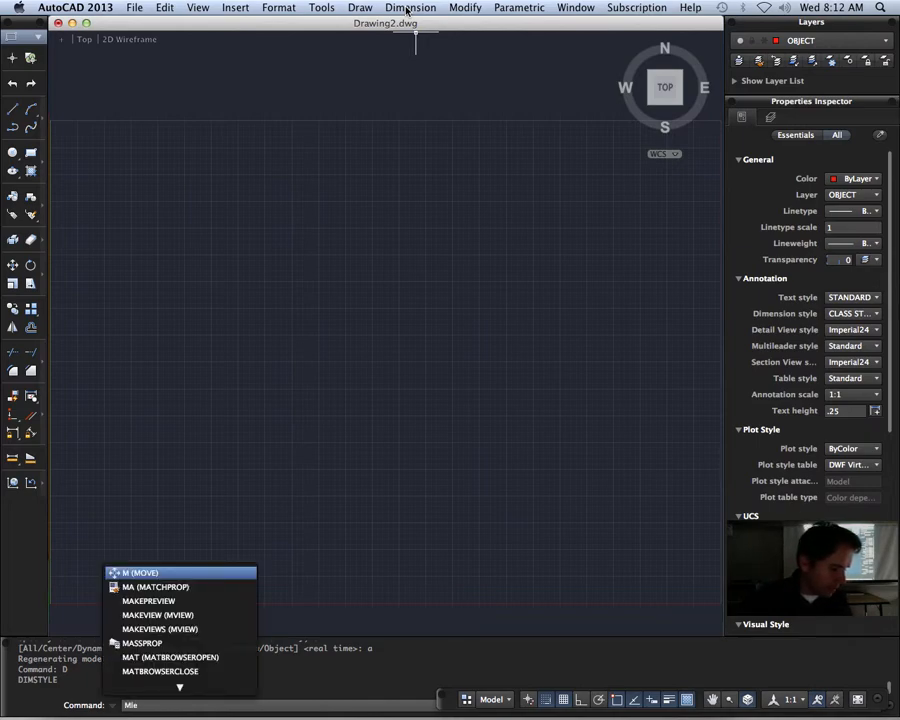
pyautogui.write('yle')
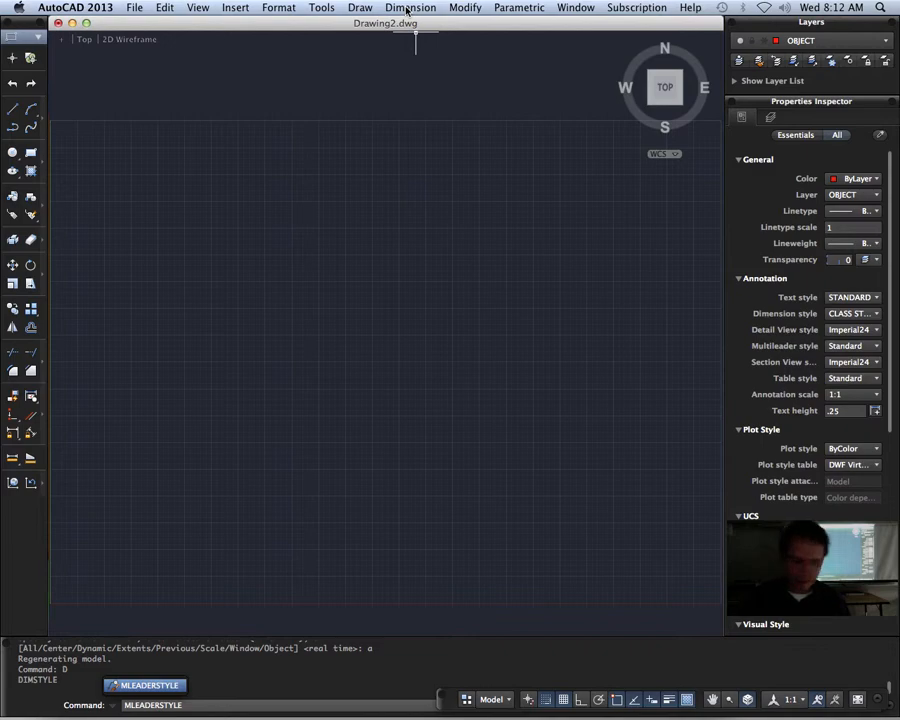
pyautogui.press('Return')
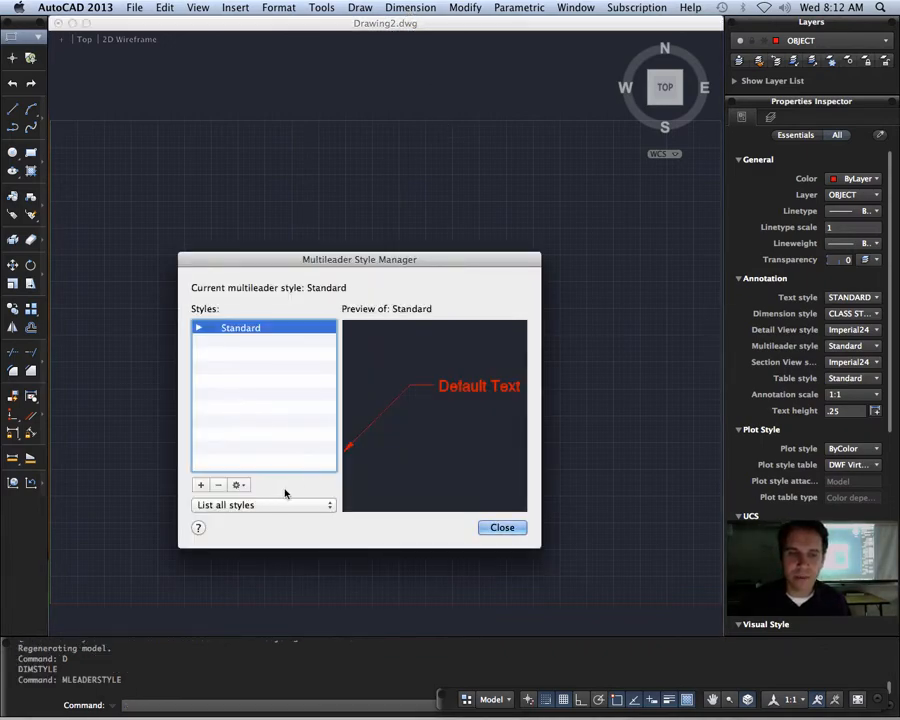
pyautogui.click(245, 486)
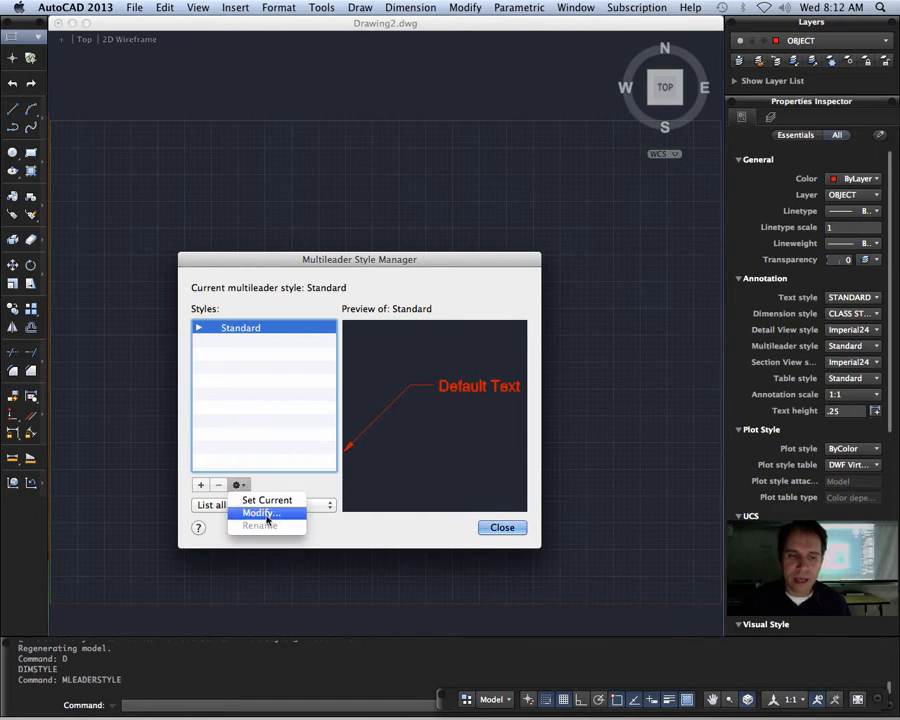
pyautogui.click(266, 515)
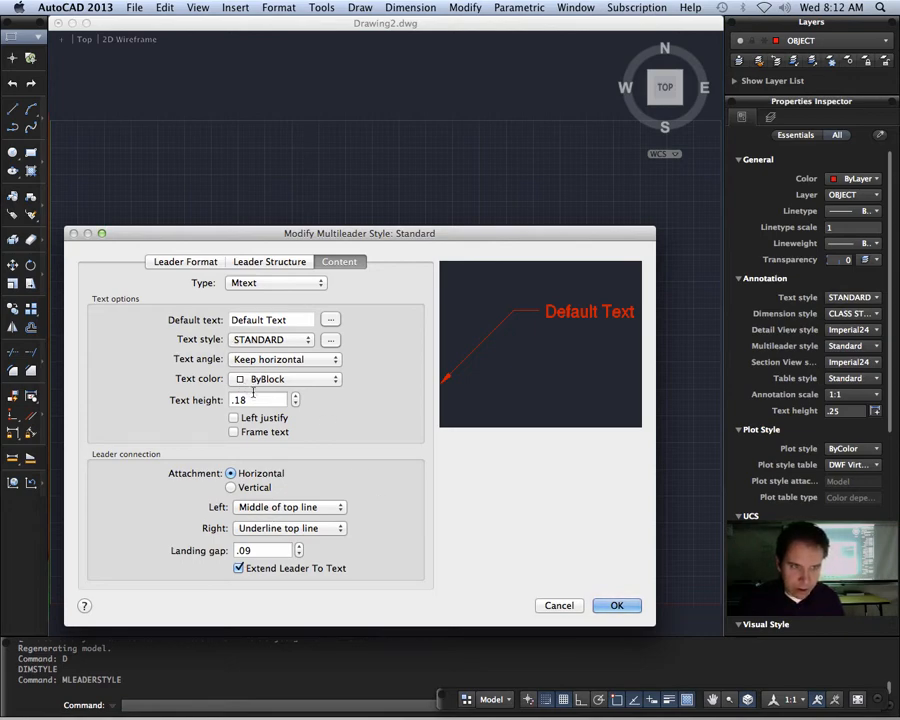
pyautogui.click(185, 261)
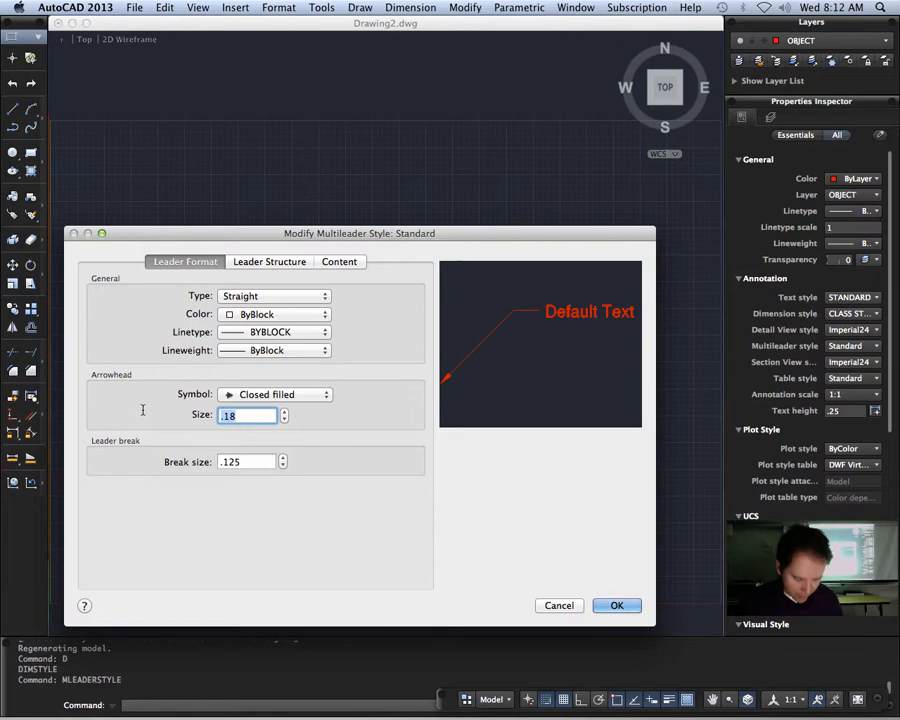
pyautogui.write('3')
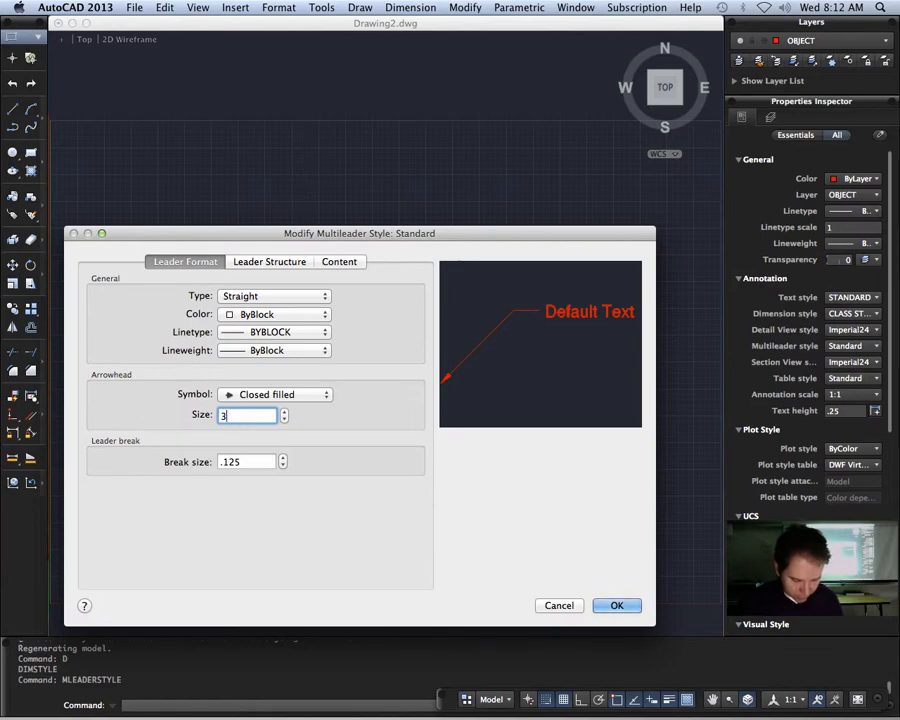
pyautogui.moveTo(263, 464); pyautogui.dragTo(83, 430)
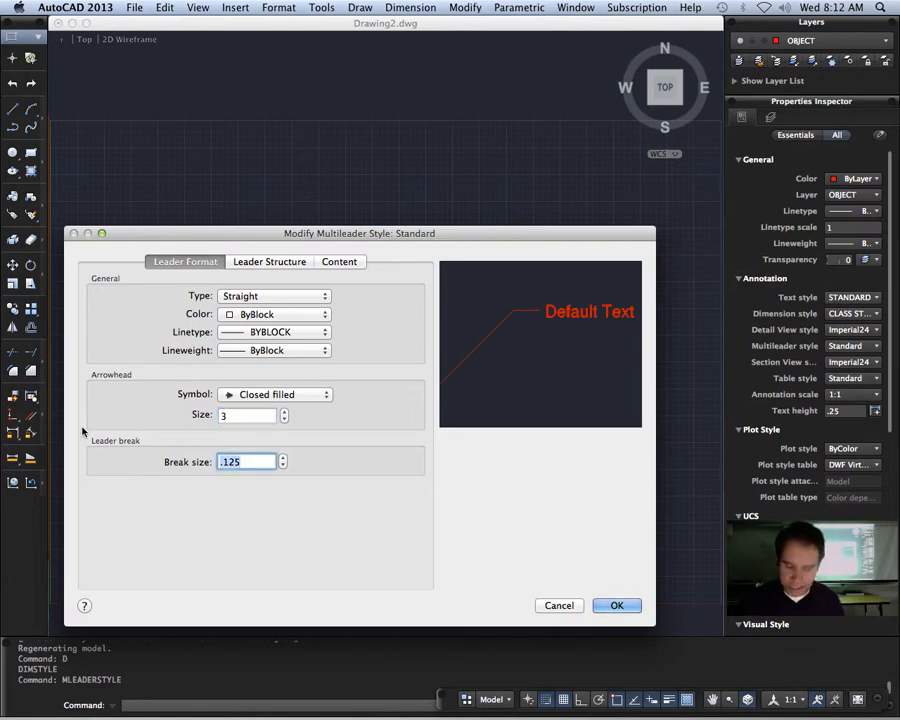
pyautogui.write('3')
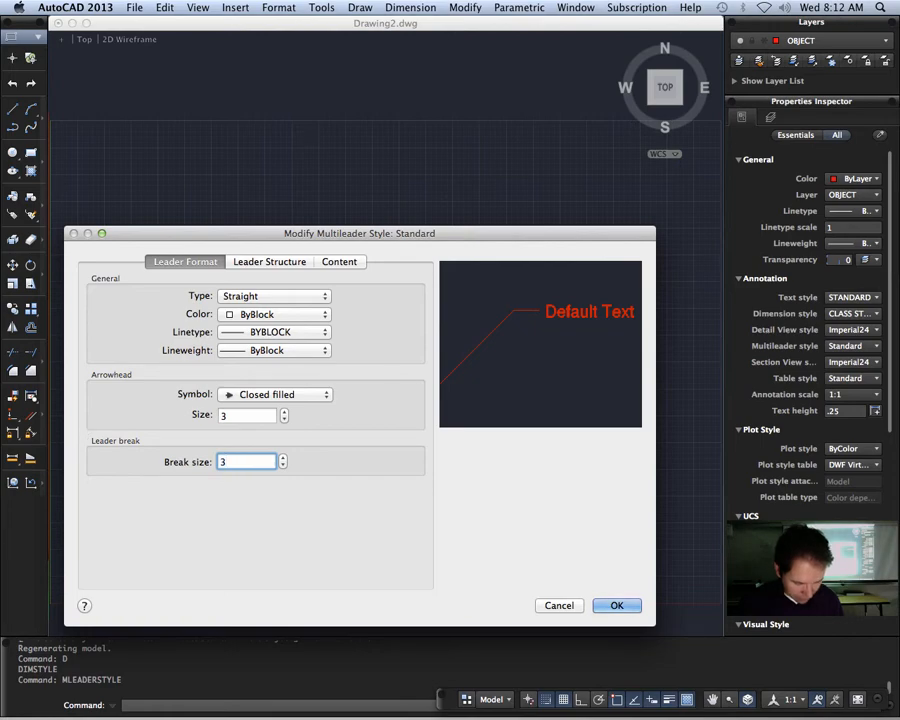
# Step: Set the landing distance in the multileader style's leader structure to 3
pyautogui.click(268, 263)
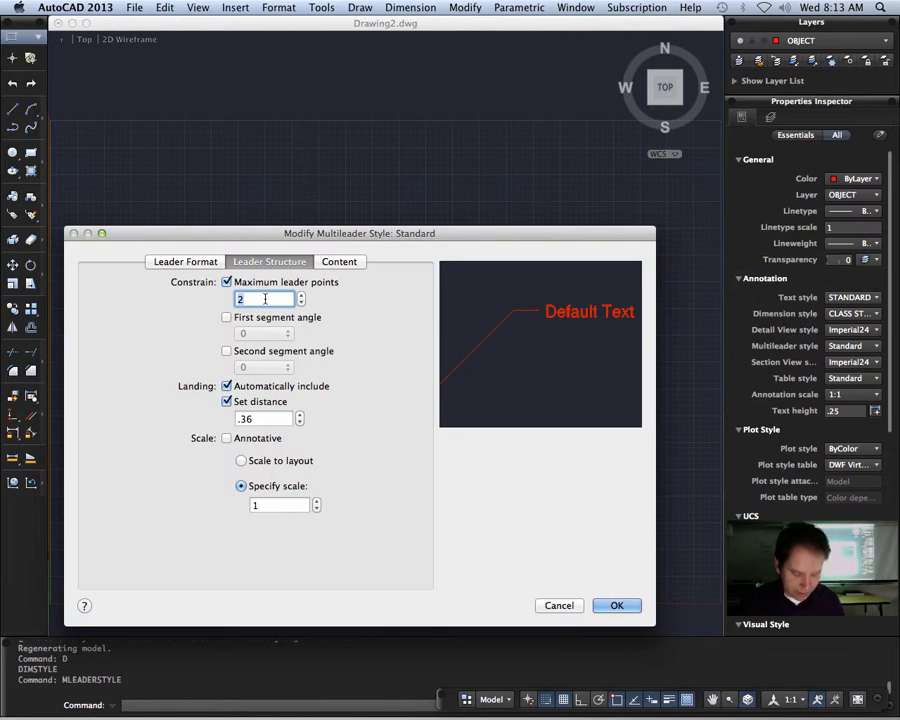
pyautogui.click(267, 418)
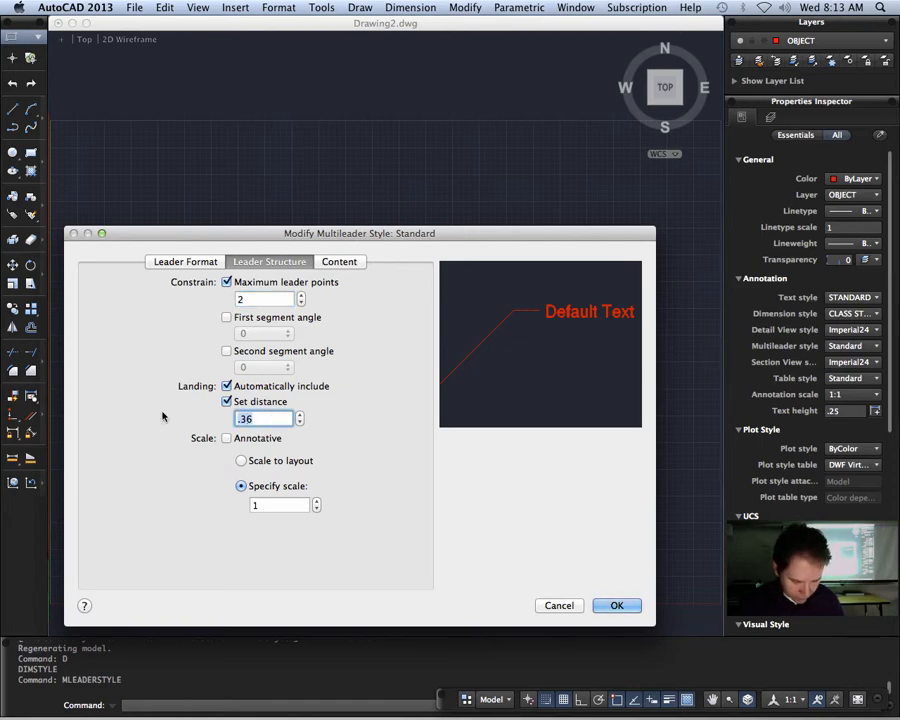
pyautogui.write('3')
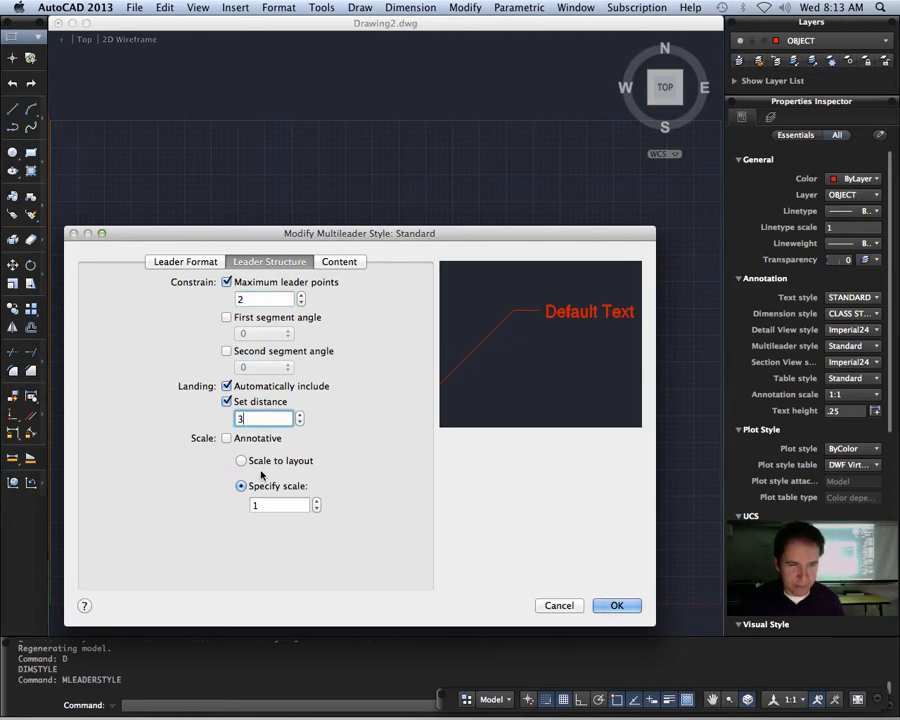
# Step: Set the multileader style's text height and landing gap to 3, then save the changes and close the style manager
pyautogui.click(340, 262)
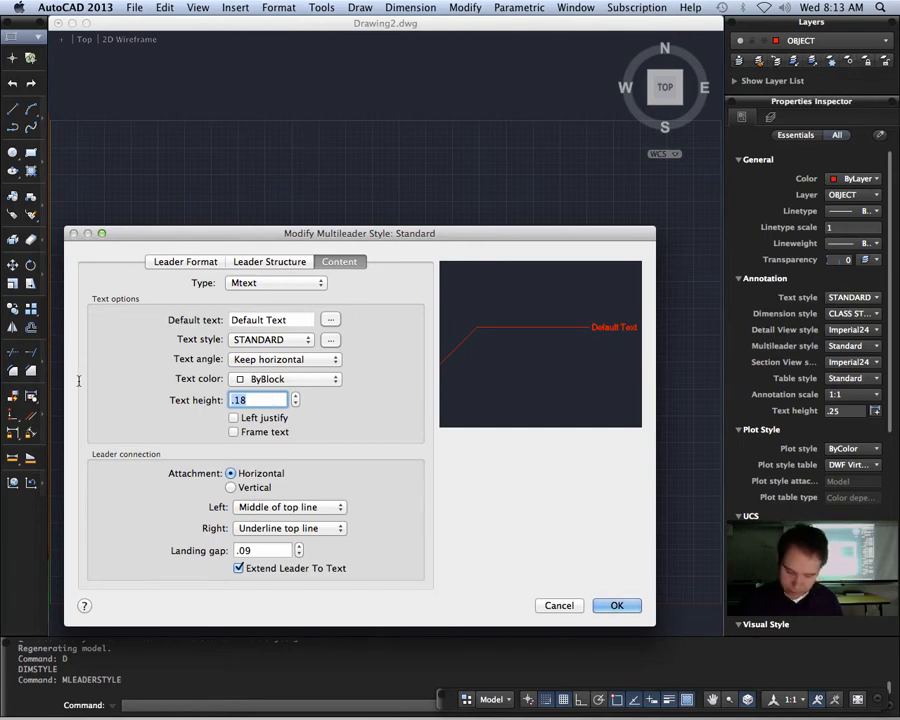
pyautogui.write('3')
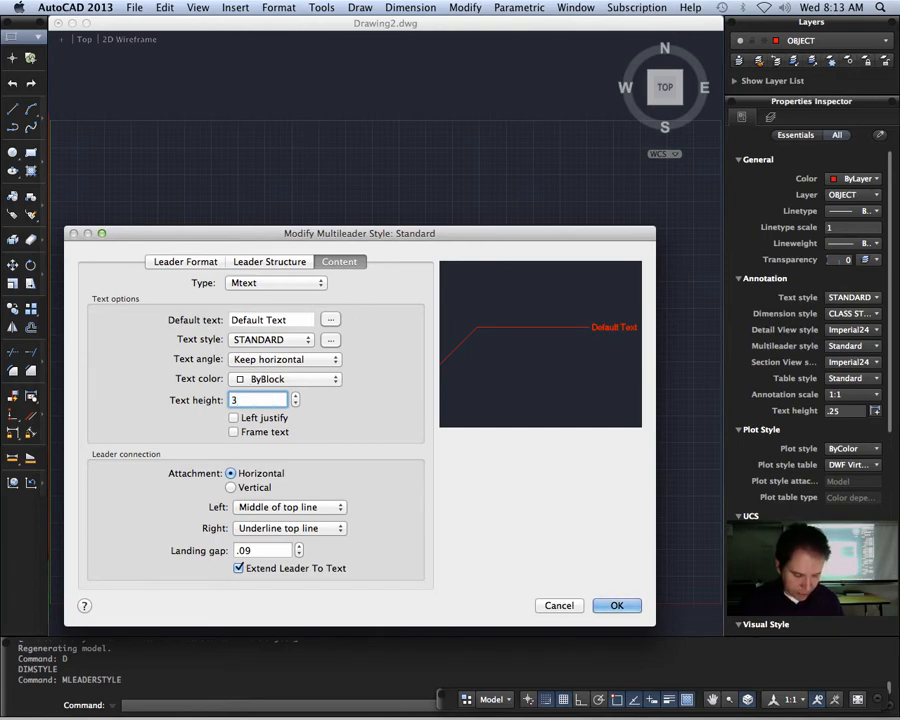
pyautogui.press('Tab')
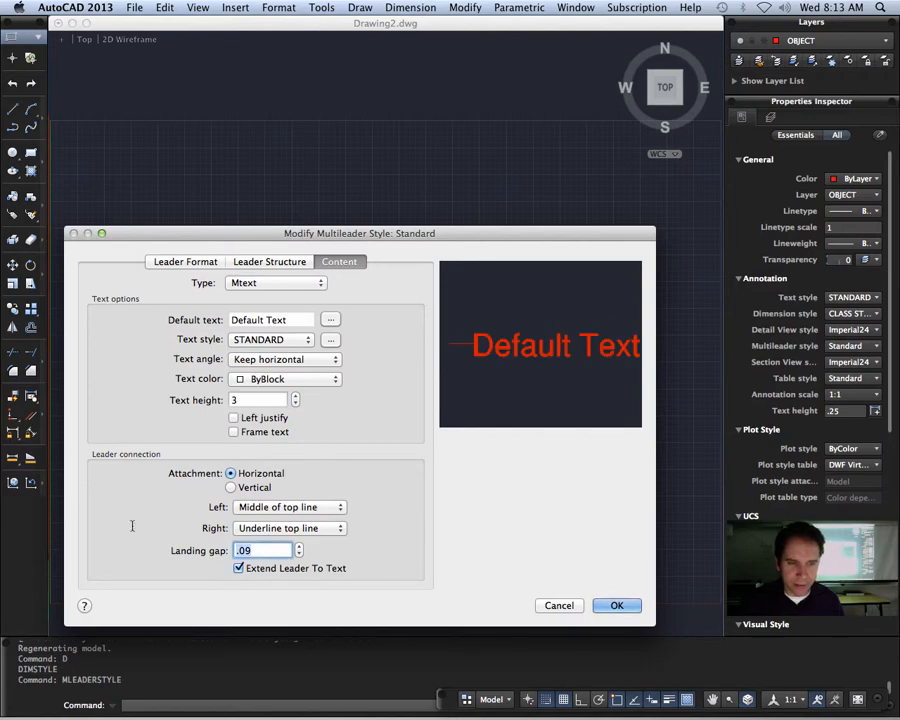
pyautogui.write('3')
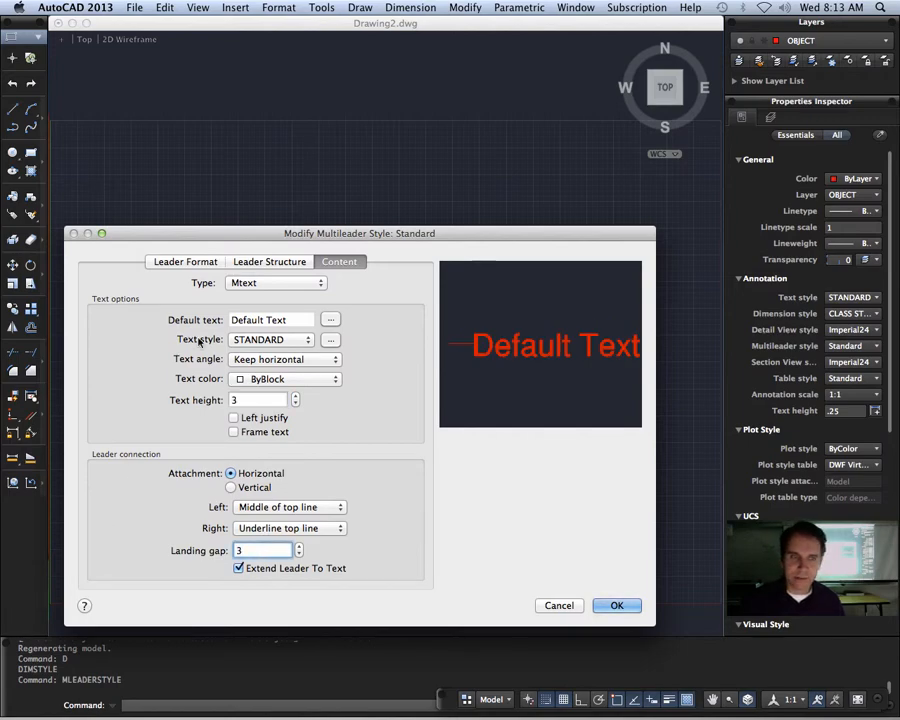
pyautogui.click(260, 400)
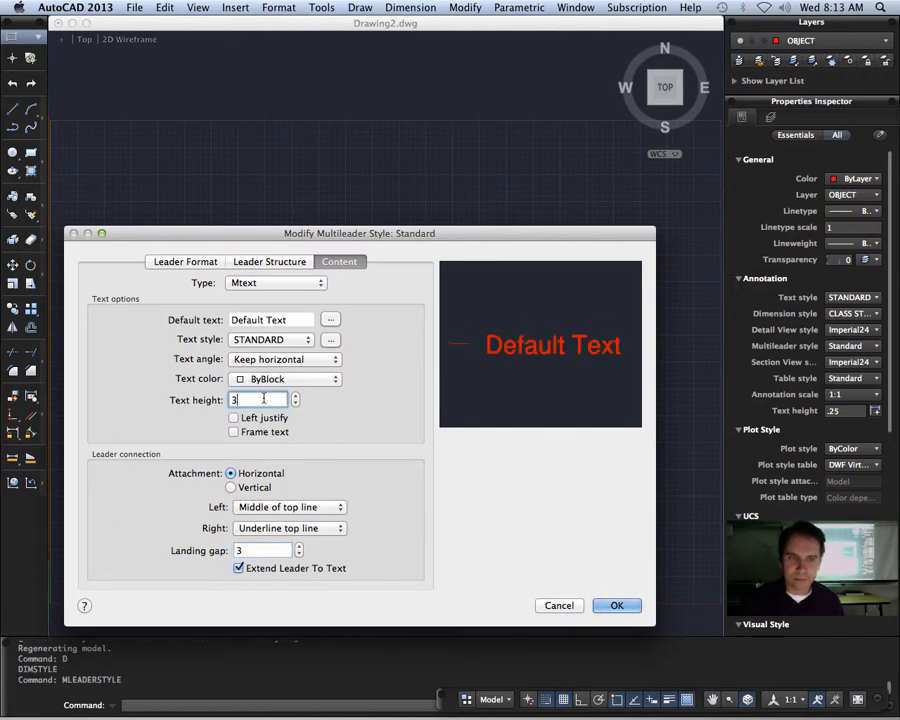
pyautogui.click(618, 606)
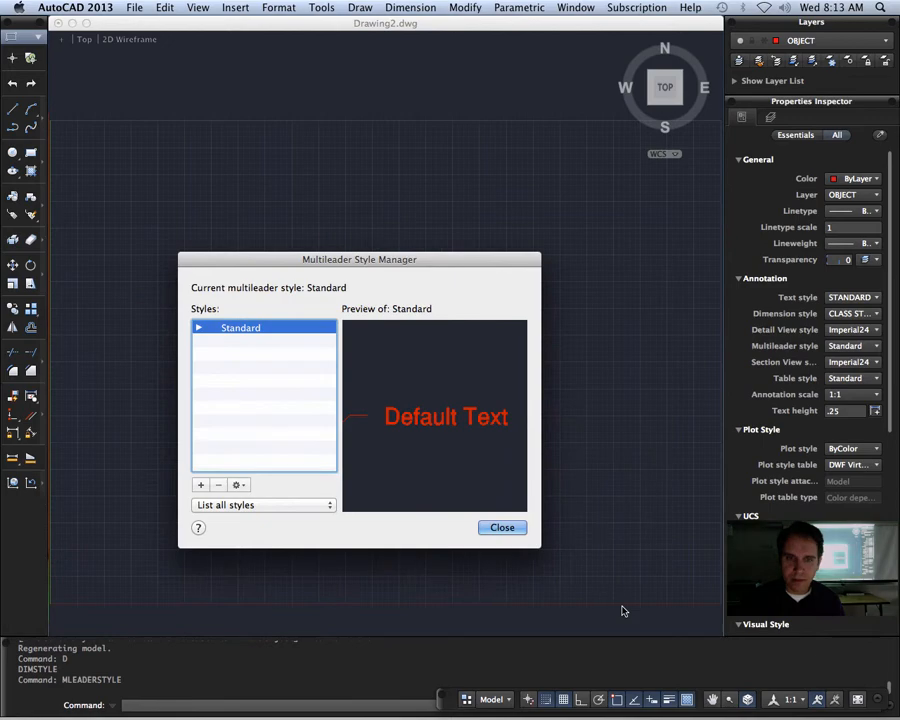
pyautogui.click(503, 528)
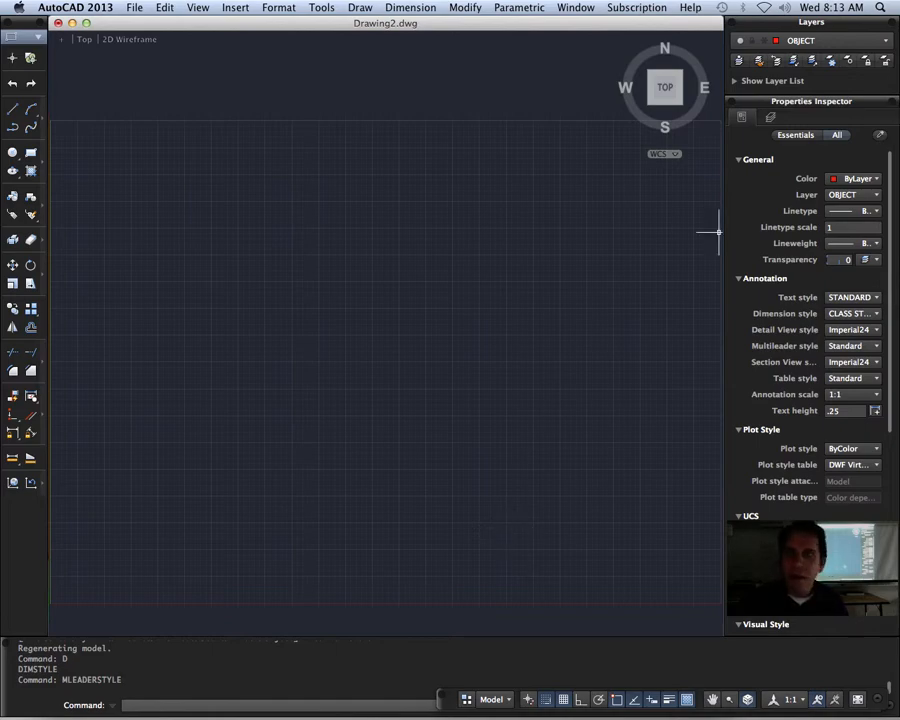
# Step: Expand the layer list and create a new layer named BORDER
pyautogui.click(886, 42)
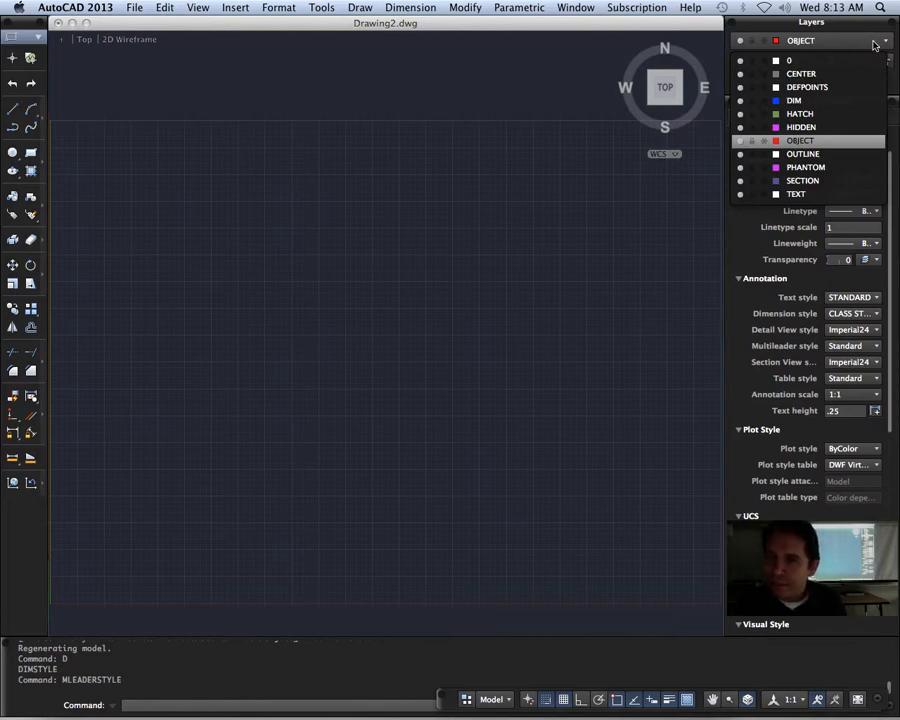
pyautogui.click(874, 45)
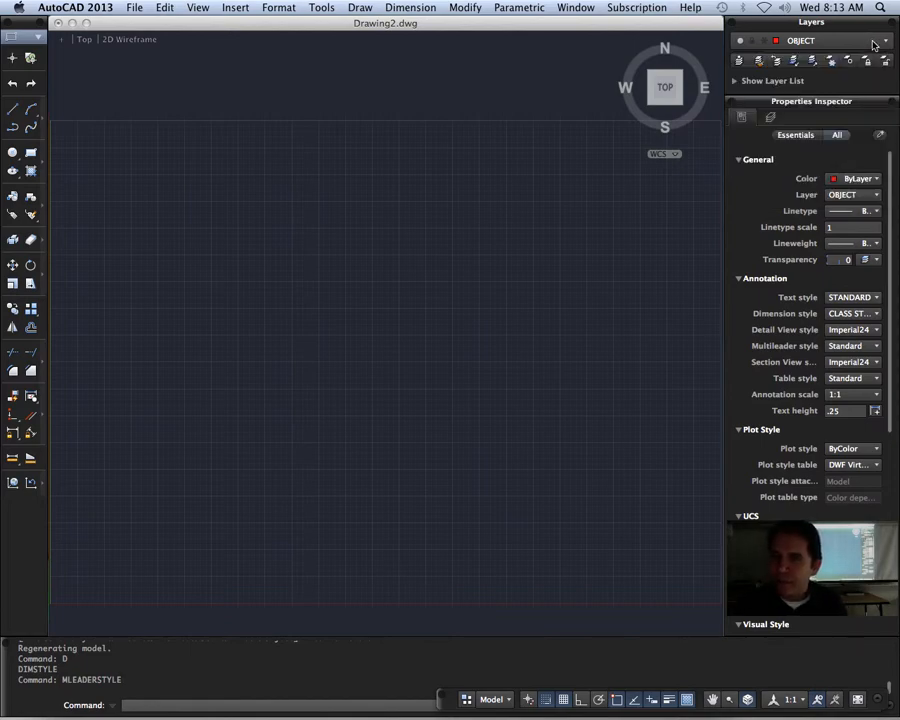
pyautogui.click(735, 82)
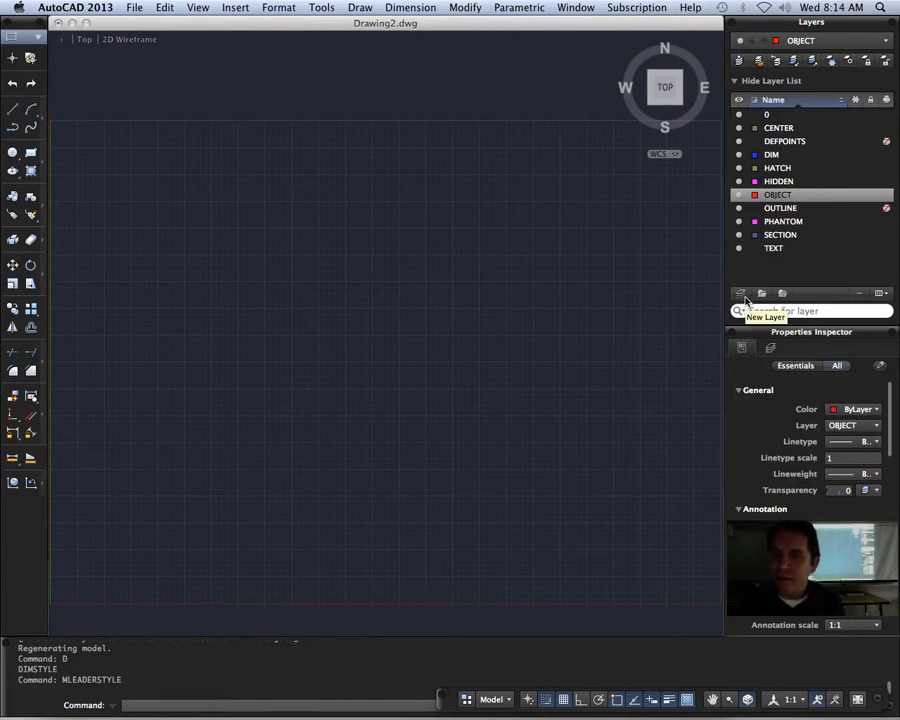
pyautogui.click(743, 298)
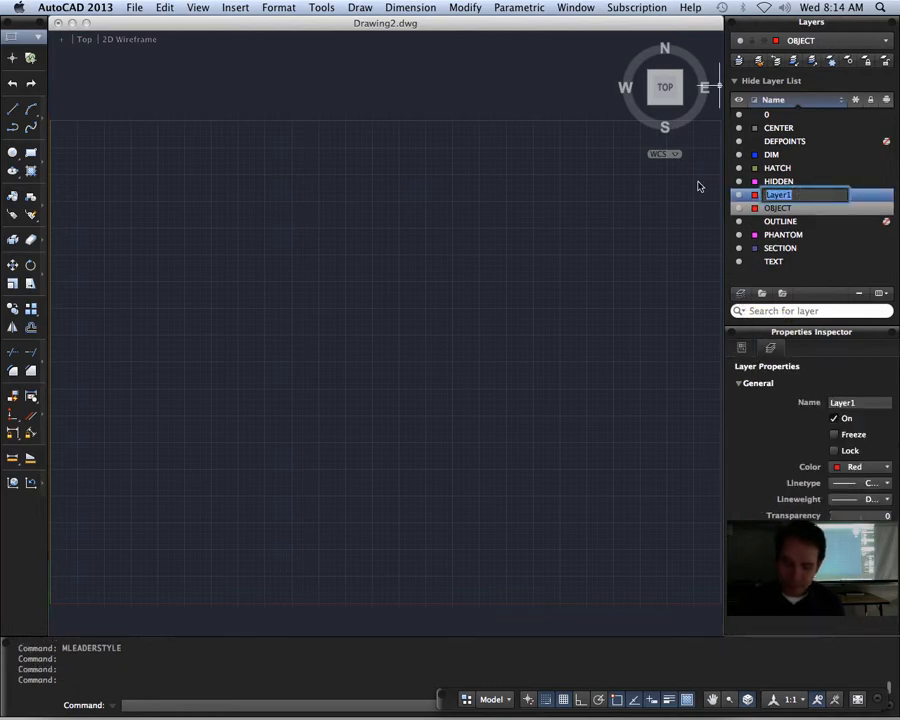
pyautogui.write('BORDER')
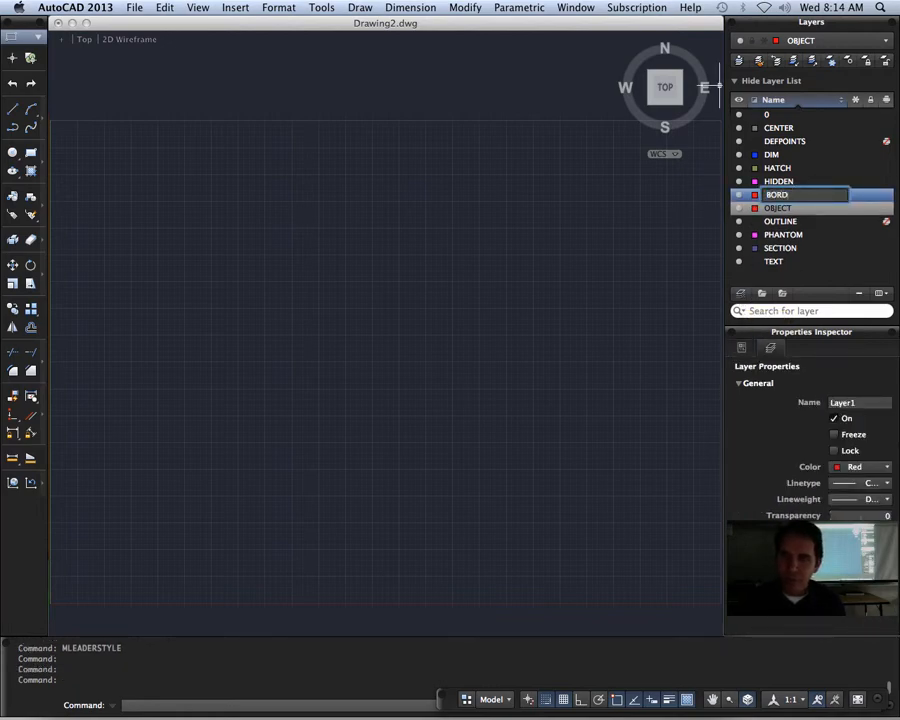
# Step: Set the BORDER layer's color to white
pyautogui.click(755, 196)
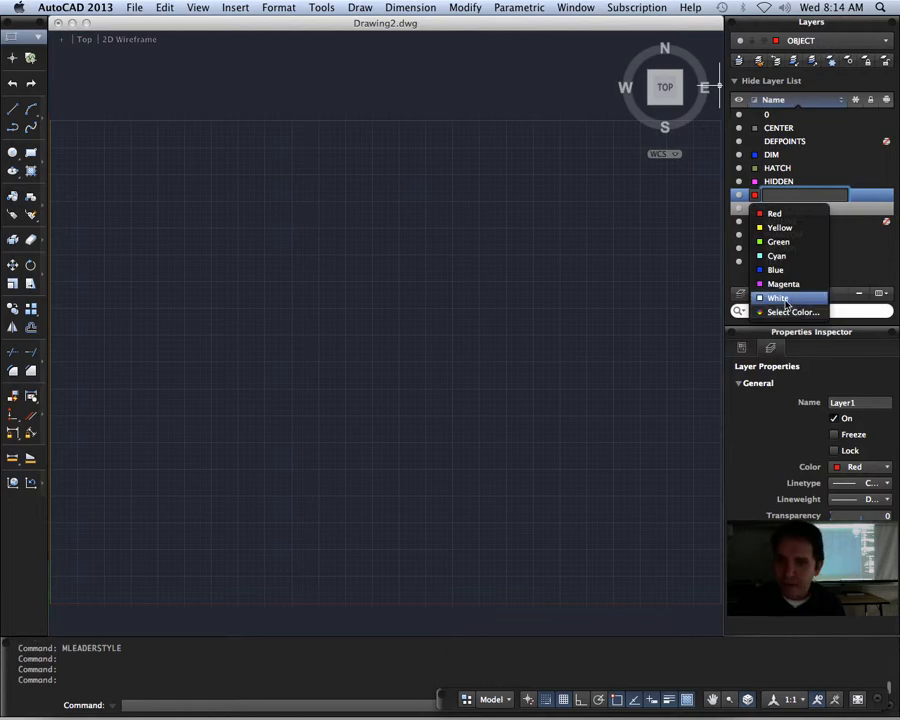
pyautogui.click(786, 303)
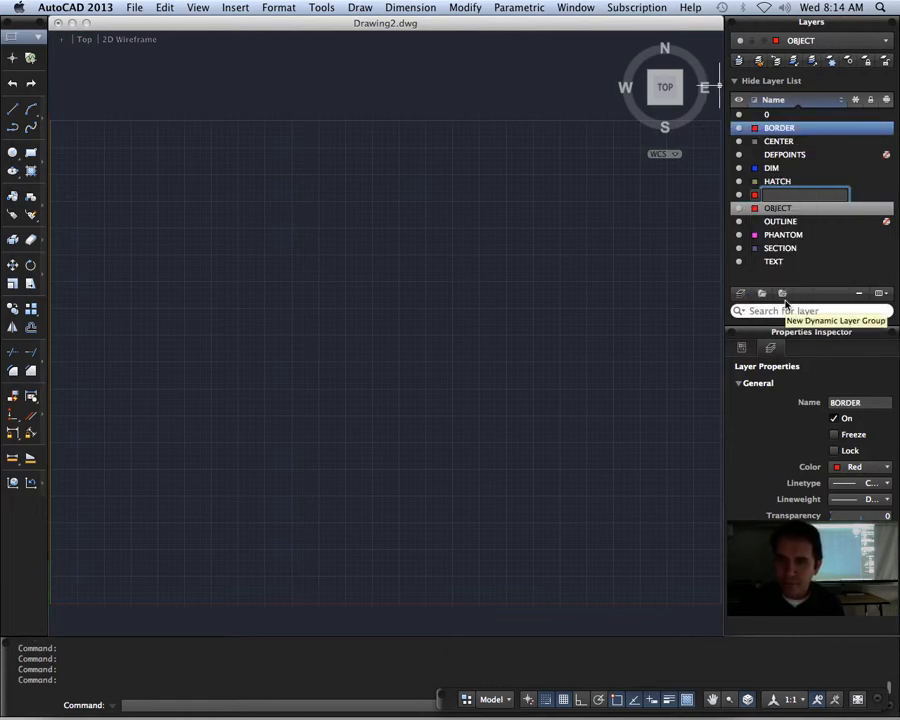
pyautogui.click(755, 129)
pyautogui.click(802, 233)
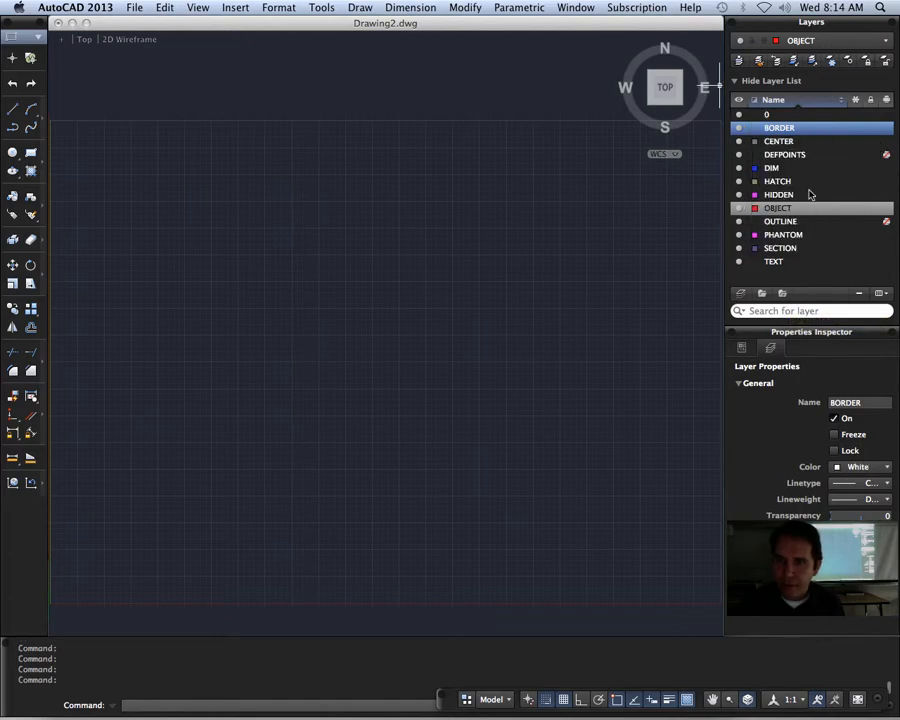
pyautogui.click(772, 141)
pyautogui.click(757, 129)
pyautogui.click(755, 129)
pyautogui.click(777, 232)
pyautogui.click(750, 140)
pyautogui.click(803, 130)
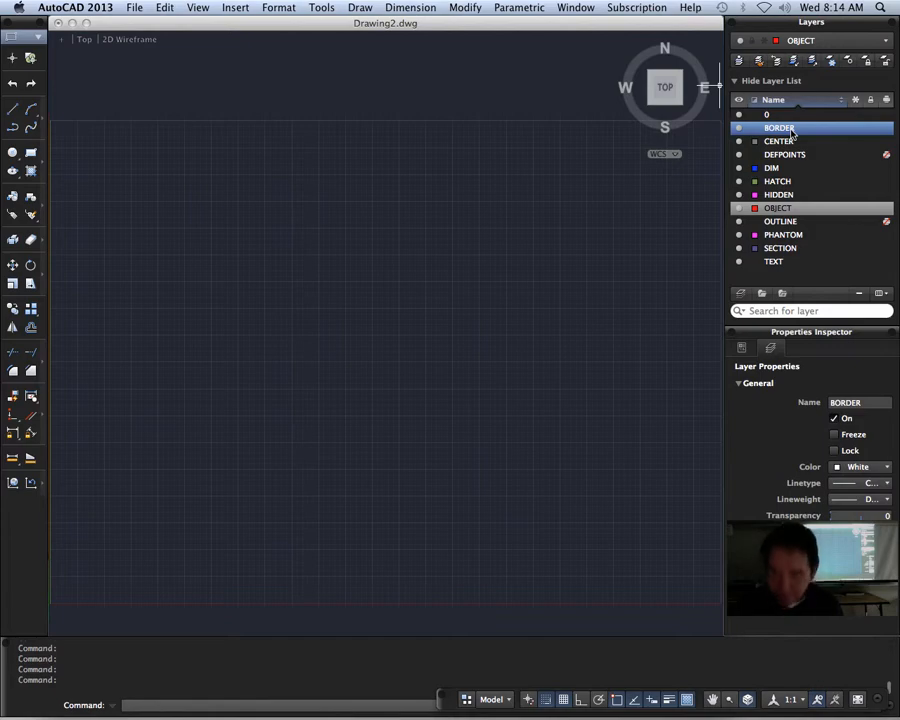
pyautogui.click(801, 209)
pyautogui.rightClick(802, 210)
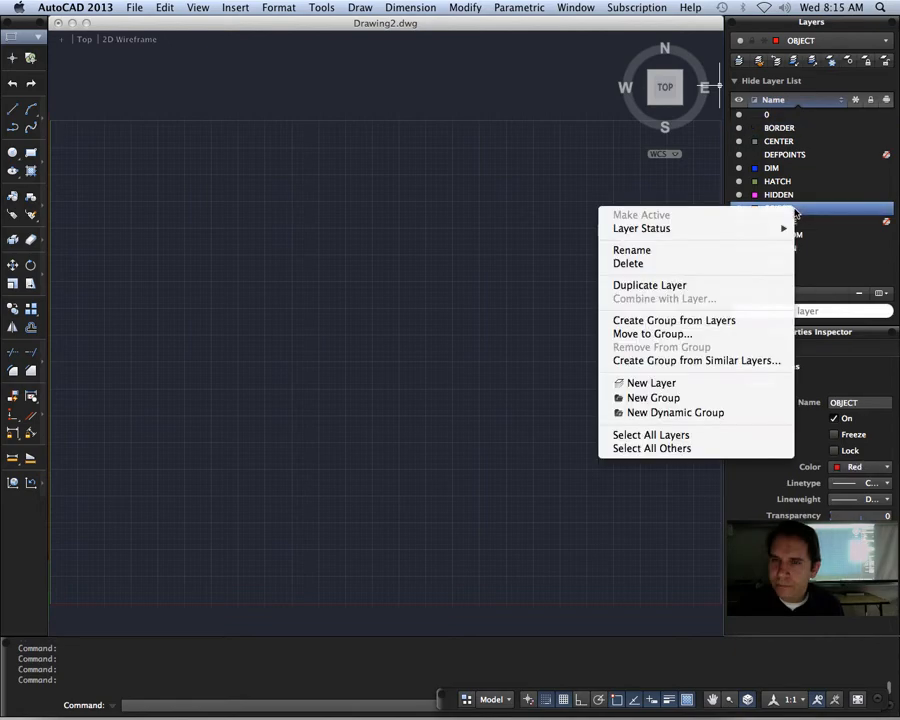
pyautogui.click(808, 207)
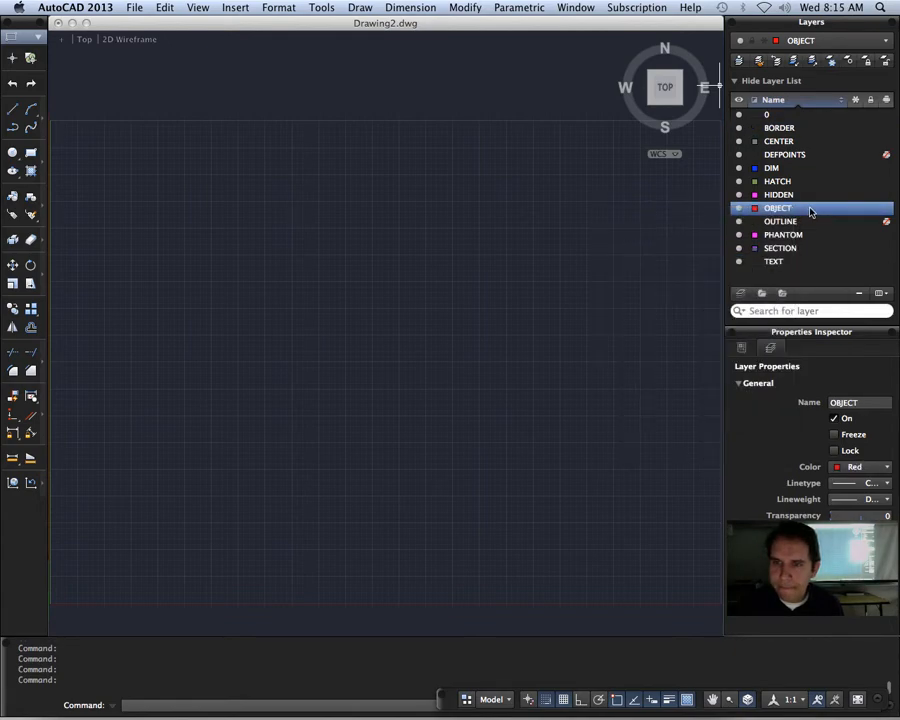
pyautogui.click(885, 293)
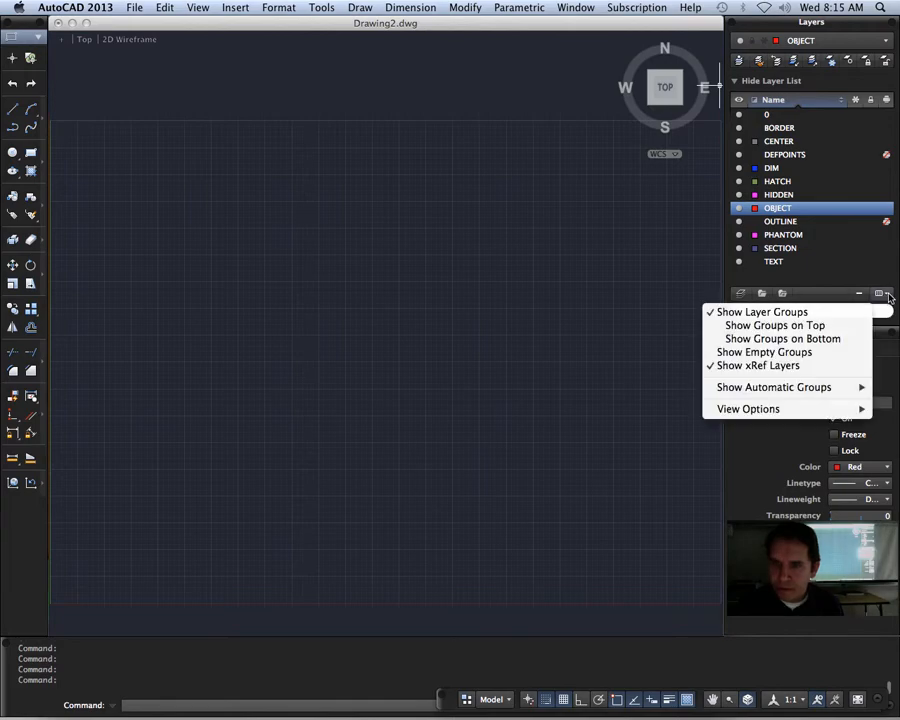
pyautogui.click(890, 298)
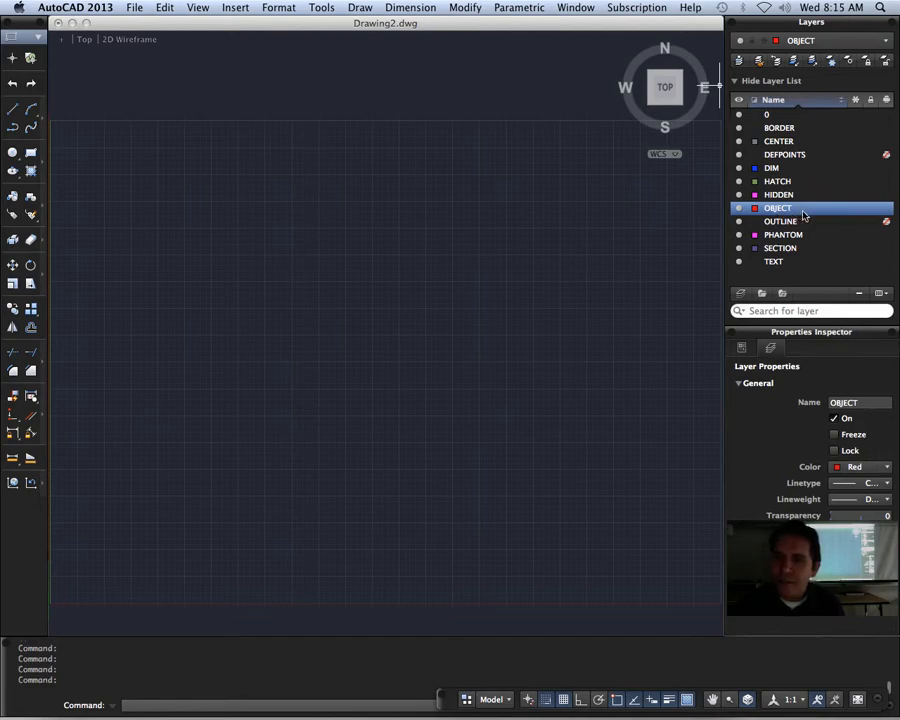
# Step: Make BORDER the current layer, with white as its color and a 0.30 mm lineweight
pyautogui.click(792, 130)
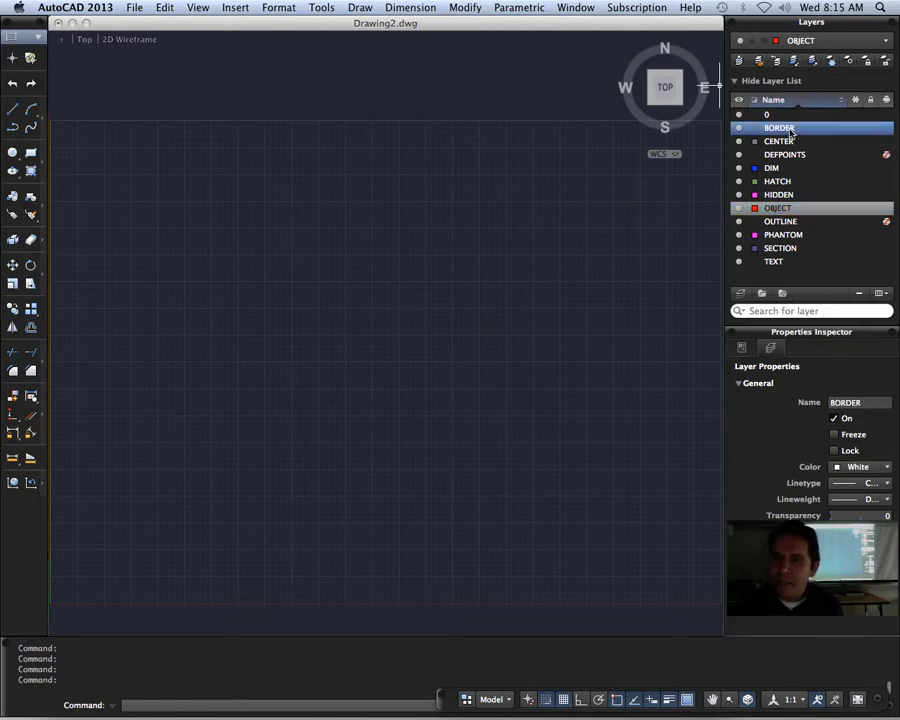
pyautogui.doubleClick(807, 130)
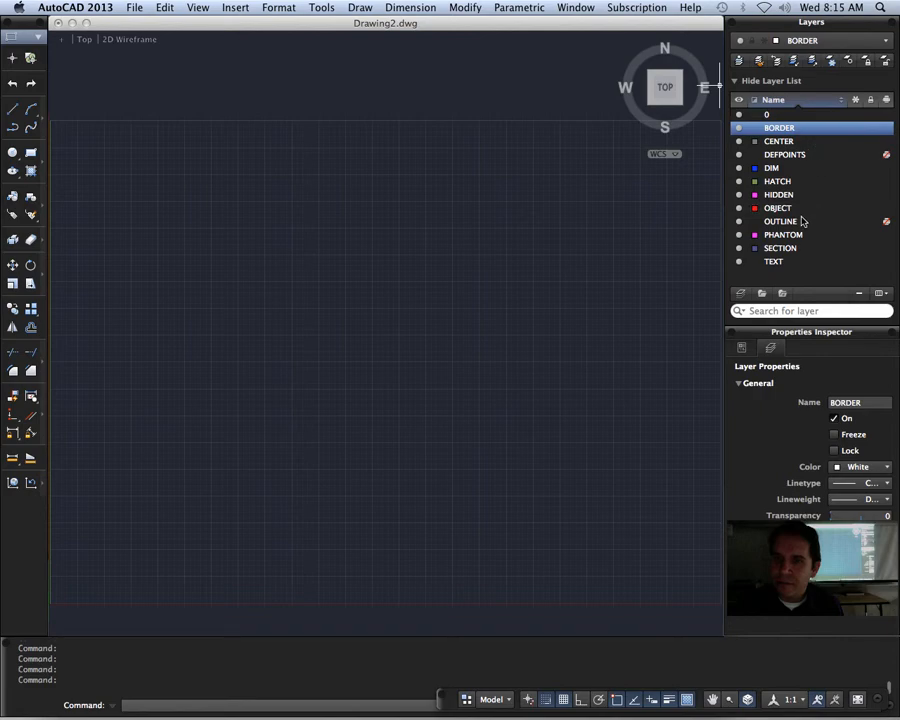
pyautogui.click(755, 129)
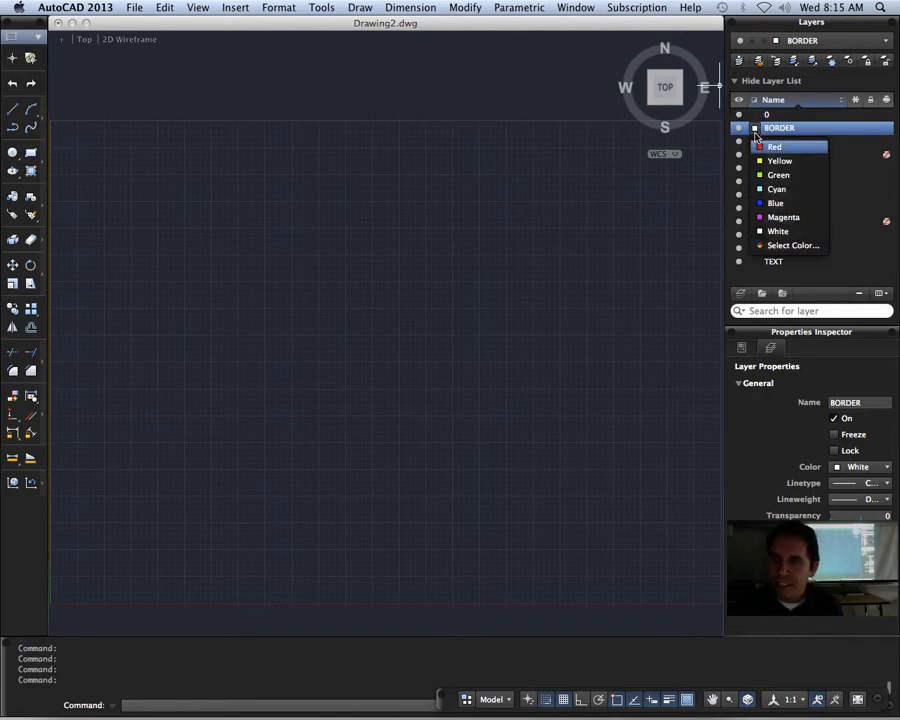
pyautogui.click(786, 232)
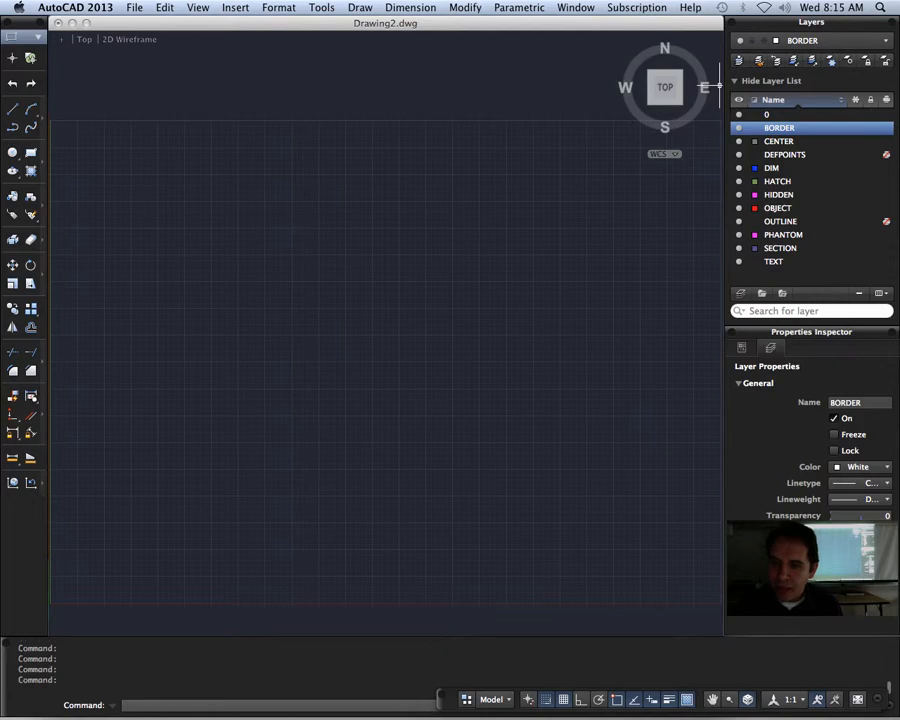
pyautogui.click(883, 500)
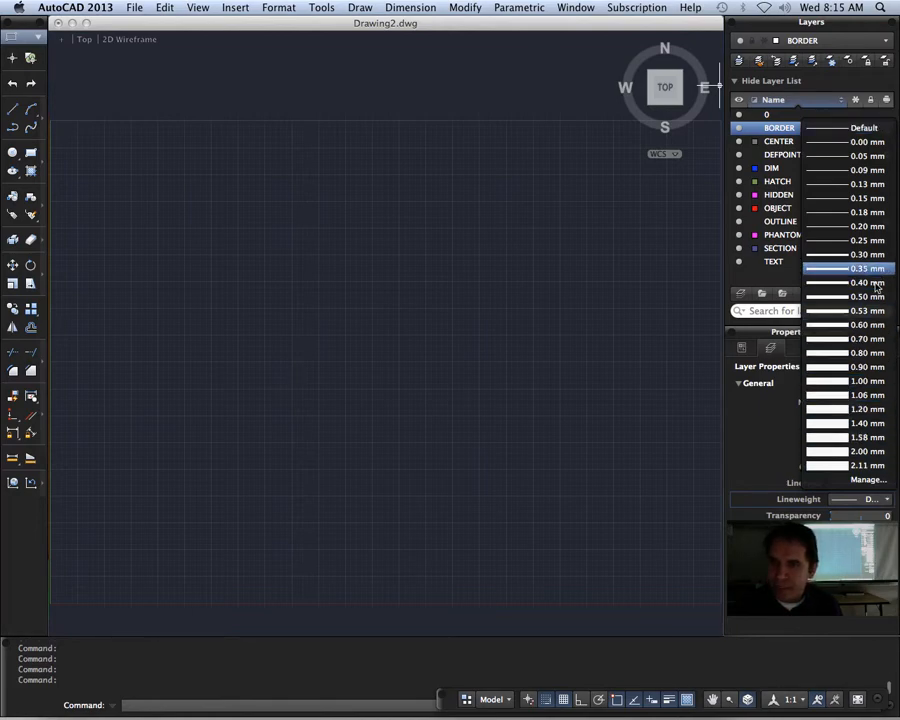
pyautogui.click(852, 257)
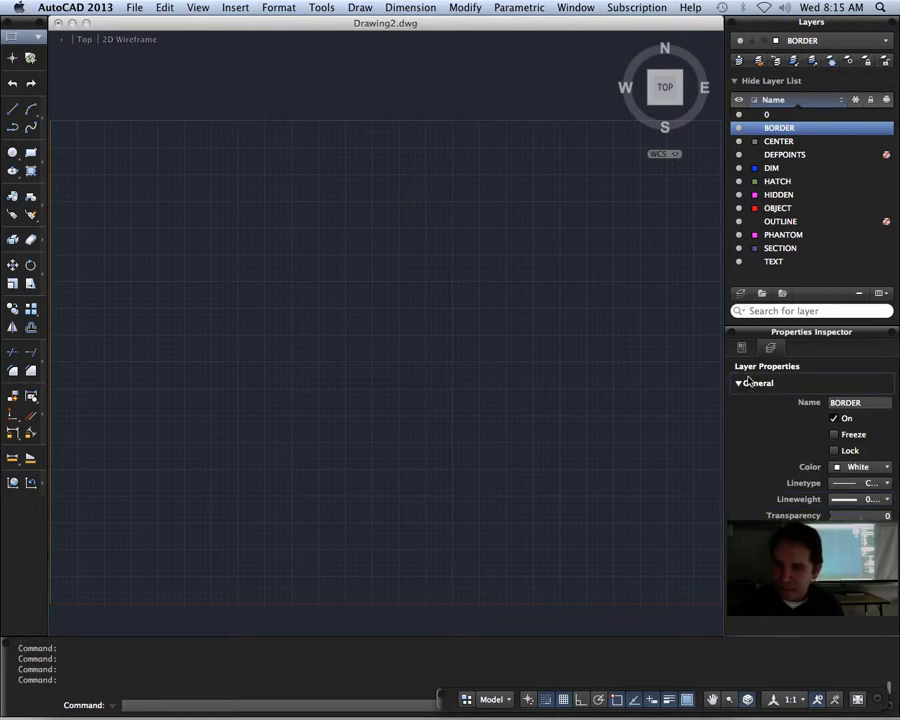
# Step: Draw a 250 by 180 border rectangle starting at the lower-left corner of the grid
pyautogui.click(31, 152)
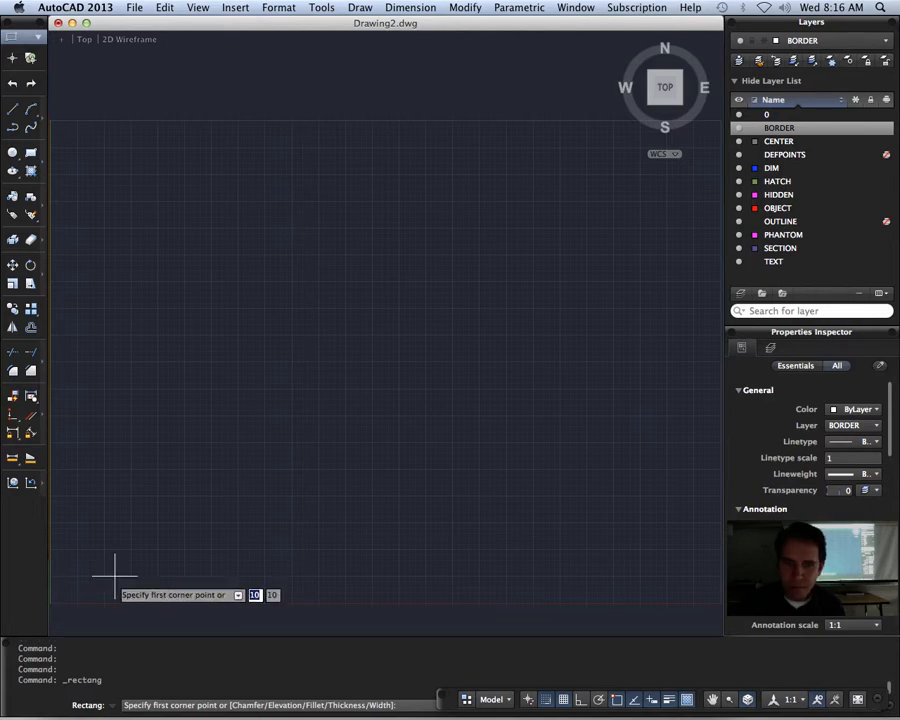
pyautogui.click(50, 603)
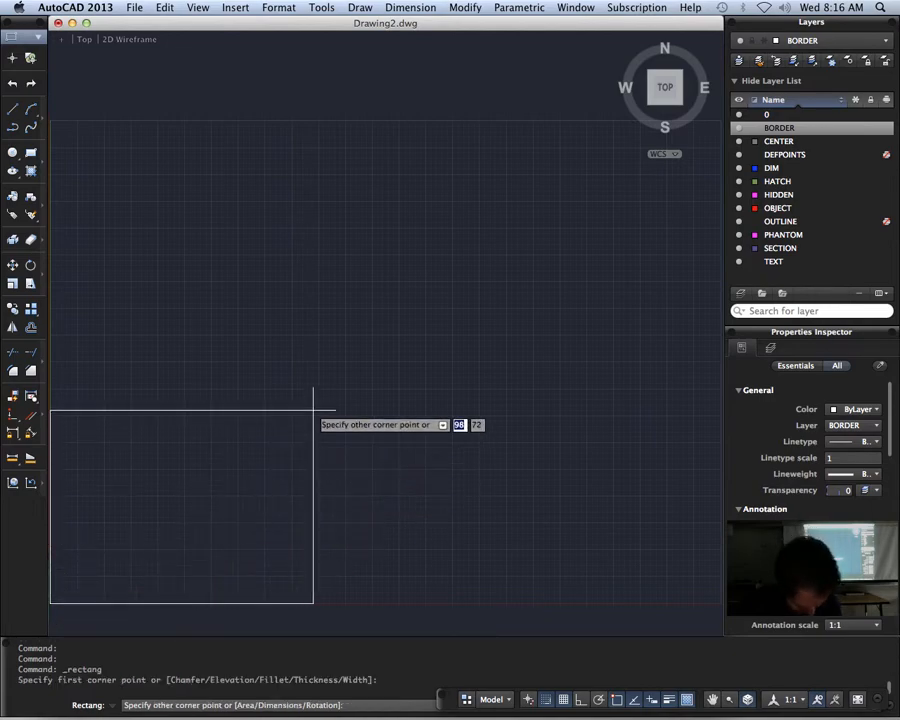
pyautogui.write('100')
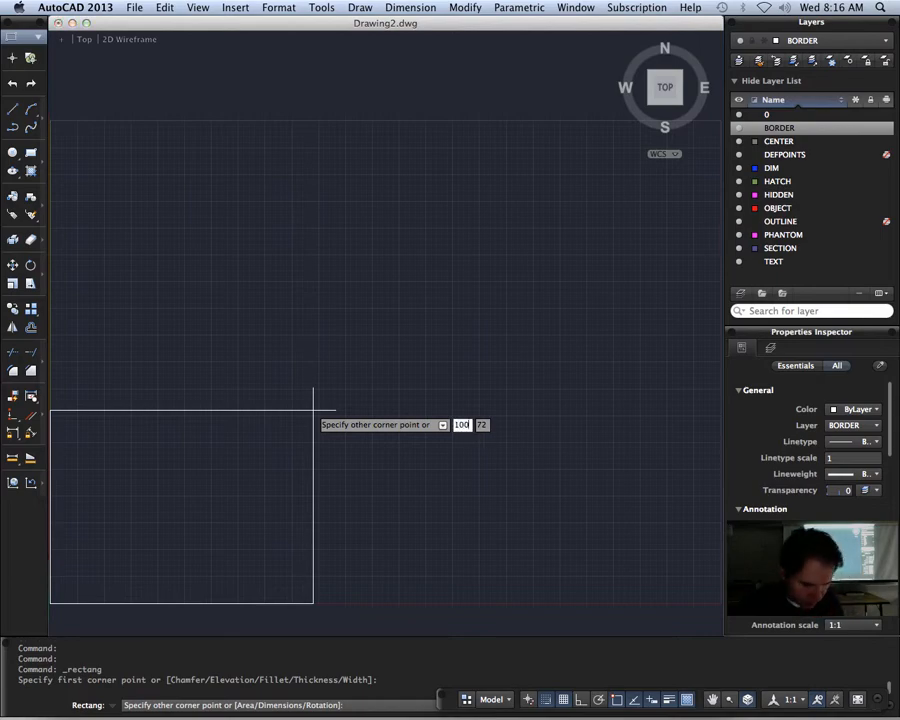
pyautogui.press('Tab')
pyautogui.write('1')
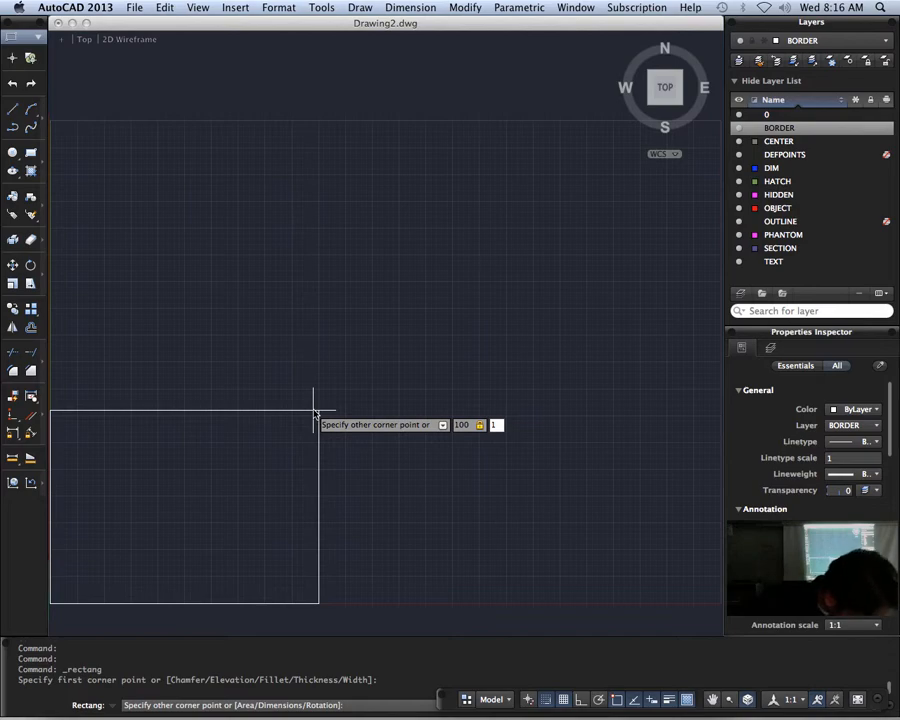
pyautogui.press('Tab')
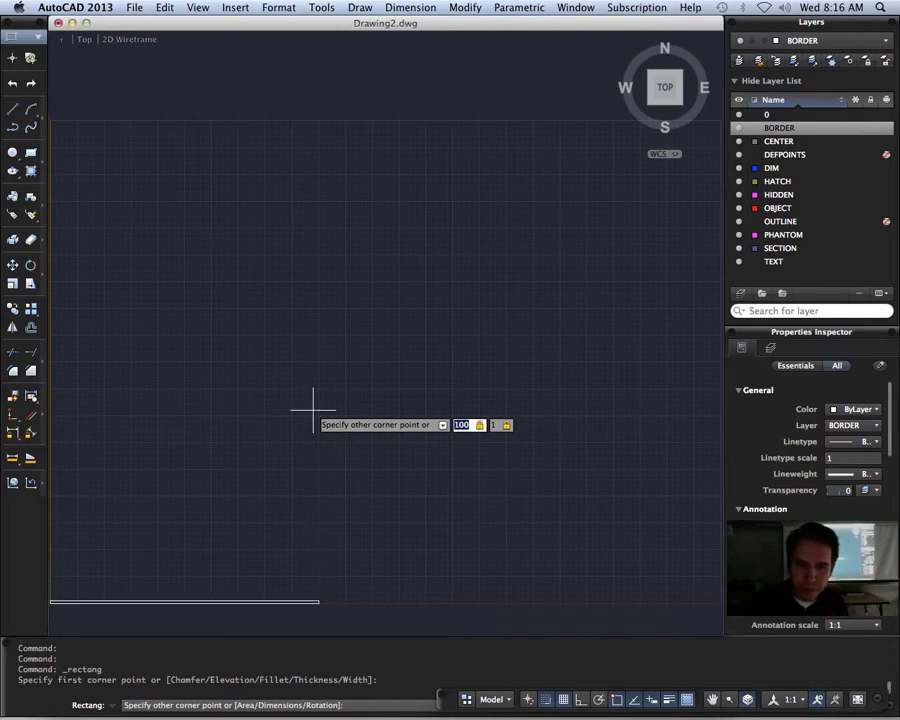
pyautogui.write('250')
pyautogui.press('Tab')
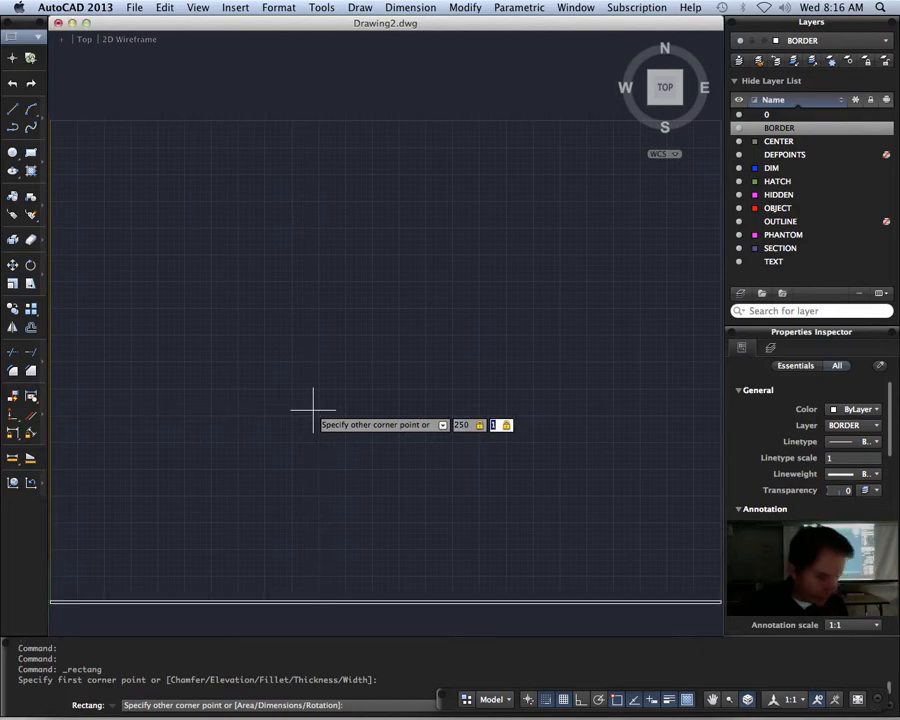
pyautogui.write('180')
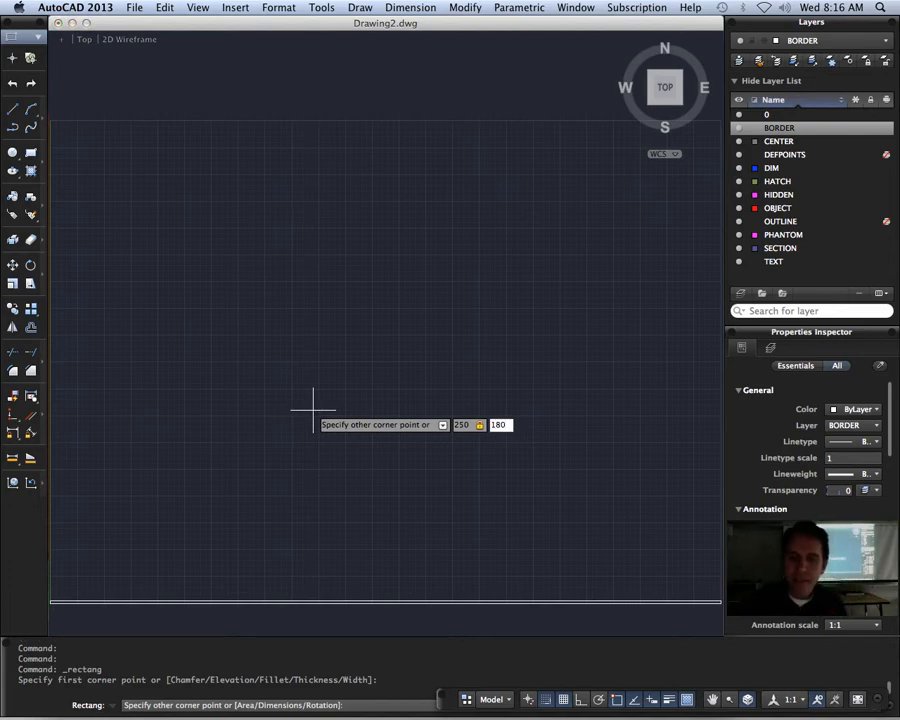
pyautogui.press('Return')
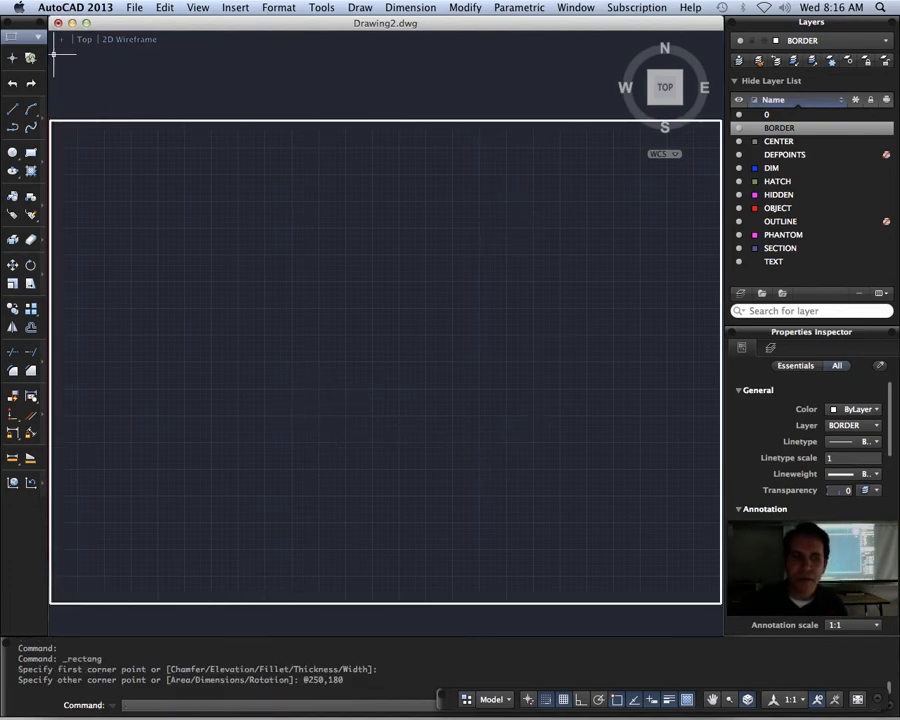
# Step: Draw a horizontal line across the full width of the border, about 10 units above its bottom edge
pyautogui.click(12, 108)
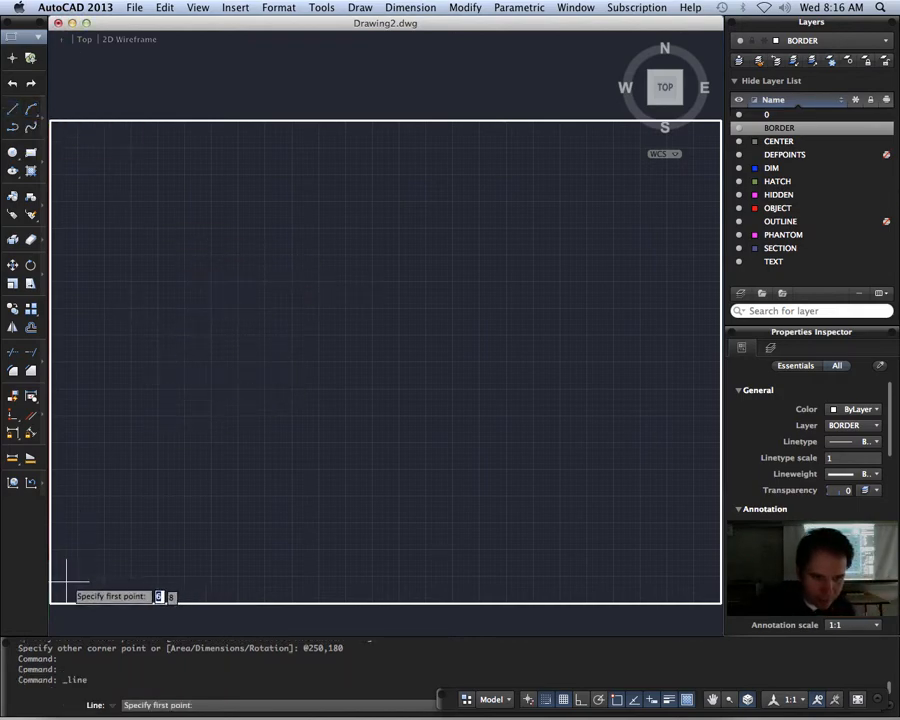
pyautogui.press('shift')
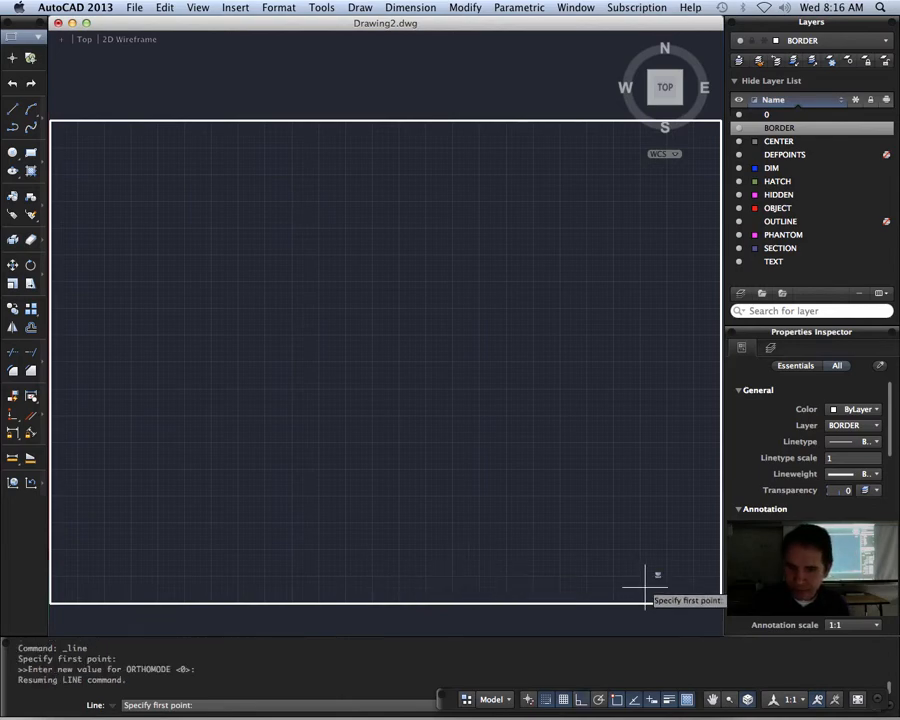
pyautogui.click(709, 577)
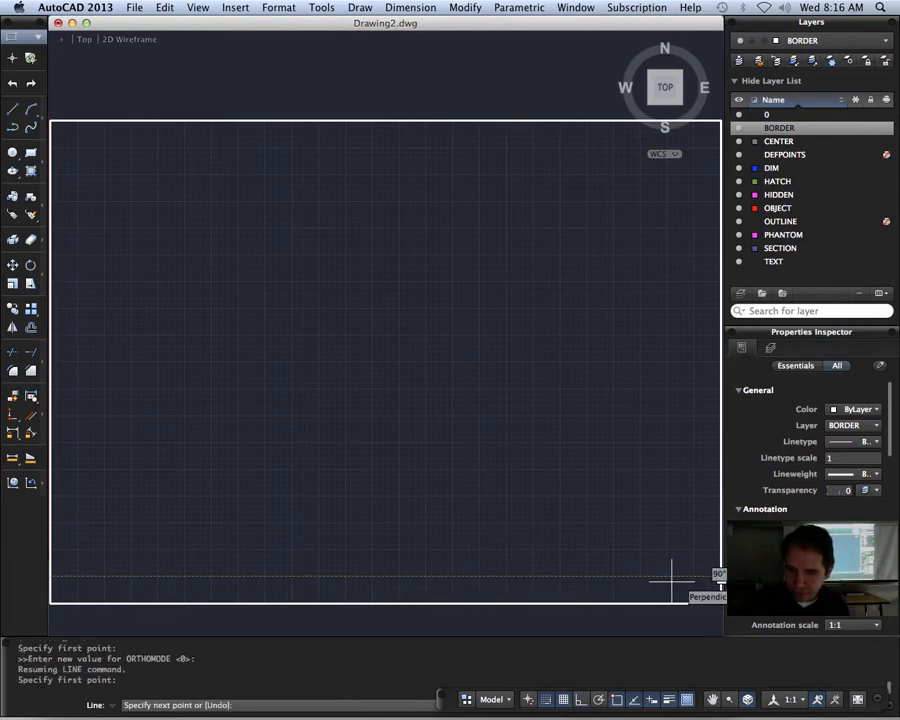
pyautogui.click(52, 577)
pyautogui.press('Escape')
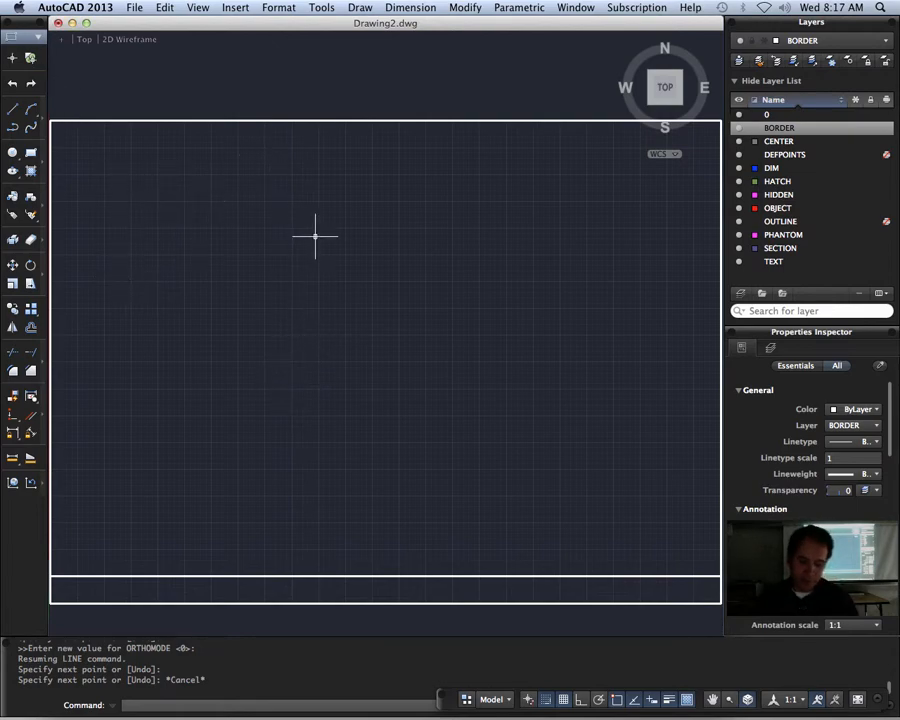
# Step: Start single-line text with middle-center (MC) justification, placing its middle point in the border's bottom strip at about 130,6
pyautogui.write('DTEXT')
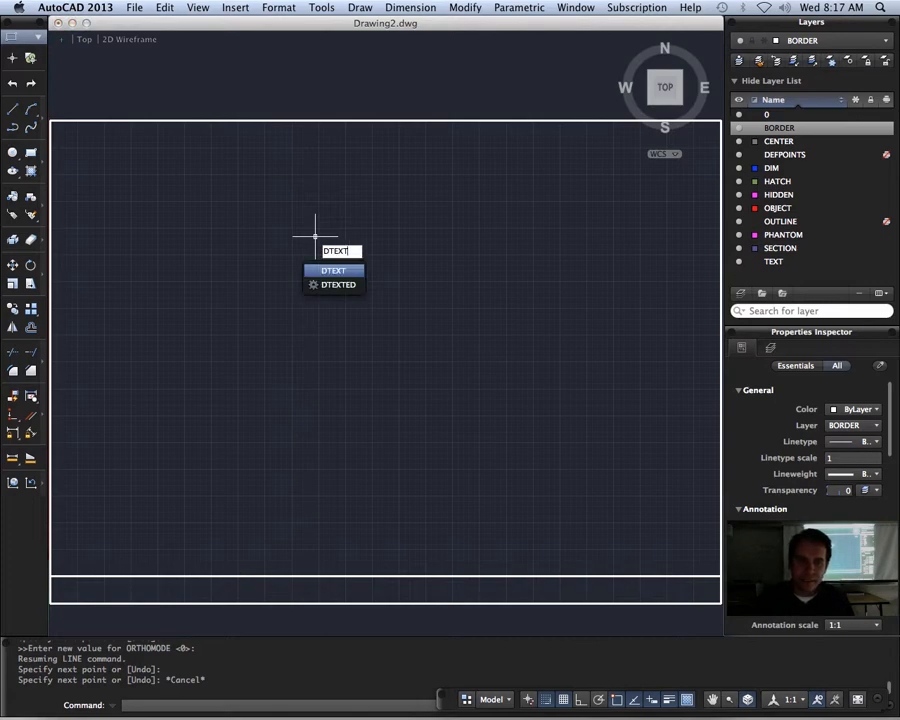
pyautogui.press('Return')
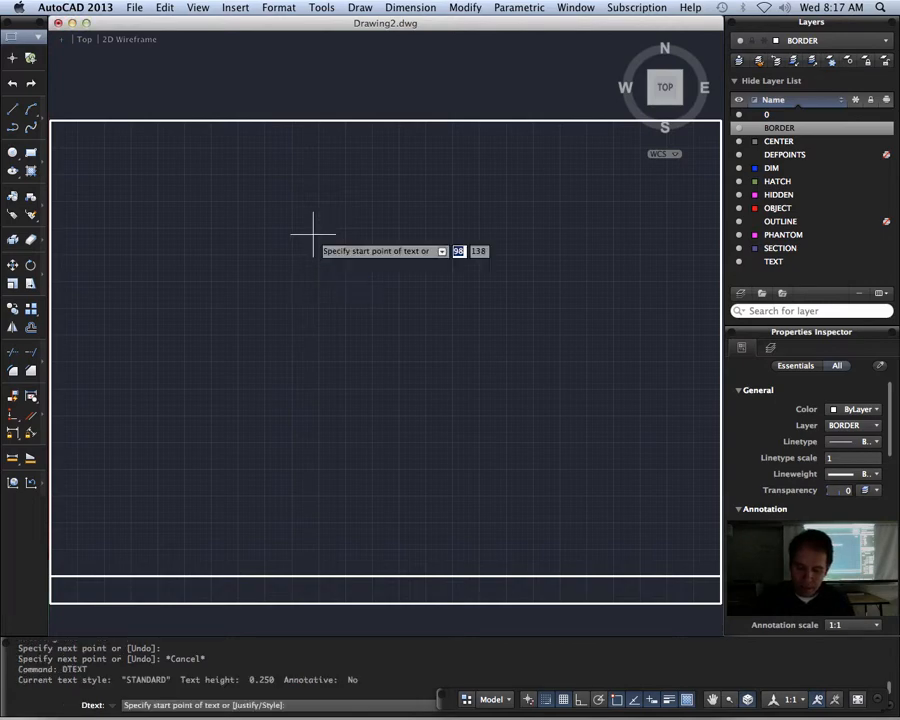
pyautogui.write('J')
pyautogui.press('Return')
pyautogui.write('M')
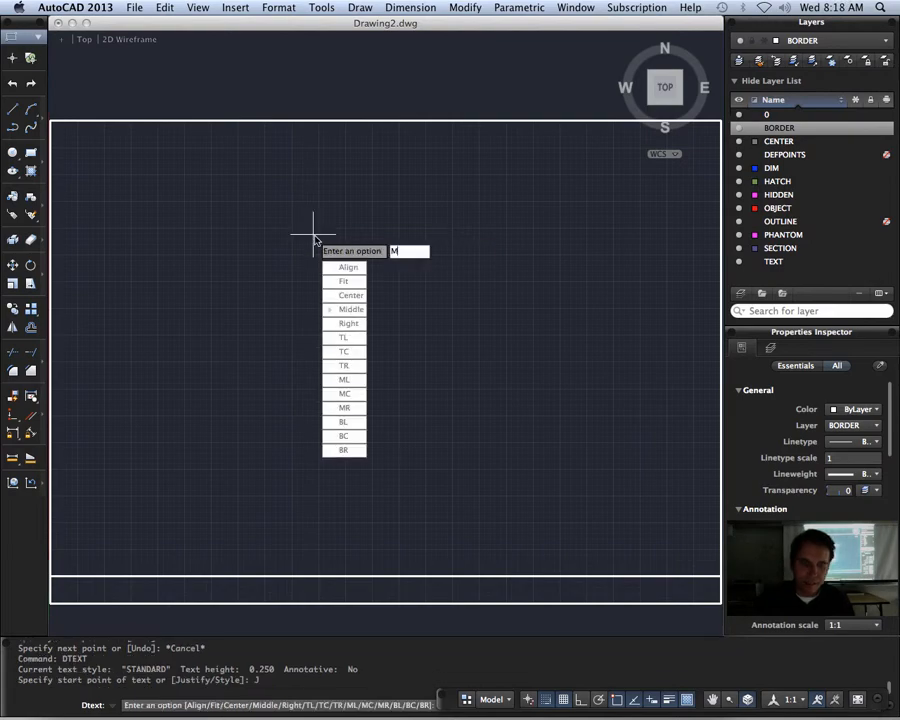
pyautogui.write('C')
pyautogui.press('Return')
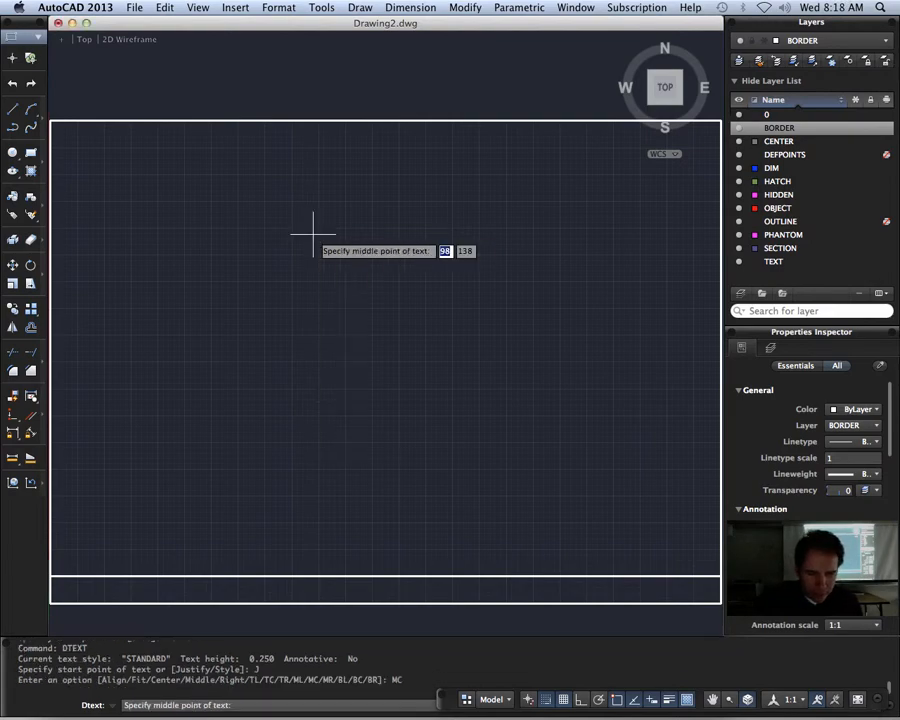
pyautogui.click(402, 588)
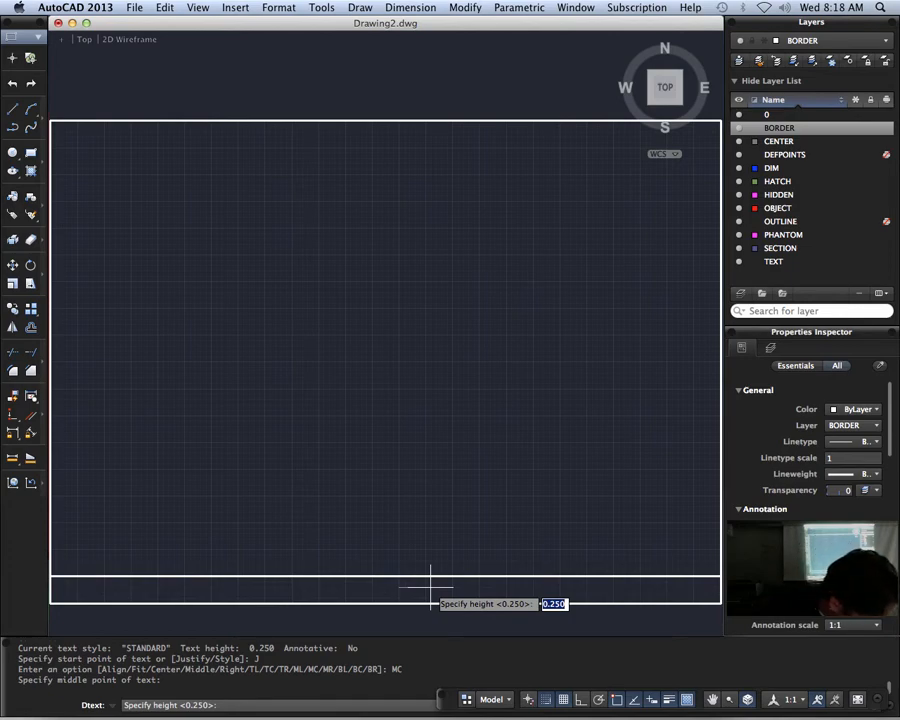
# Step: Give the text a height of 4 and a rotation of 0, and write TITLE
pyautogui.write('4')
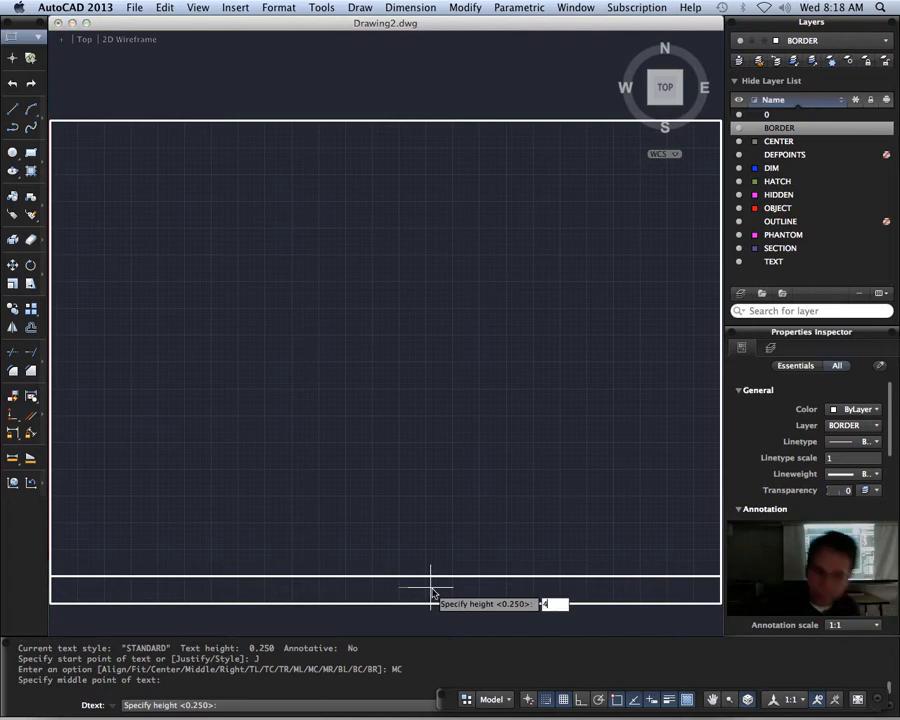
pyautogui.press('Return')
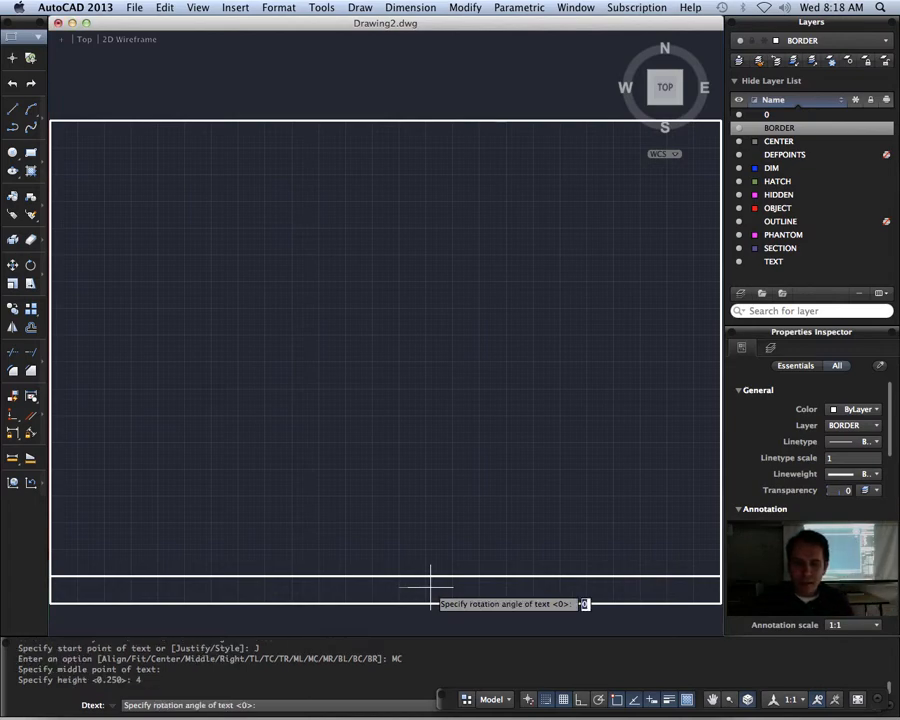
pyautogui.press('Return')
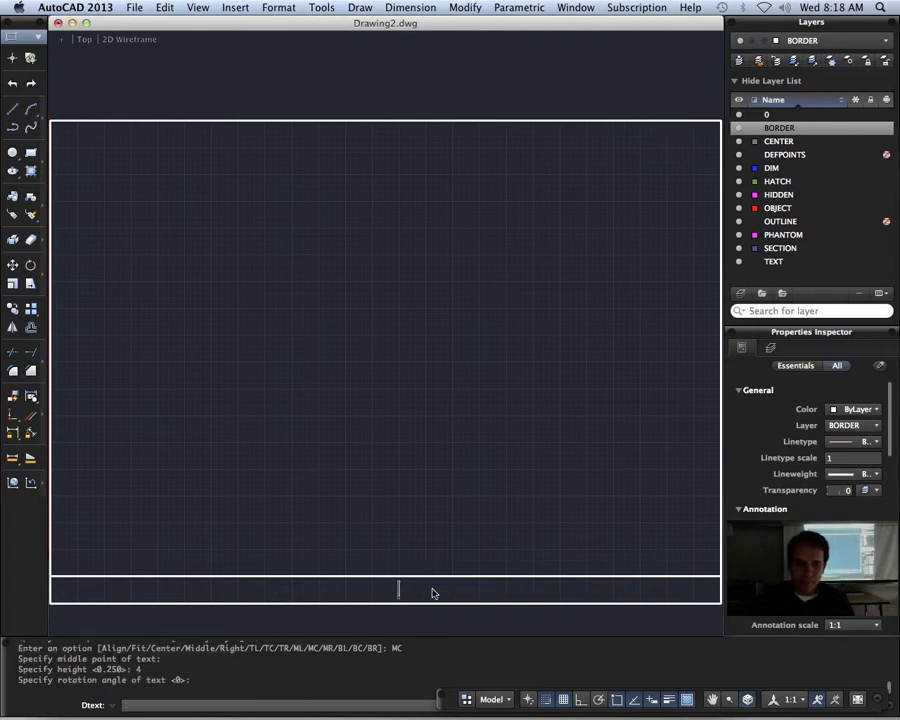
pyautogui.write('T')
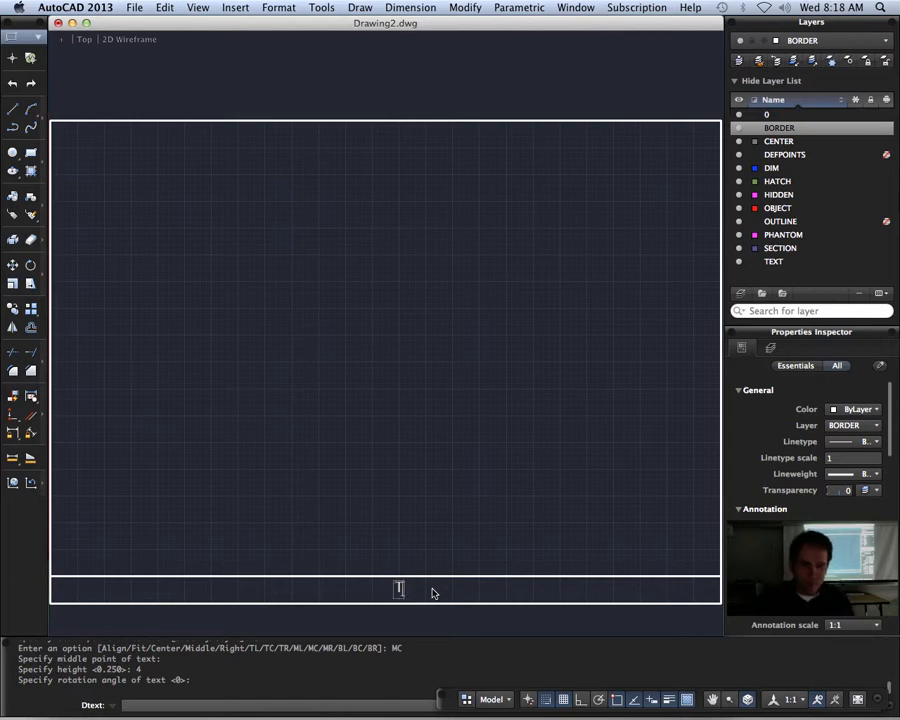
pyautogui.write('IT')
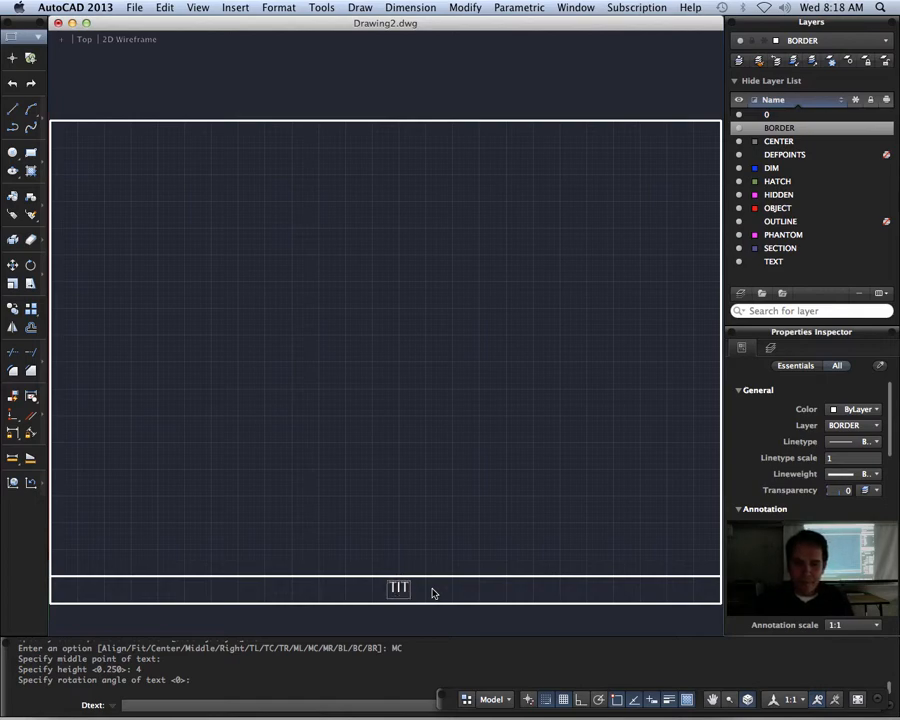
pyautogui.write('LE')
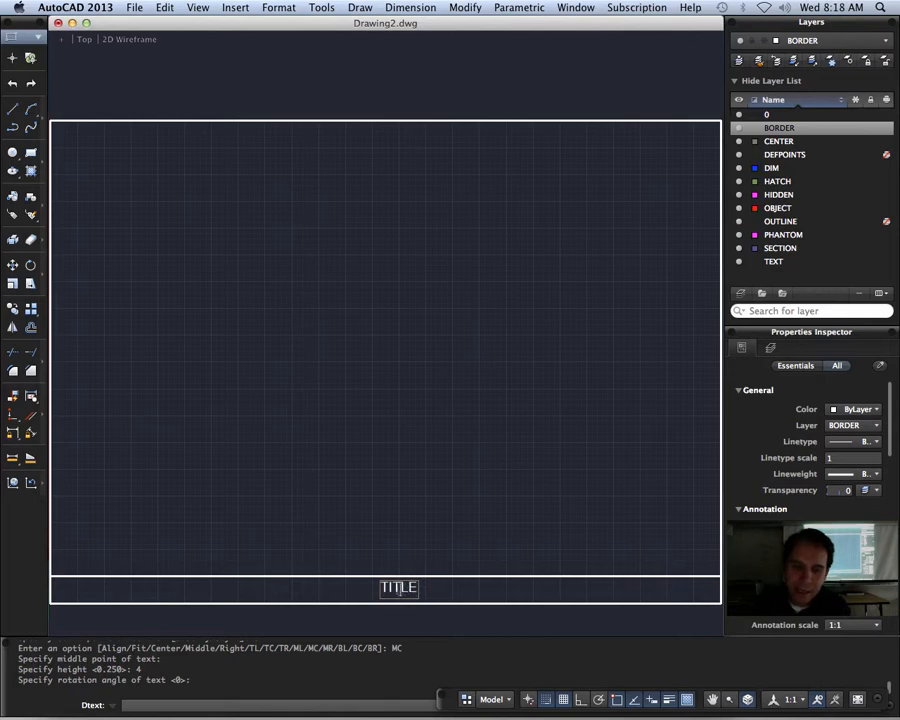
# Step: Select the word TITLE and choose the document's Filename field to insert in its place
pyautogui.doubleClick(399, 591)
pyautogui.rightClick(397, 591)
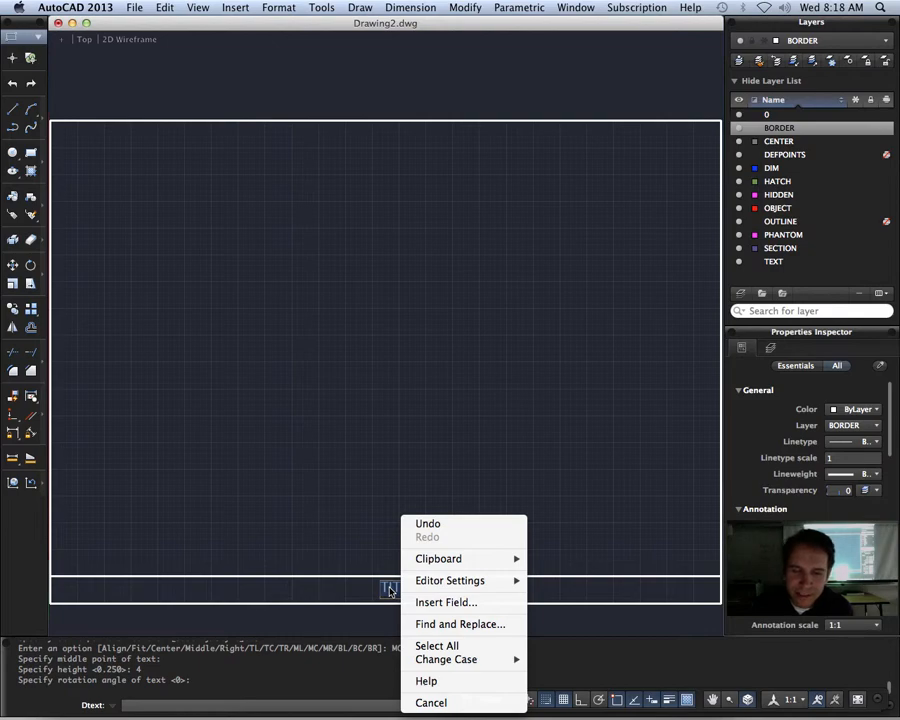
pyautogui.click(442, 602)
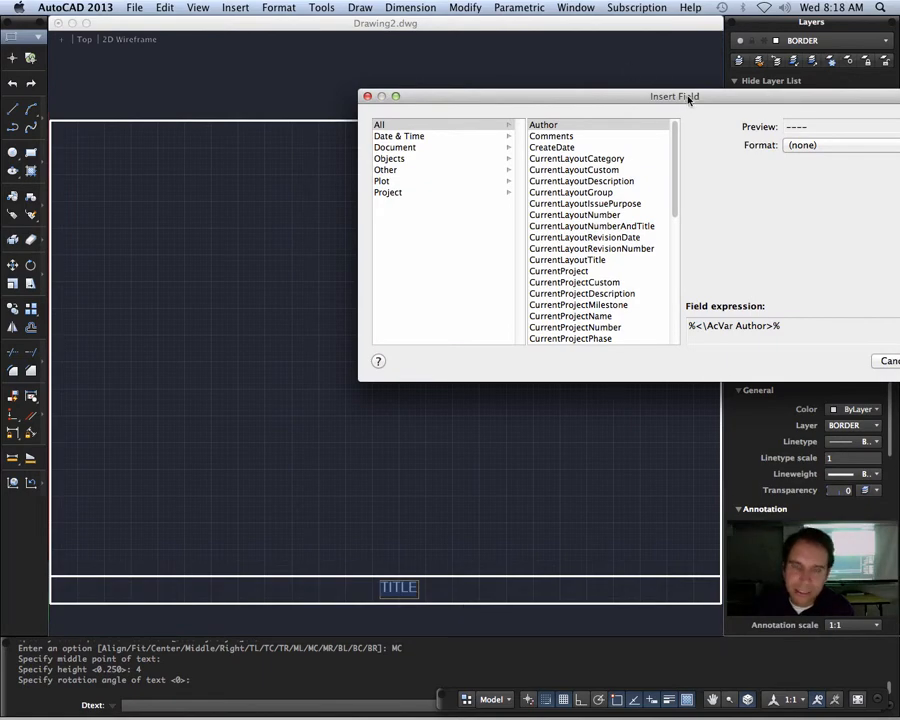
pyautogui.moveTo(688, 99); pyautogui.dragTo(413, 129)
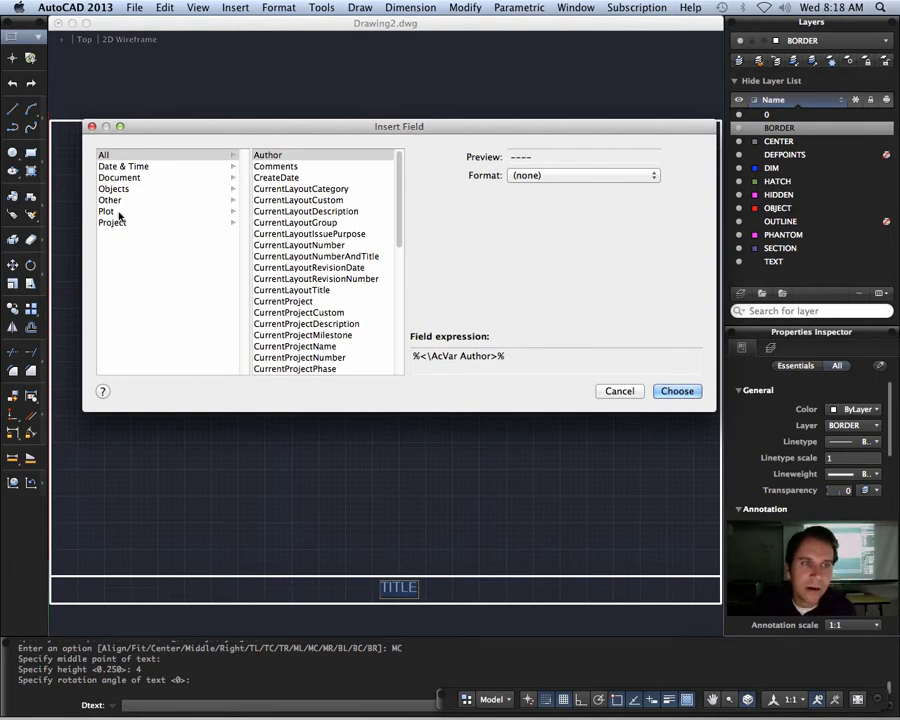
pyautogui.click(119, 178)
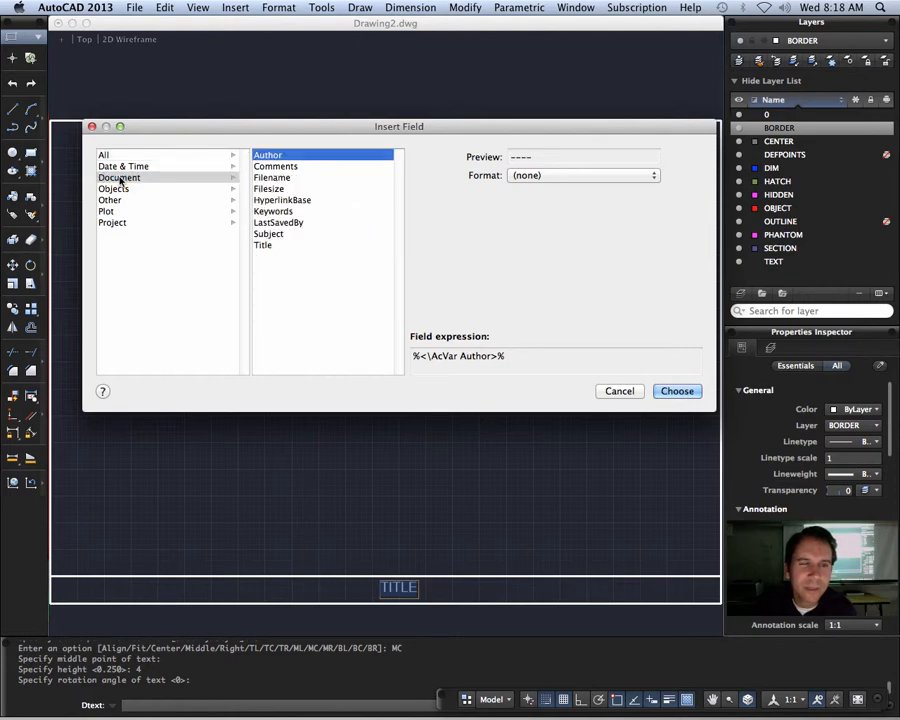
pyautogui.click(280, 179)
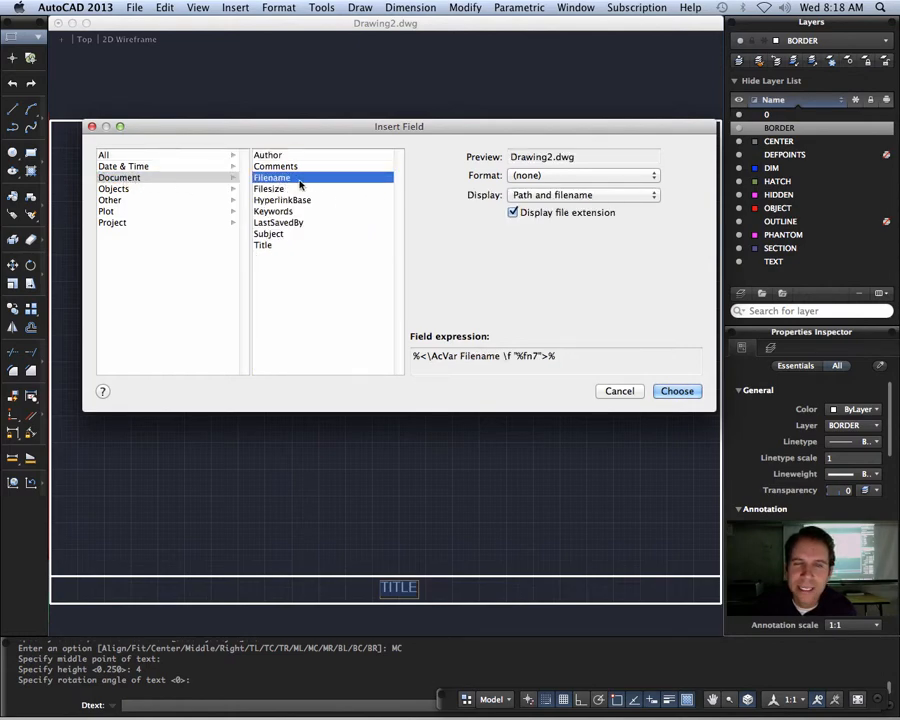
# Step: Insert the filename field in Title case, showing the filename only without its extension, and finish the text
pyautogui.click(580, 176)
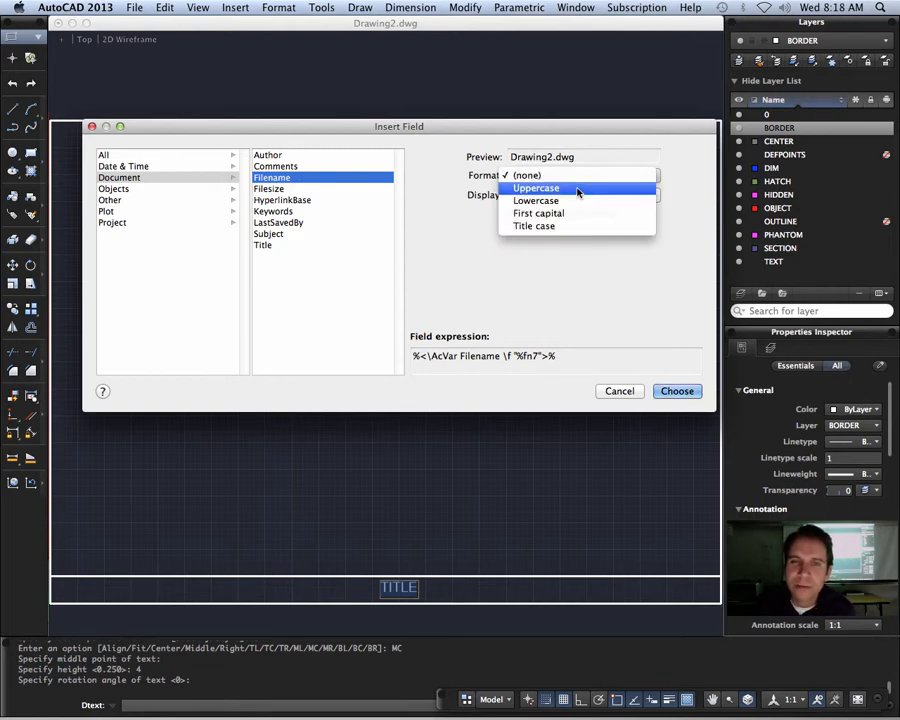
pyautogui.click(578, 190)
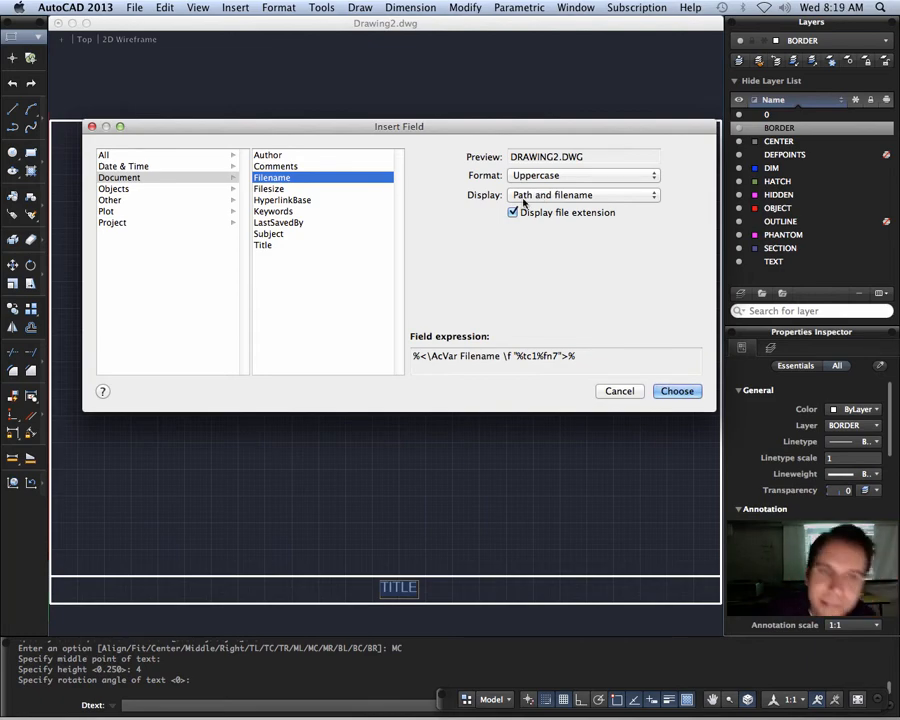
pyautogui.click(542, 175)
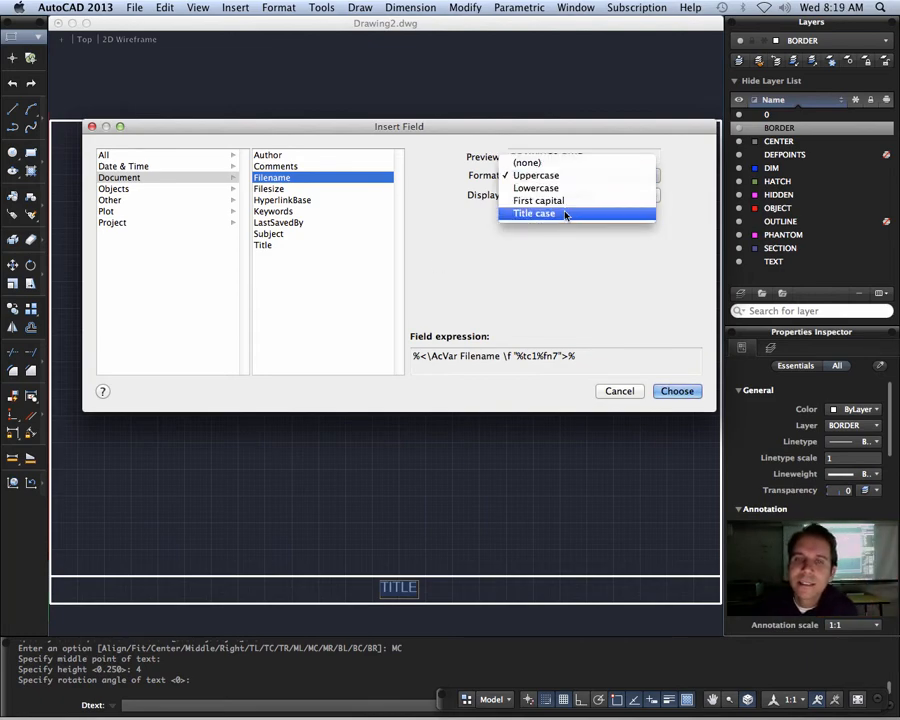
pyautogui.click(566, 214)
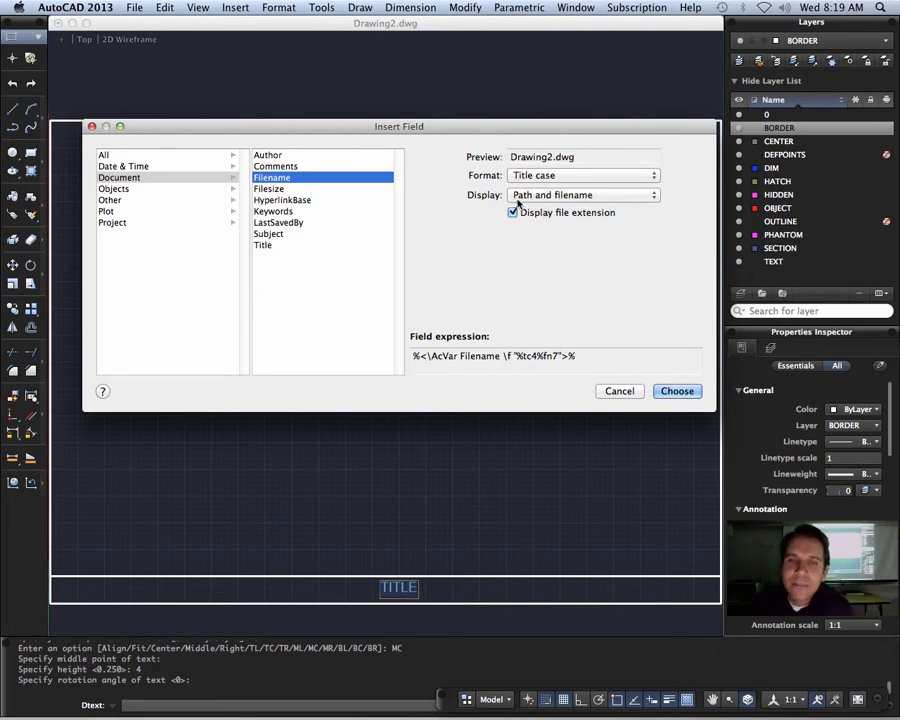
pyautogui.click(583, 196)
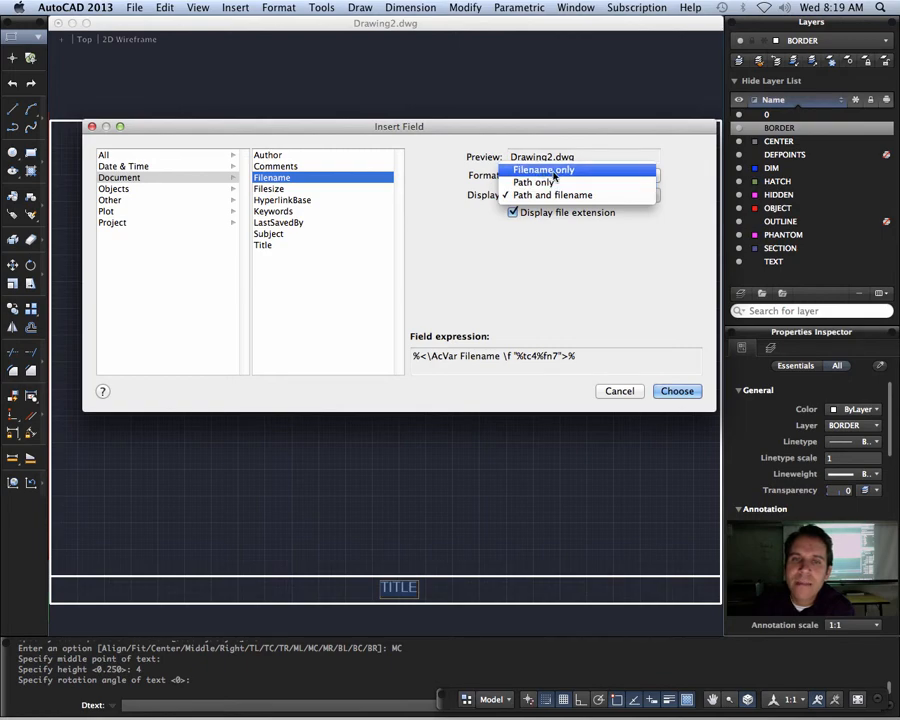
pyautogui.click(553, 171)
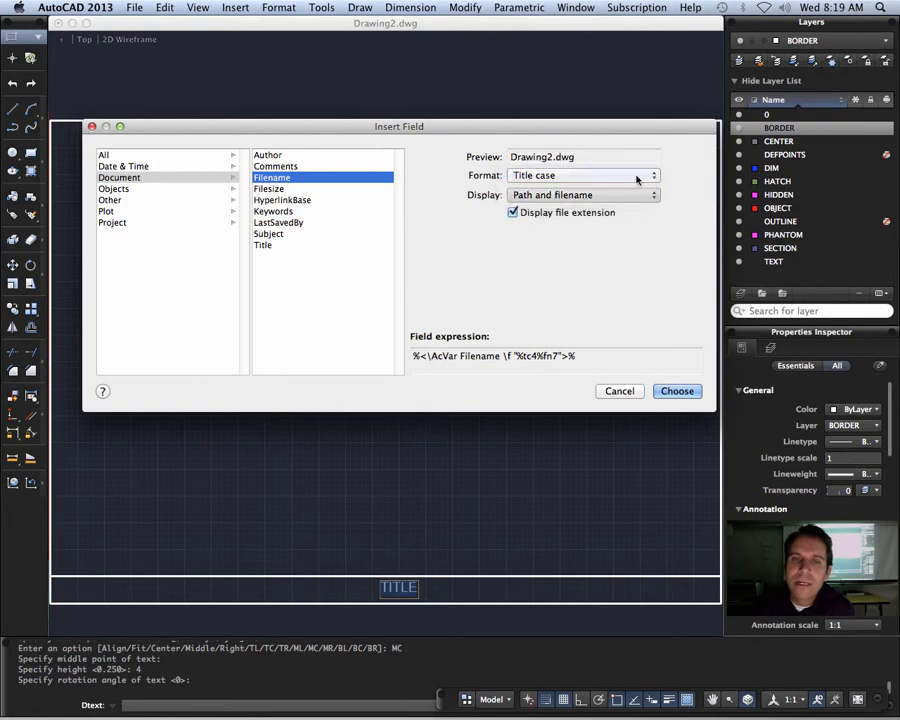
pyautogui.click(513, 213)
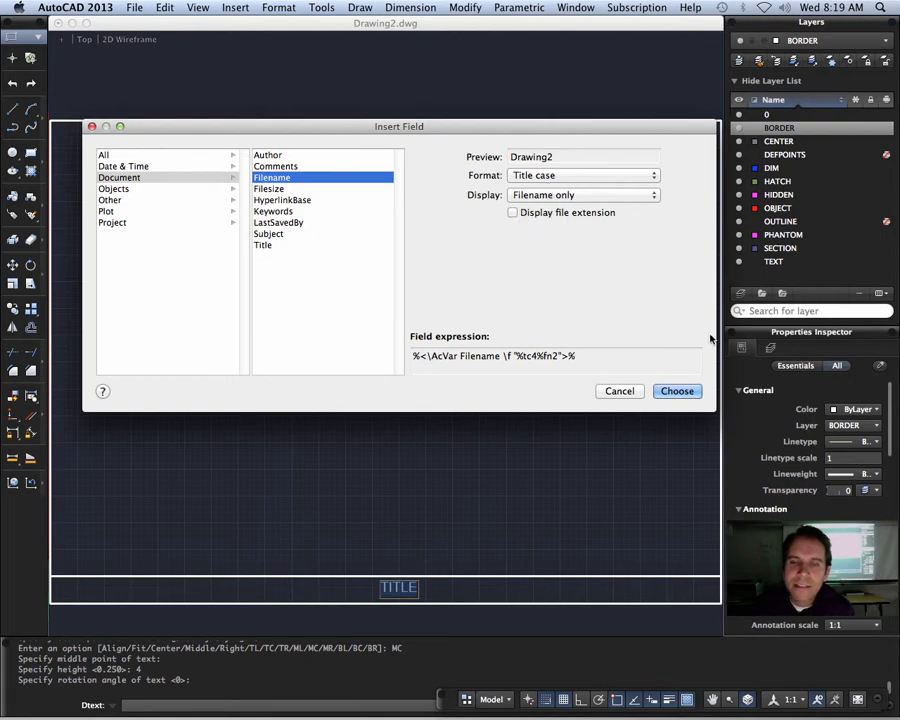
pyautogui.click(686, 393)
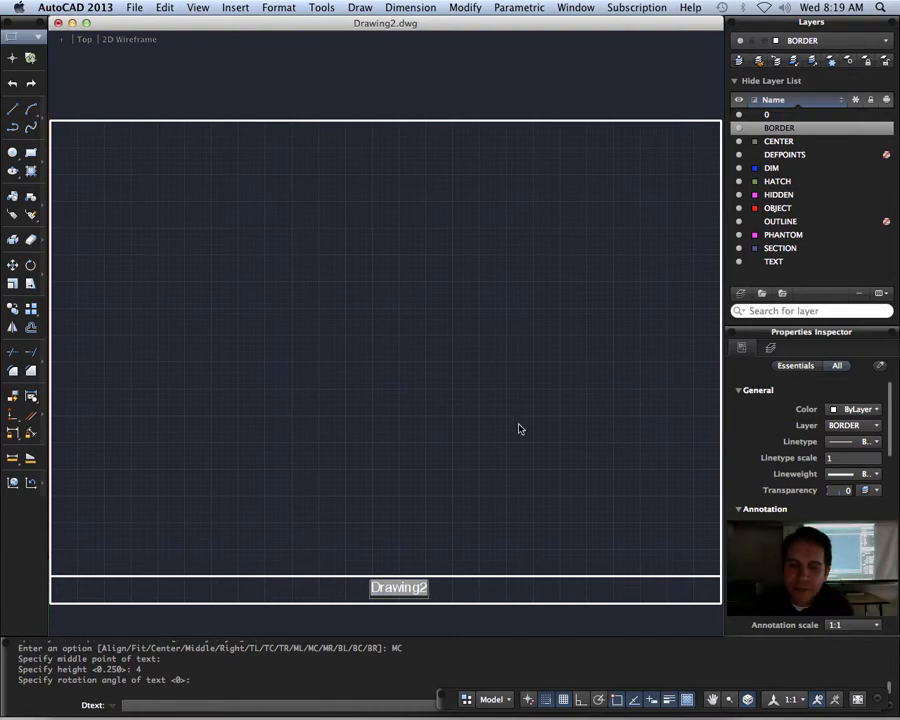
pyautogui.press('Escape')
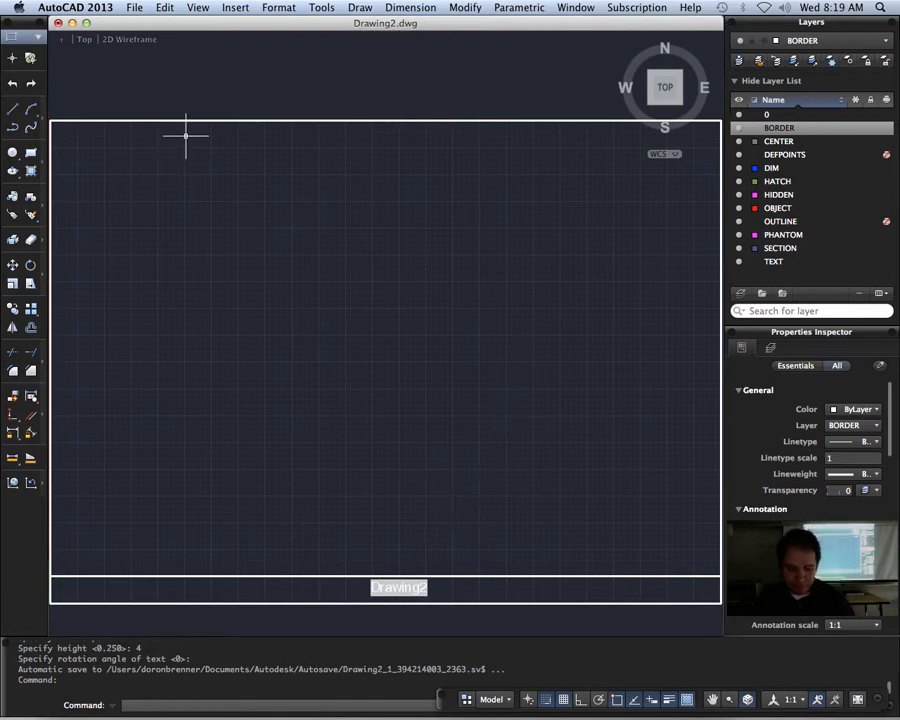
# Step: Save the drawing to the Desktop under the name TOAY'S ASSIGNMENT
pyautogui.click(134, 7)
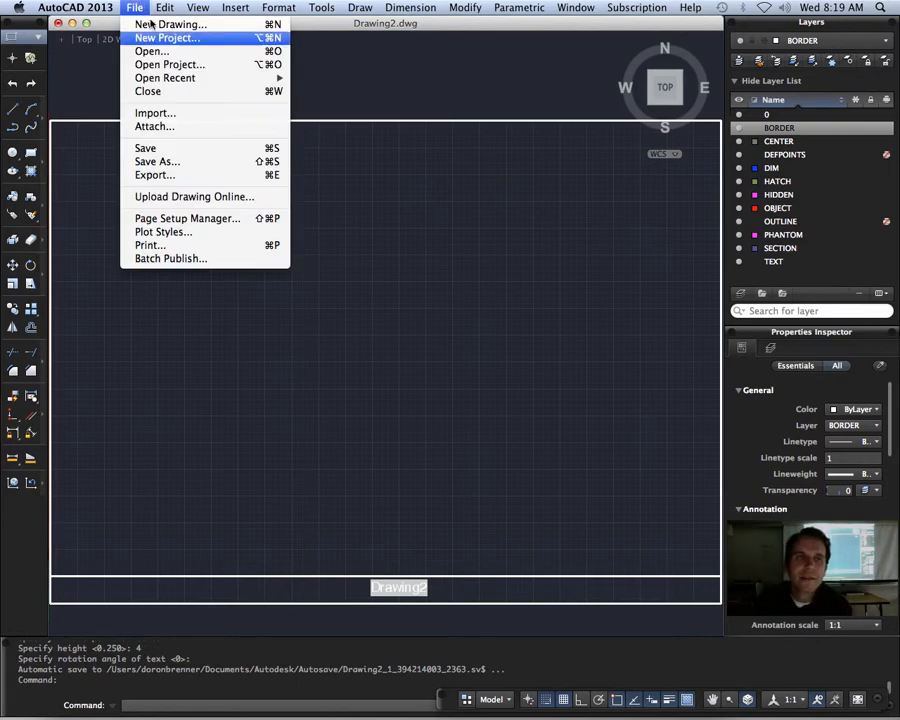
pyautogui.click(217, 162)
pyautogui.click(291, 242)
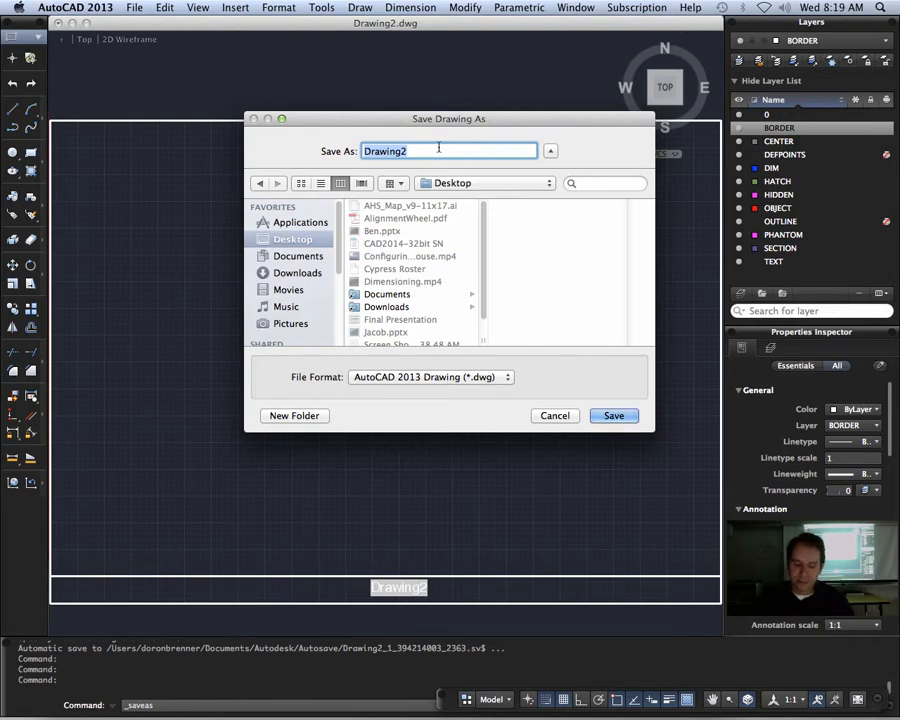
pyautogui.write("TOAY'S AS")
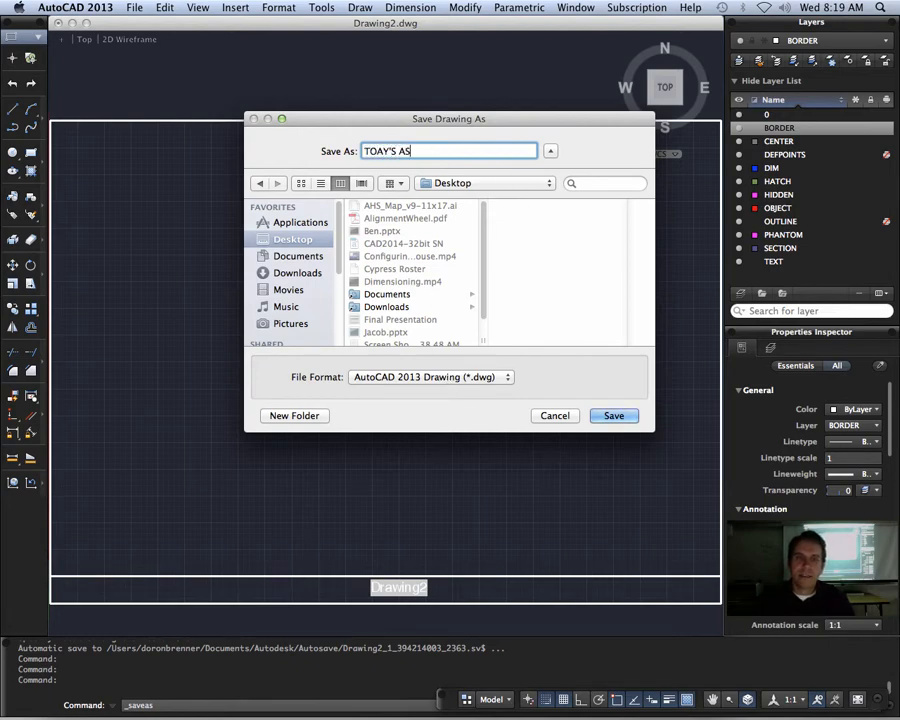
pyautogui.write('SIGNMENT')
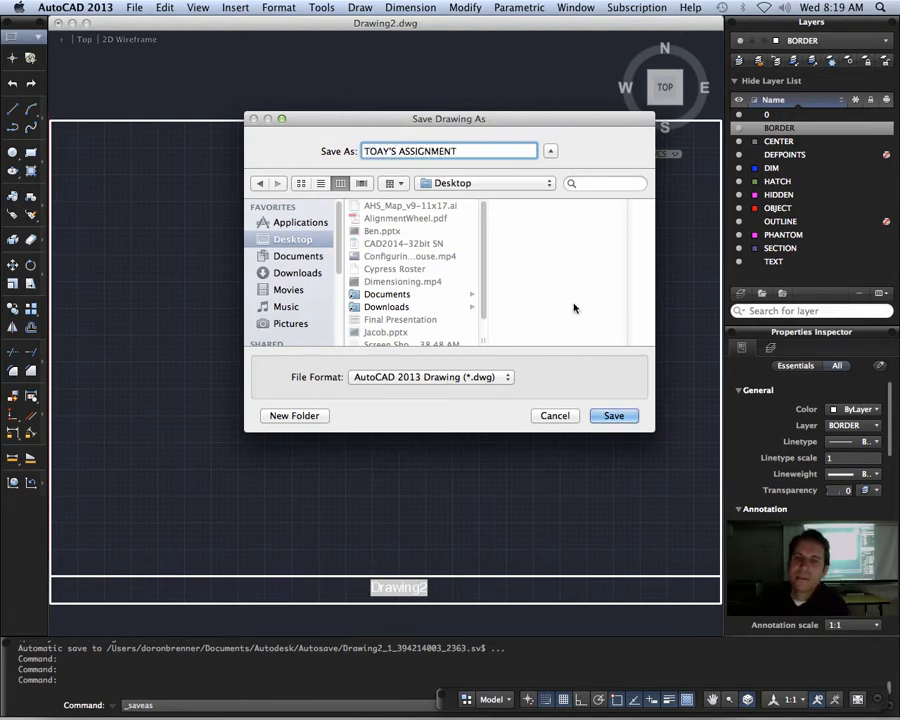
pyautogui.click(630, 416)
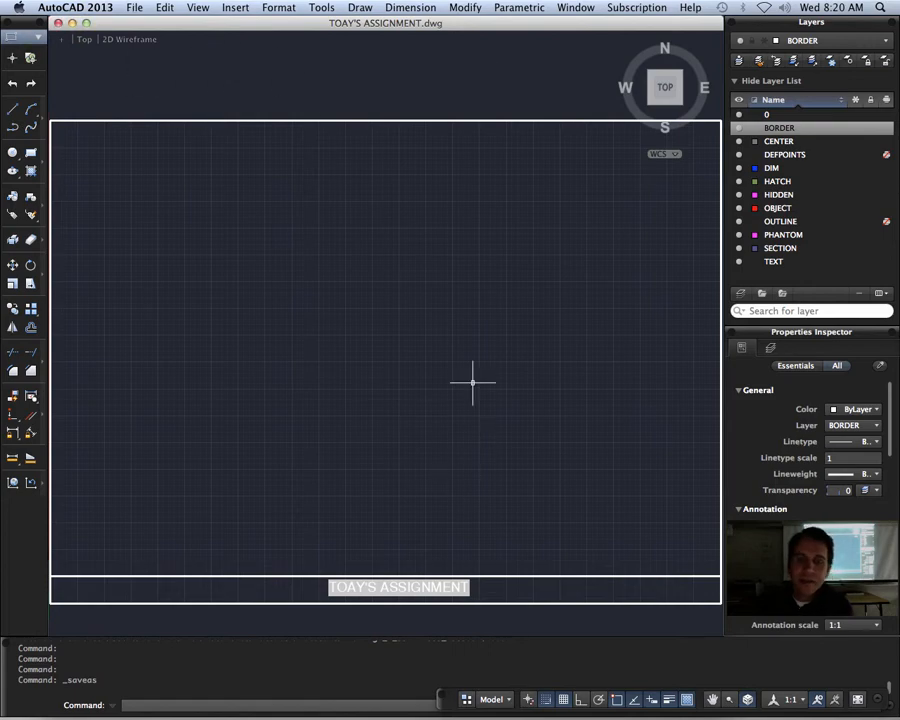
pyautogui.press('Escape')
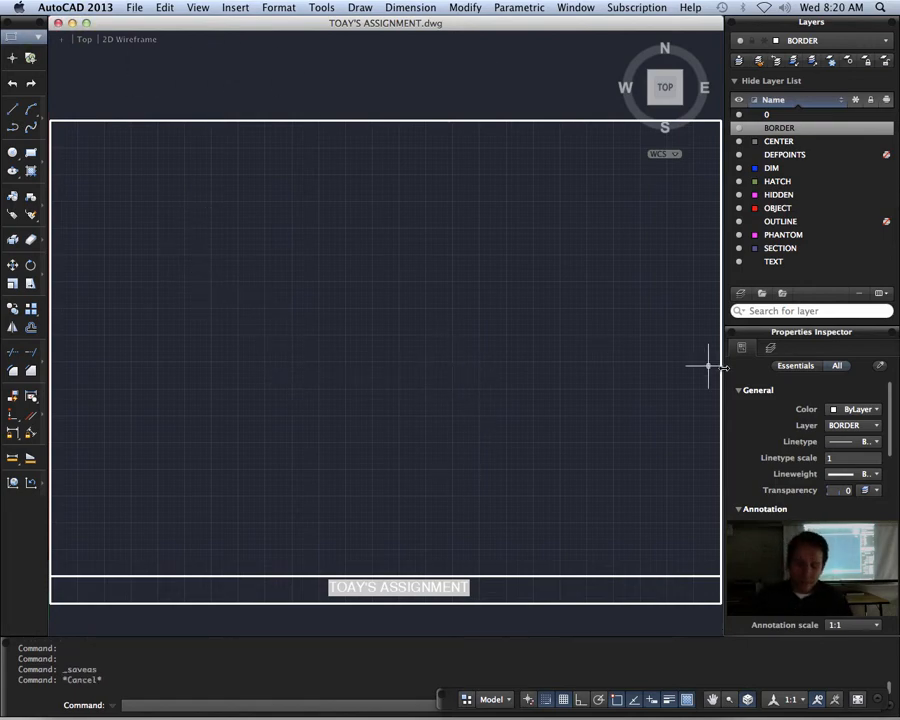
pyautogui.write('DTEXT')
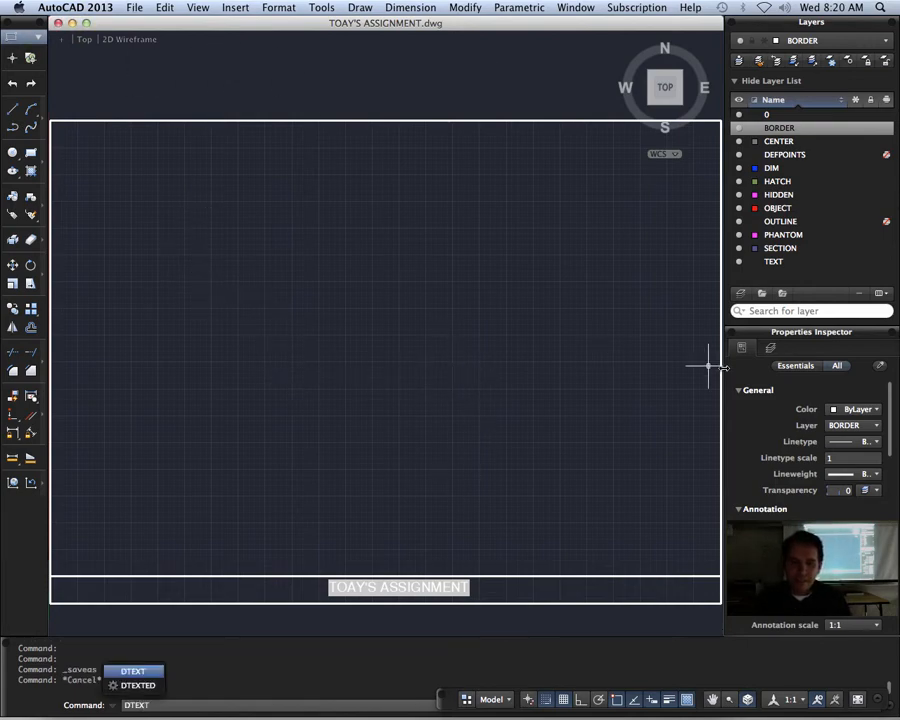
pyautogui.press('Return')
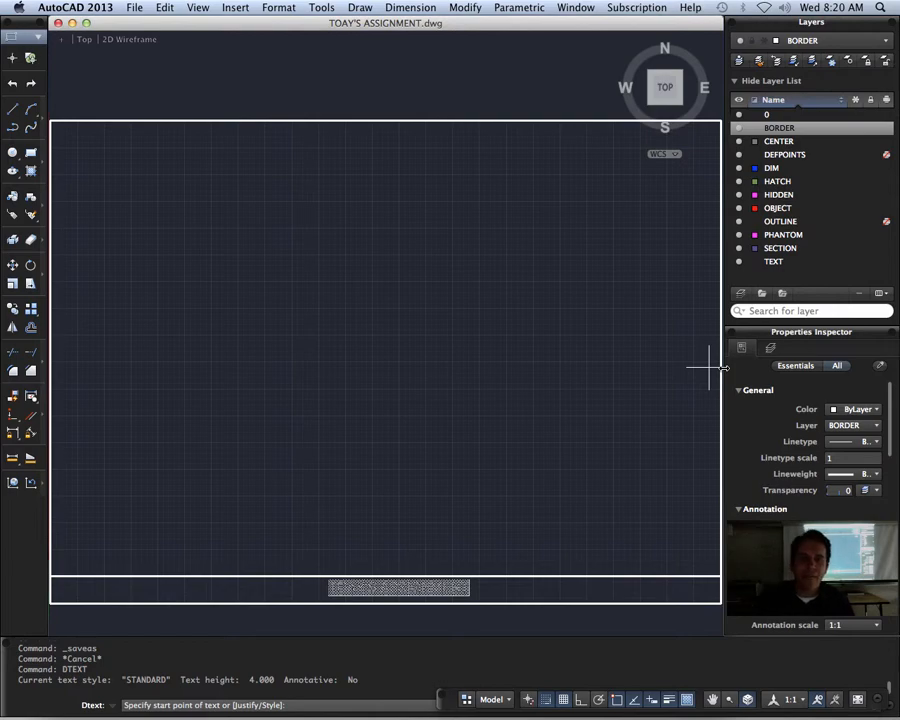
pyautogui.click(577, 592)
pyautogui.press('Escape')
pyautogui.press('Escape')
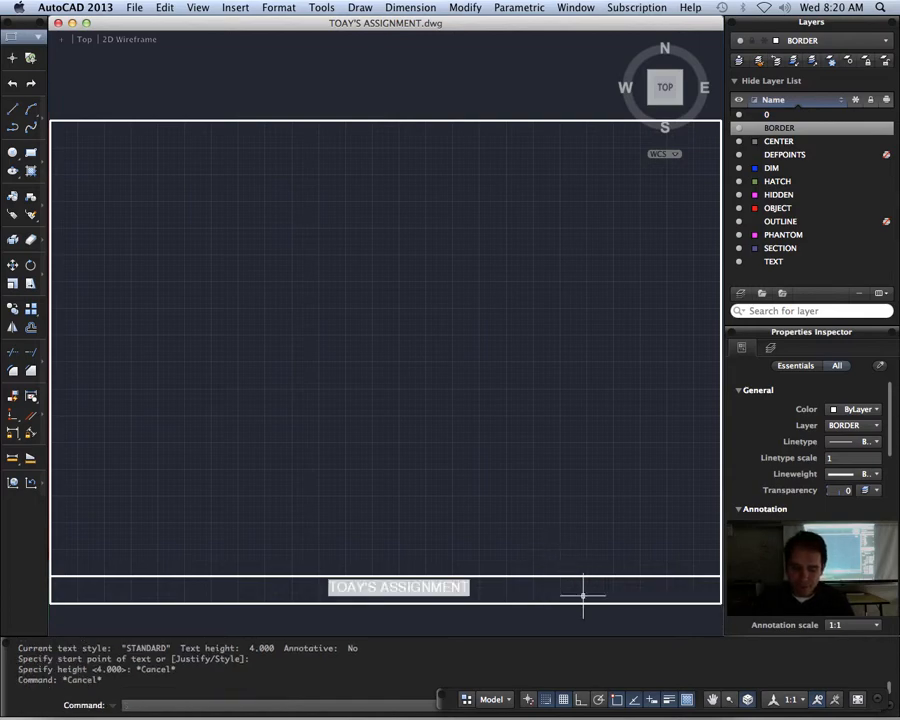
# Step: Start a single-line text with middle-center (MC) justification, placed midway up the title strip between the filename and the border's right edge
pyautogui.write('DTEXT')
pyautogui.press('Return')
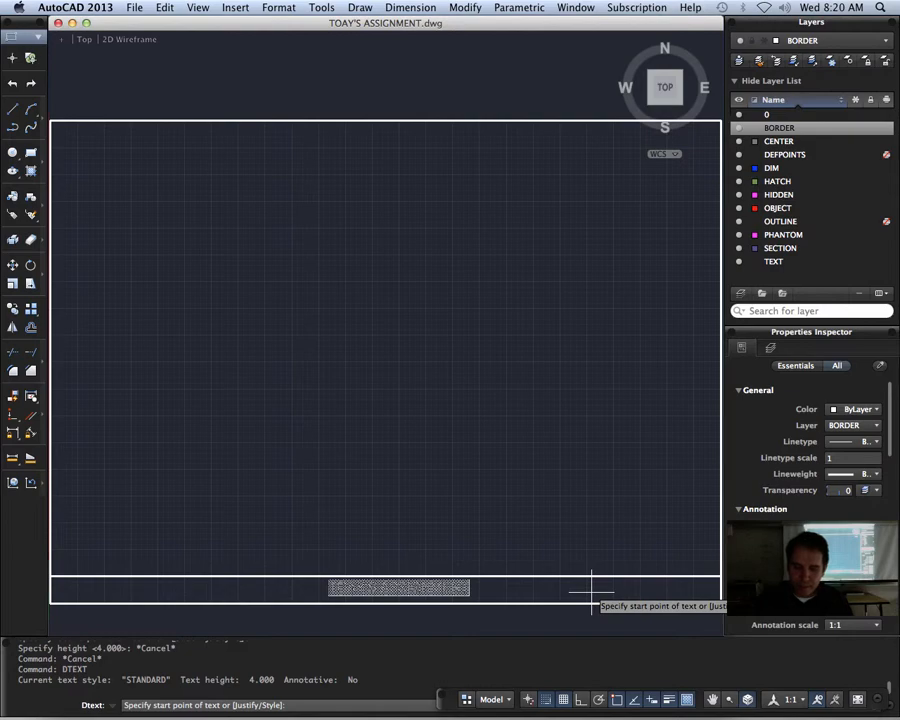
pyautogui.write('J')
pyautogui.press('Return')
pyautogui.write('MC')
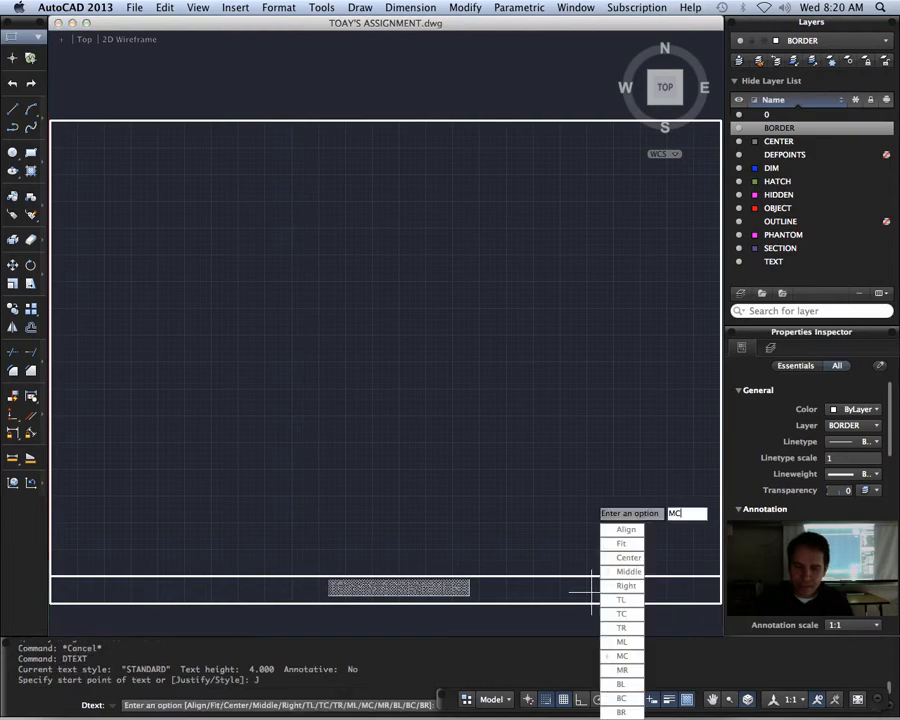
pyautogui.press('Return')
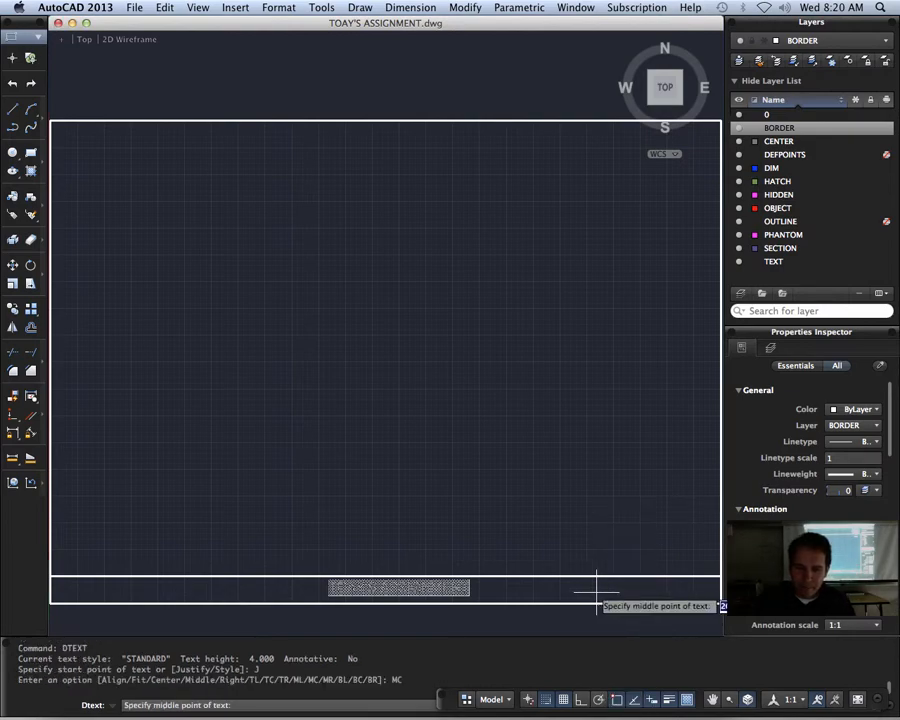
pyautogui.click(586, 588)
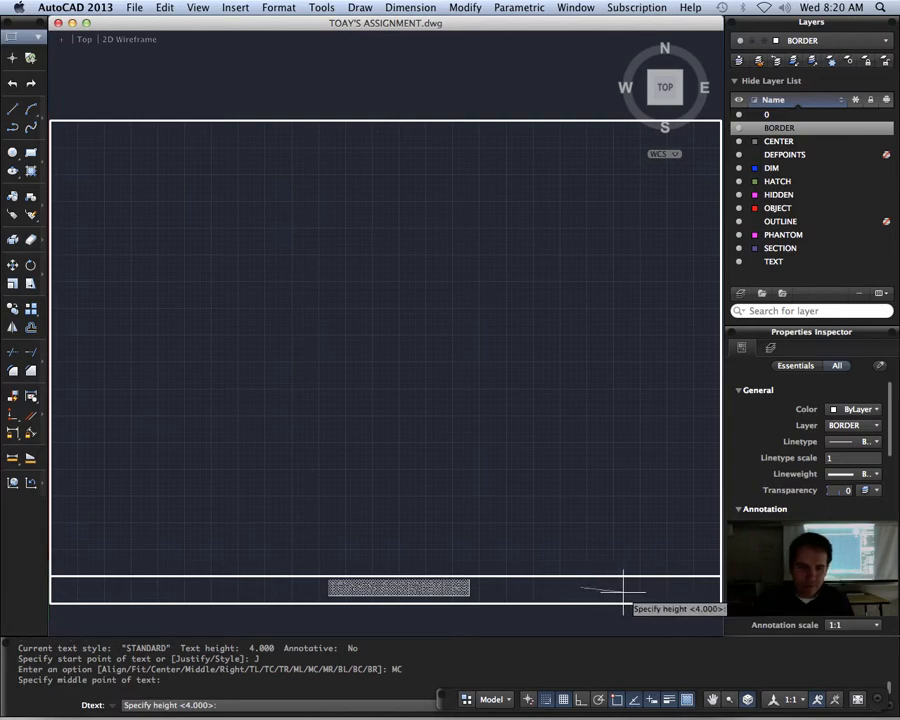
# Step: Give the text a height of 4 and a rotation of 0, write DATE, and finish the text
pyautogui.write('4')
pyautogui.press('Return')
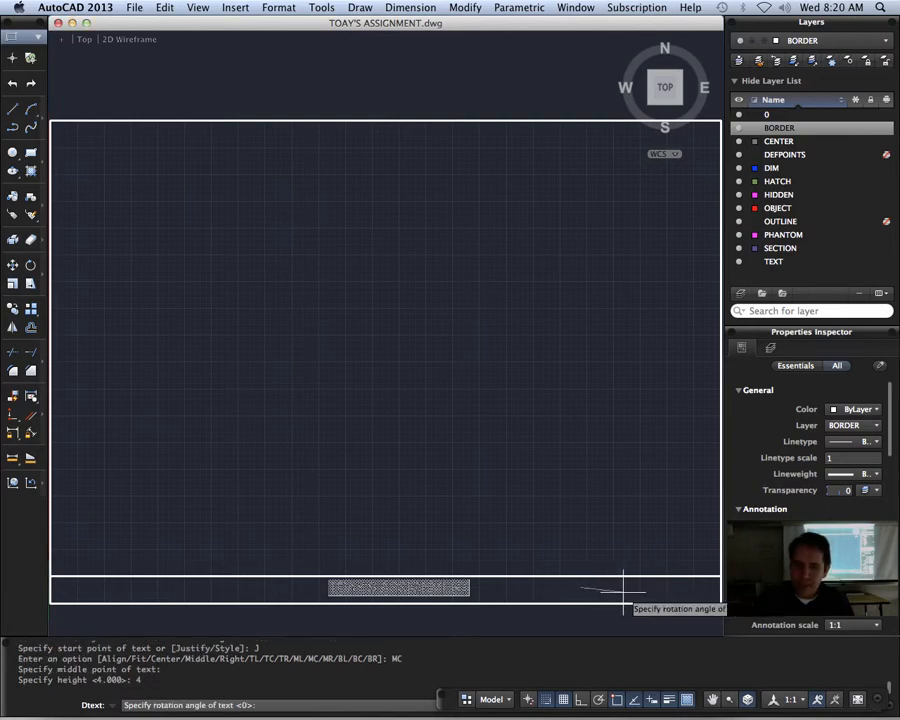
pyautogui.press('Return')
pyautogui.write('DATE')
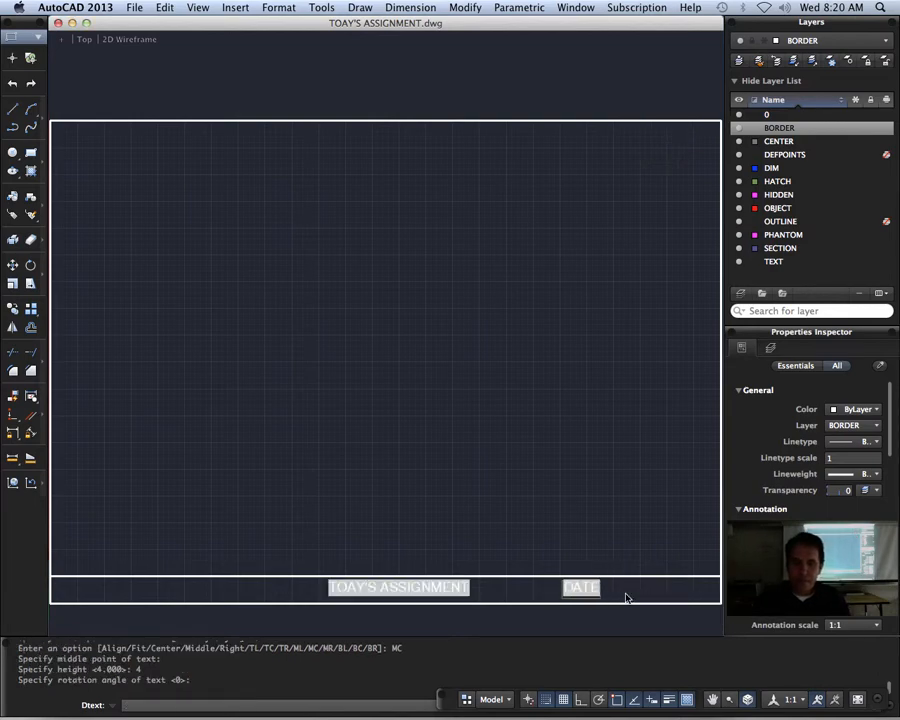
pyautogui.press('Return')
pyautogui.press('Return')
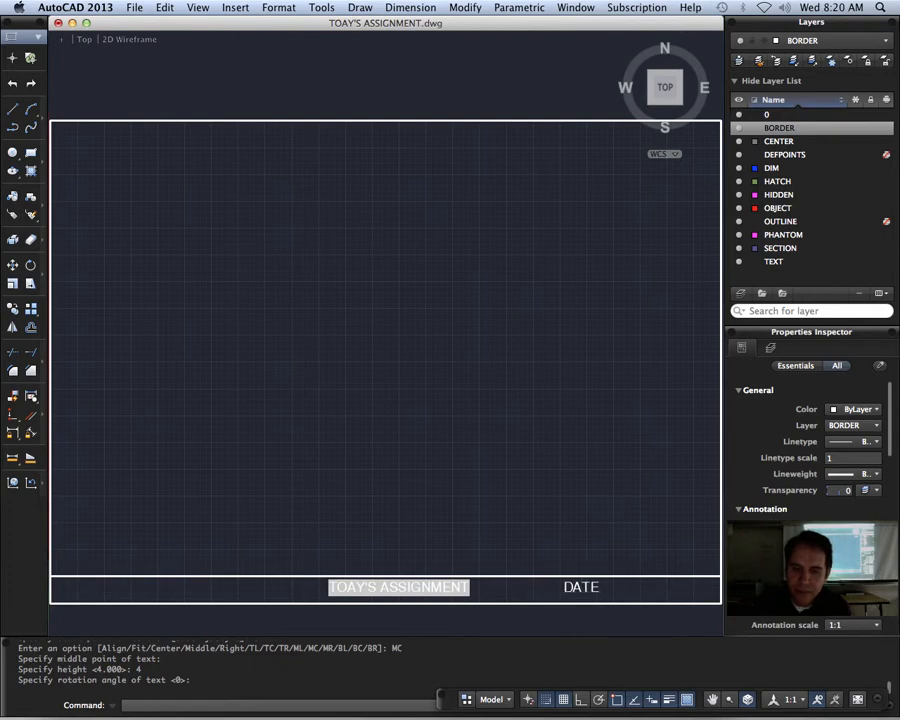
# Step: Open the DATE text for editing and choose the Date field from the Date & Time category to replace it
pyautogui.click(578, 588)
pyautogui.doubleClick(590, 590)
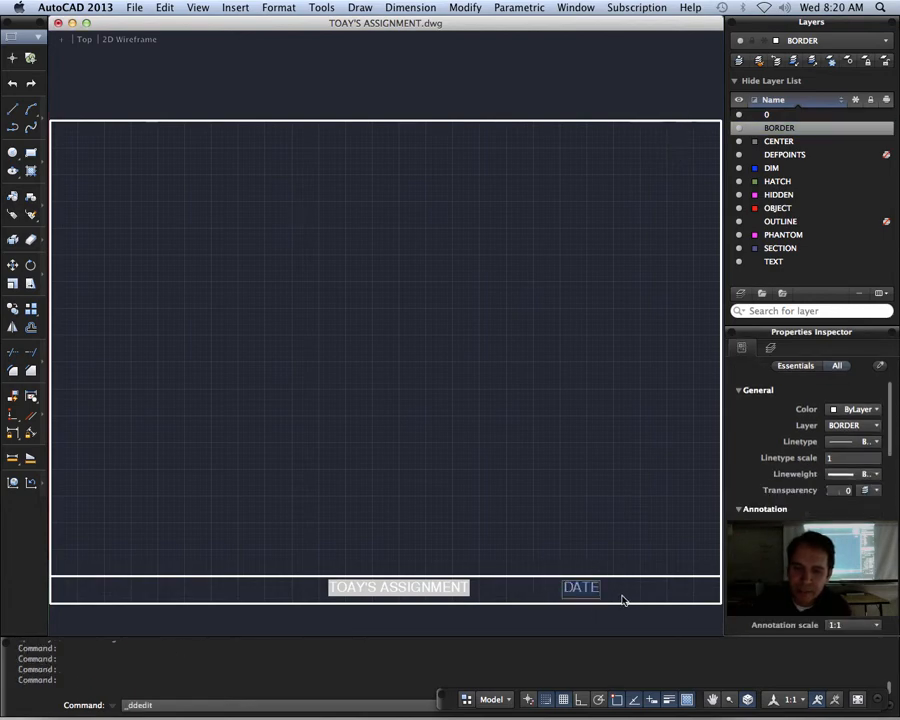
pyautogui.rightClick(572, 590)
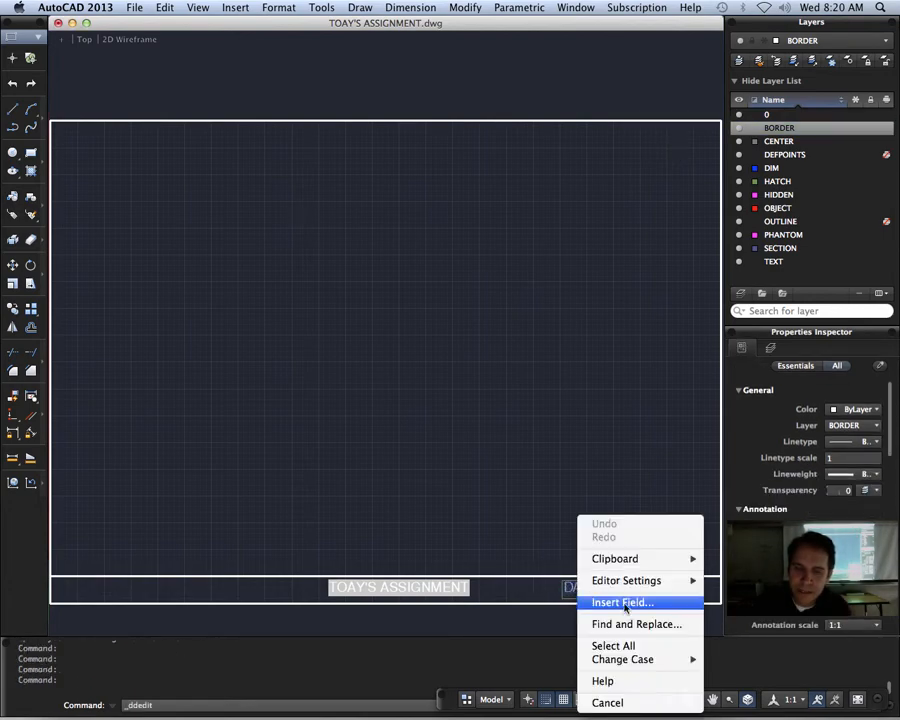
pyautogui.click(625, 602)
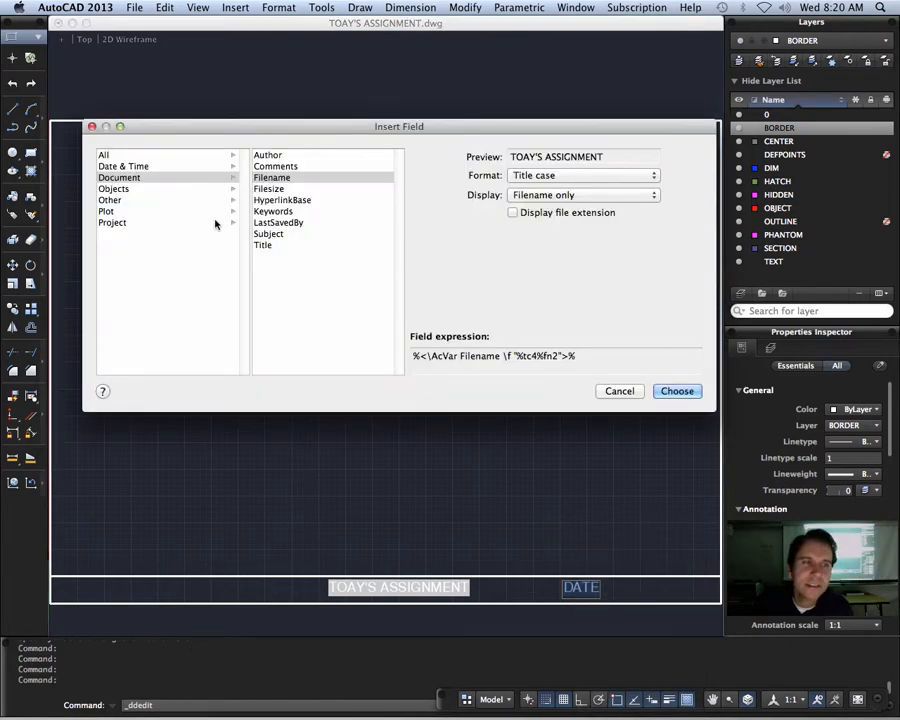
pyautogui.click(127, 167)
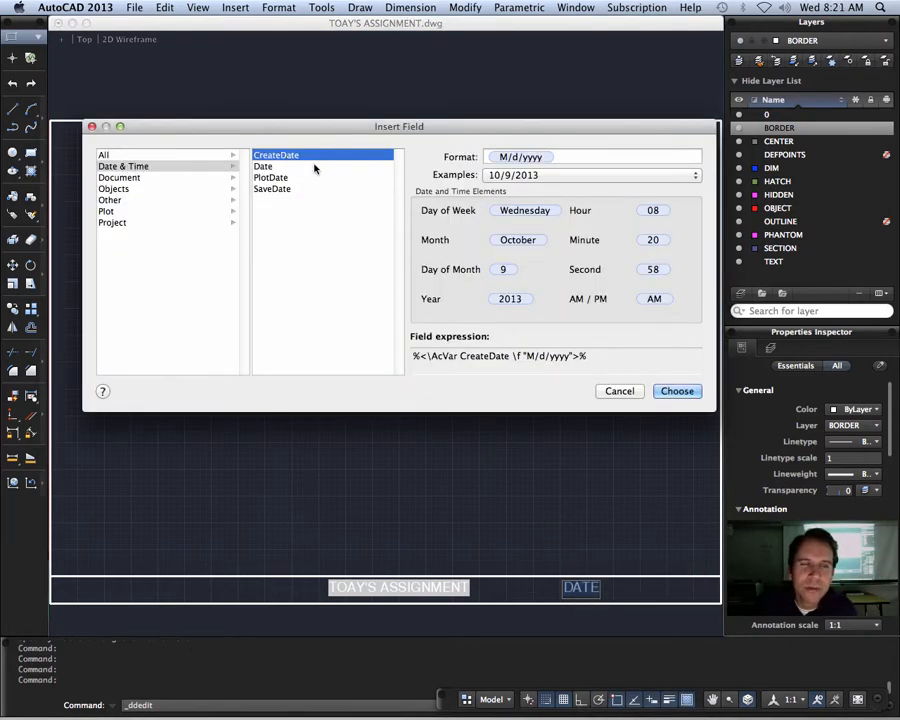
pyautogui.click(266, 168)
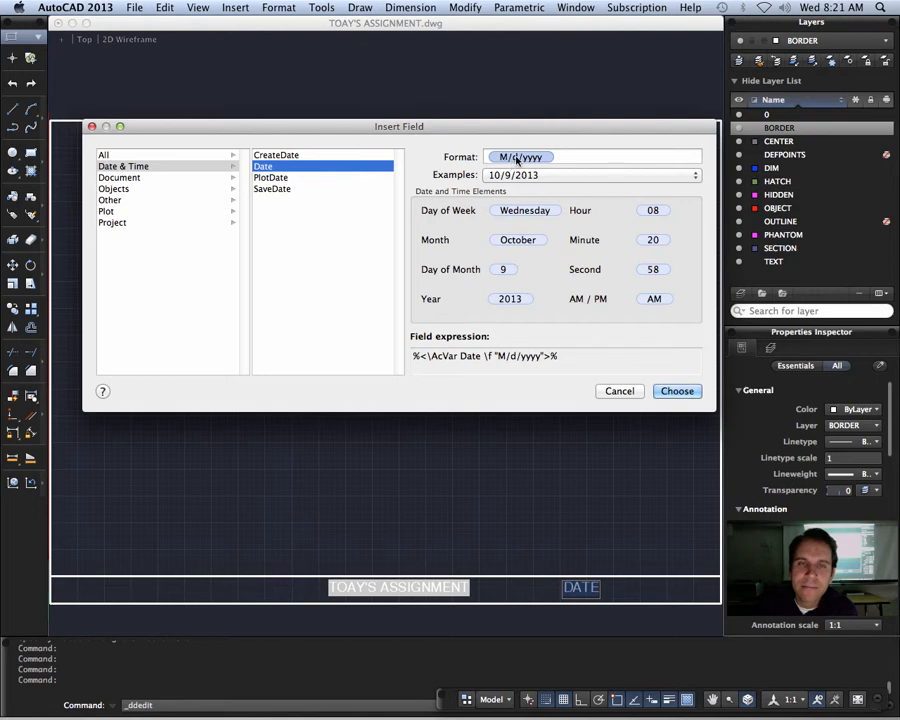
# Step: Set the date field's format to M/d/yy, insert the field, and end text editing
pyautogui.click(566, 175)
pyautogui.click(566, 175)
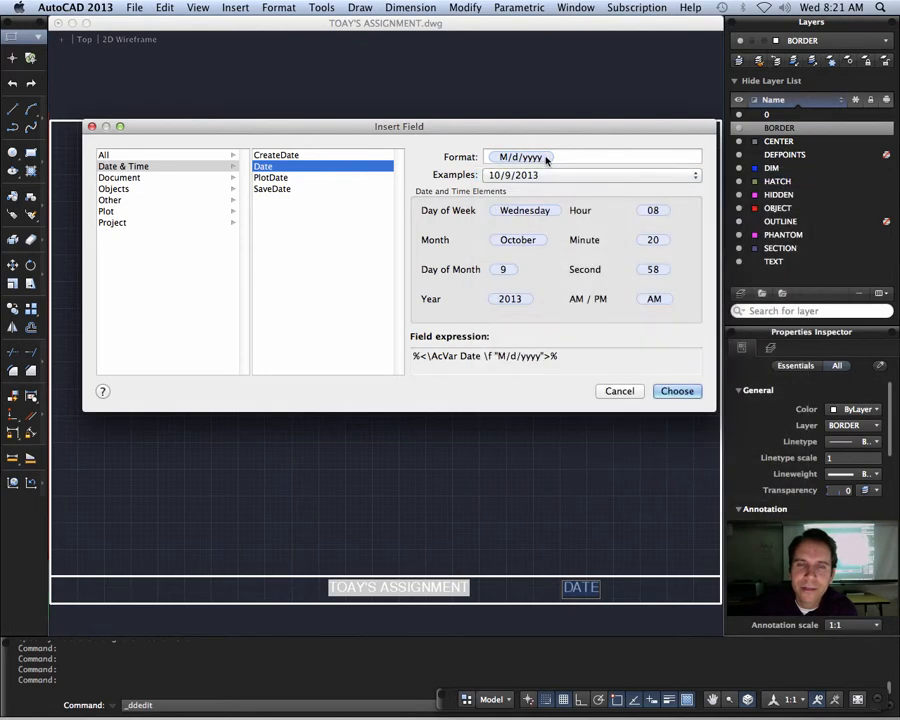
pyautogui.click(545, 160)
pyautogui.doubleClick(537, 162)
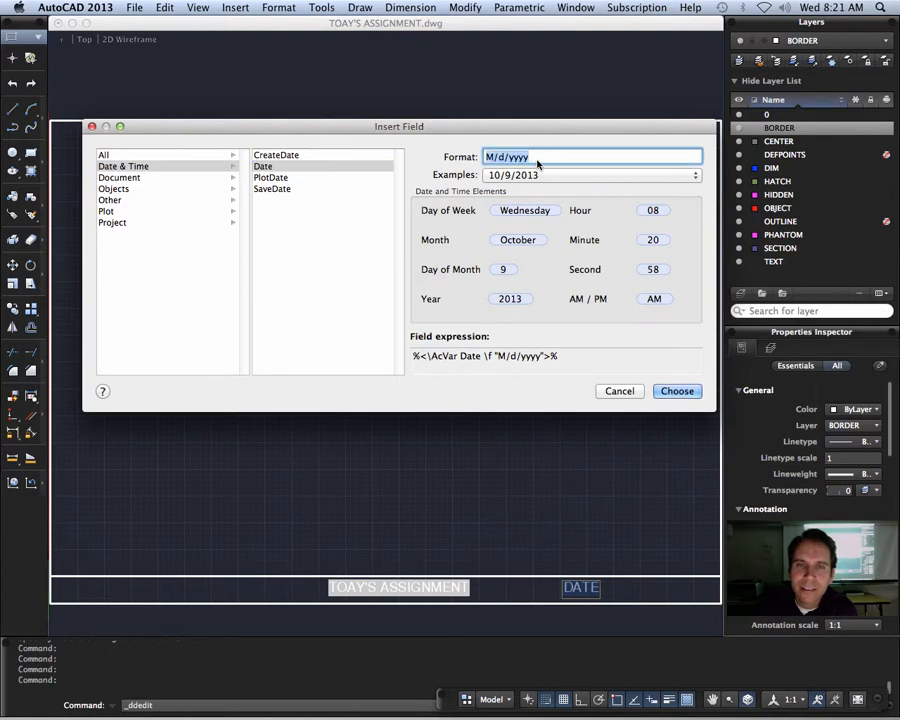
pyautogui.click(552, 157)
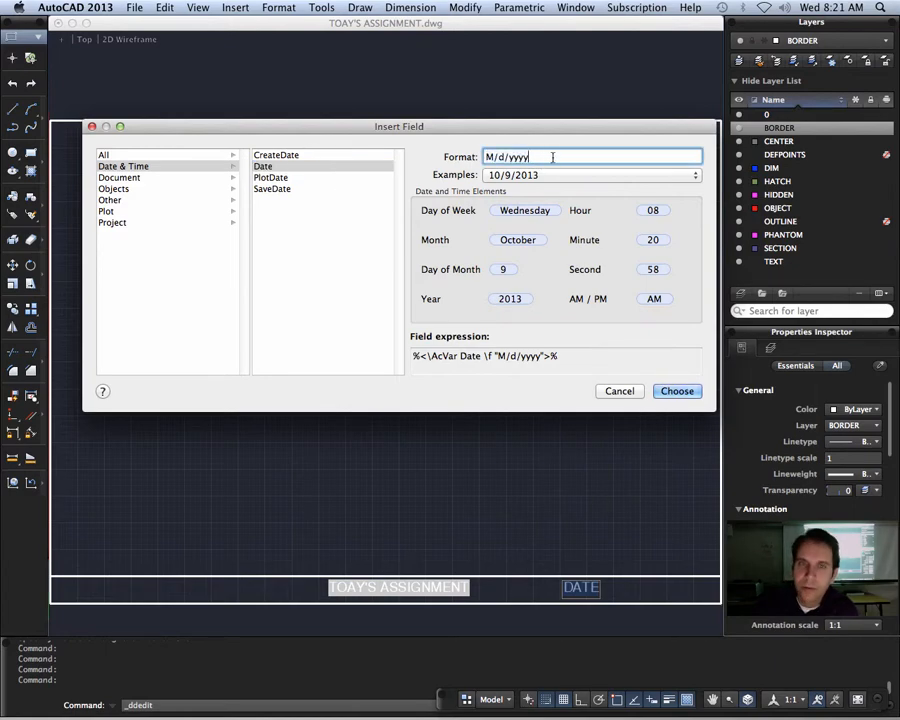
pyautogui.press('BackSpace')
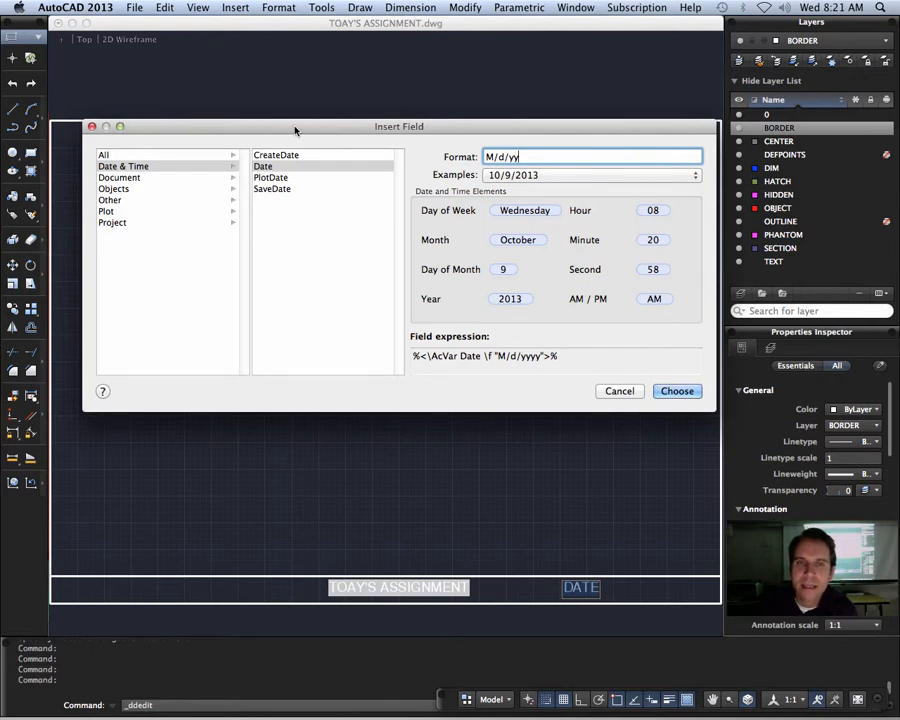
pyautogui.click(683, 393)
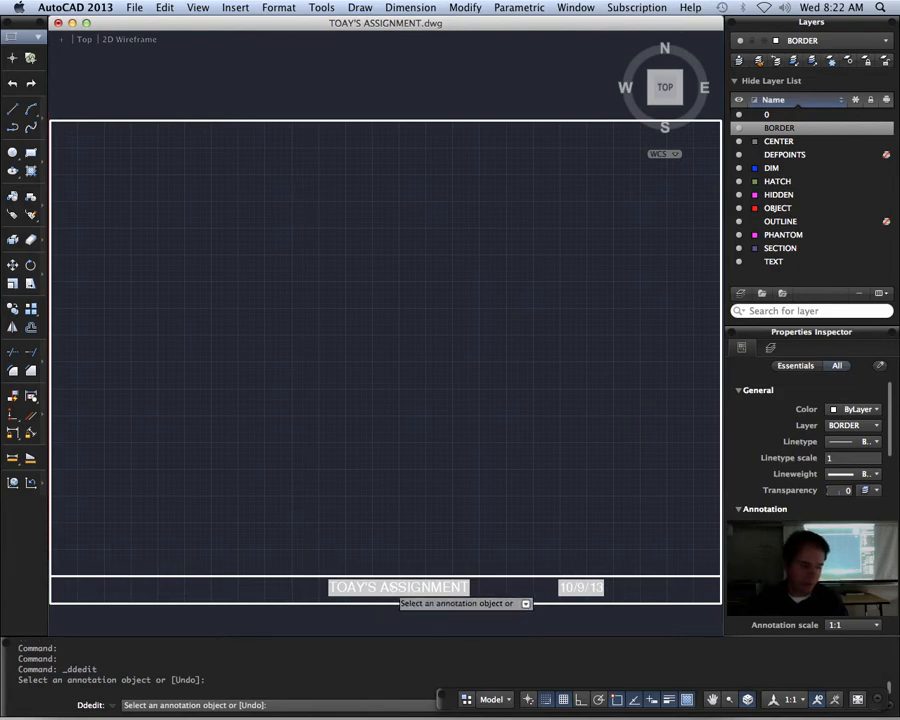
pyautogui.click(398, 588)
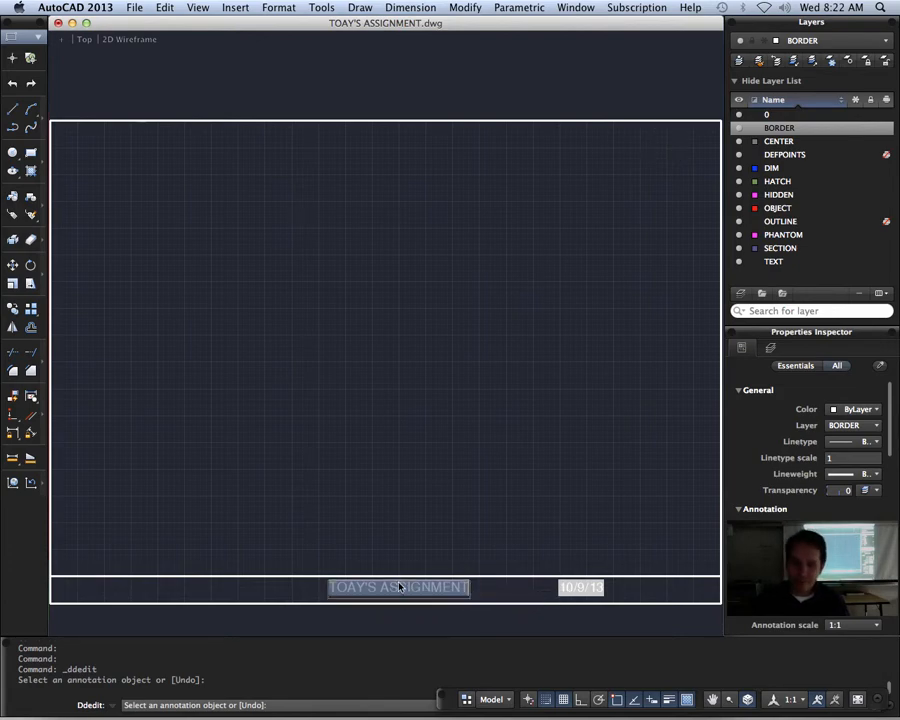
pyautogui.click(585, 590)
pyautogui.press('Escape')
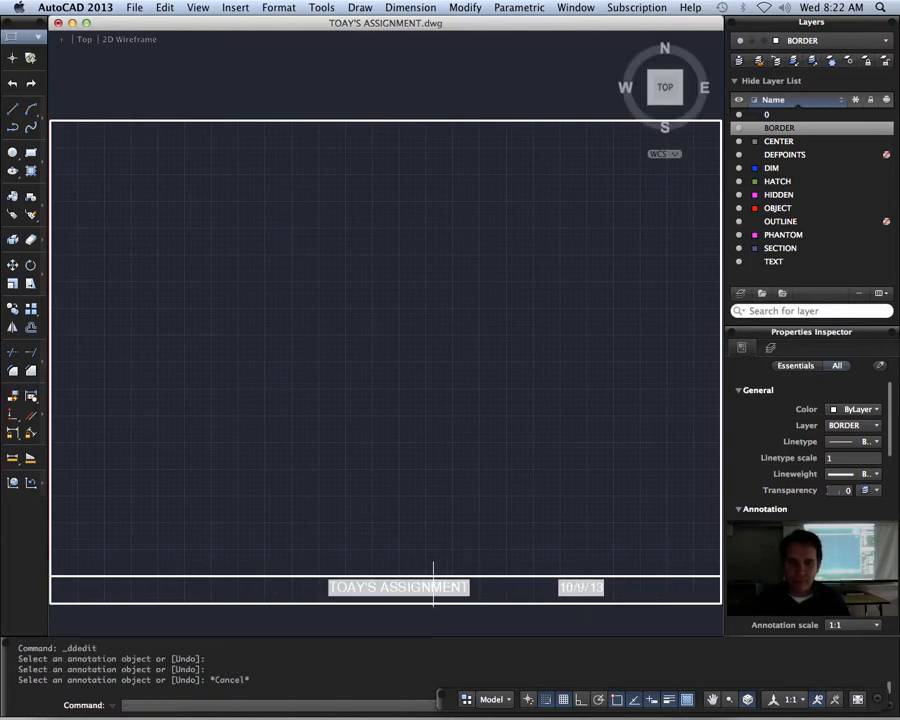
# Step: Move the filename and date texts in the title strip to the TEXT layer and clear the selection
pyautogui.click(432, 588)
pyautogui.click(583, 588)
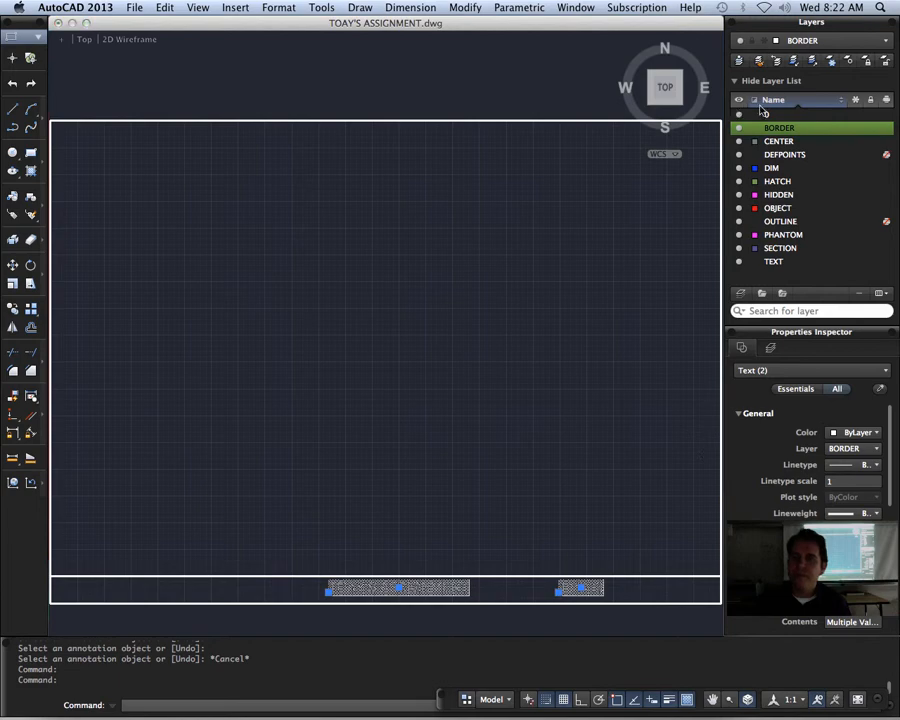
pyautogui.click(886, 41)
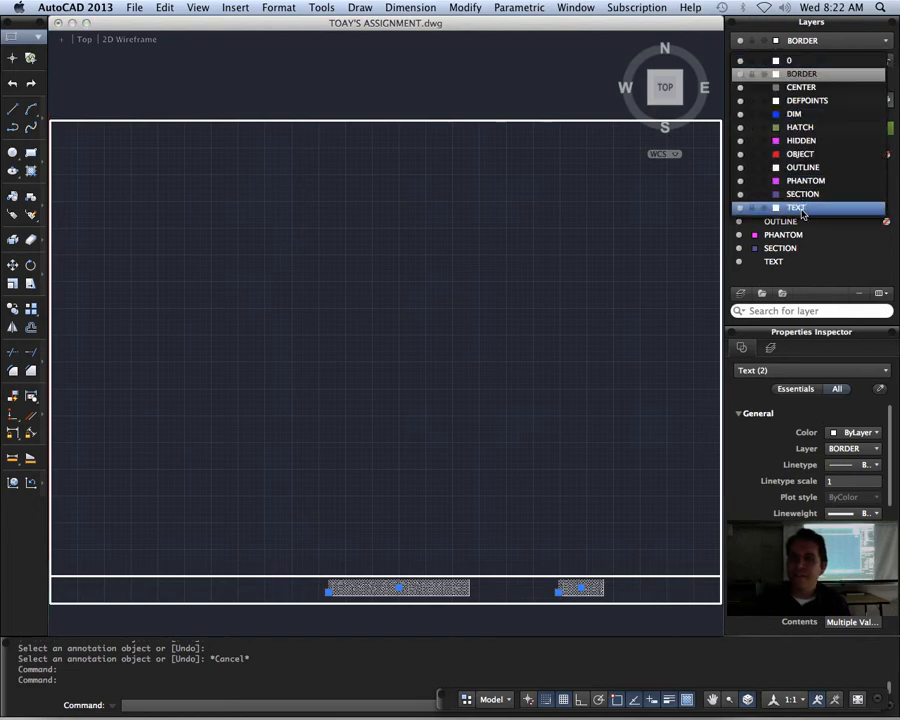
pyautogui.click(800, 208)
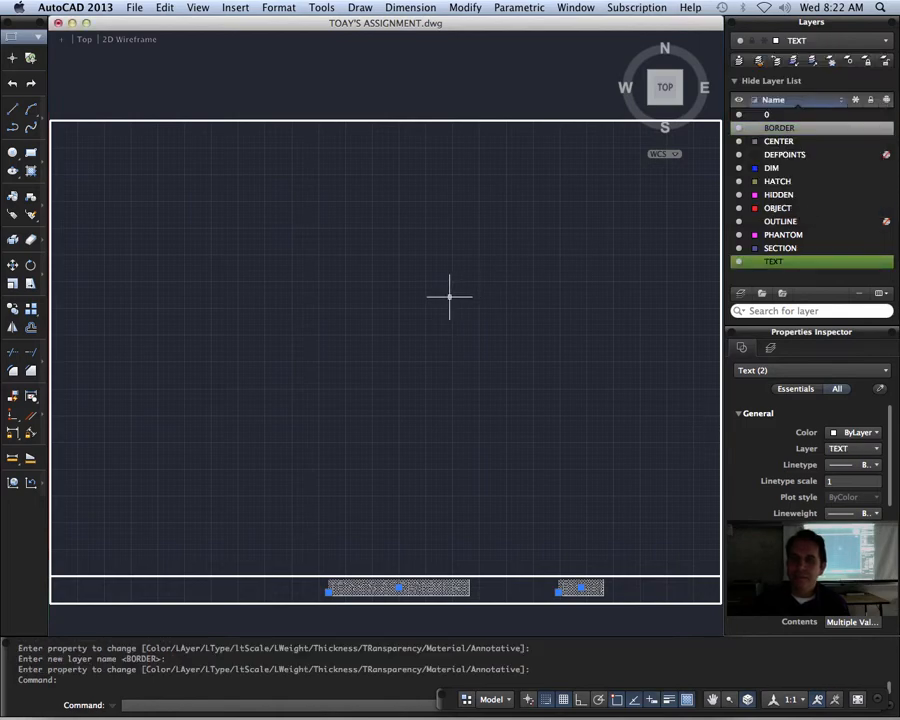
pyautogui.press('Return')
pyautogui.press('Escape')
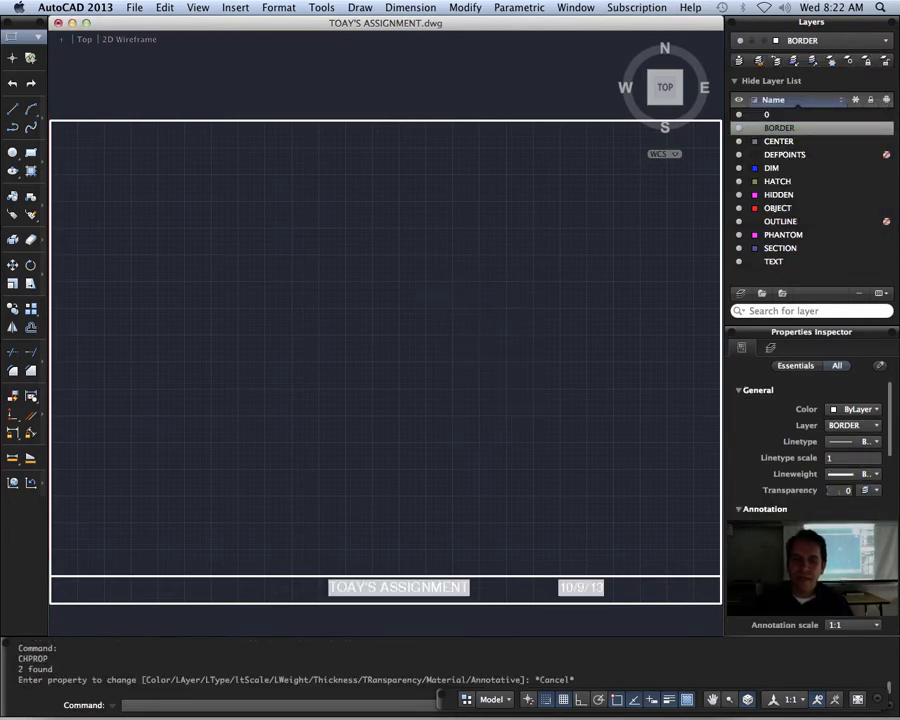
pyautogui.press('Escape')
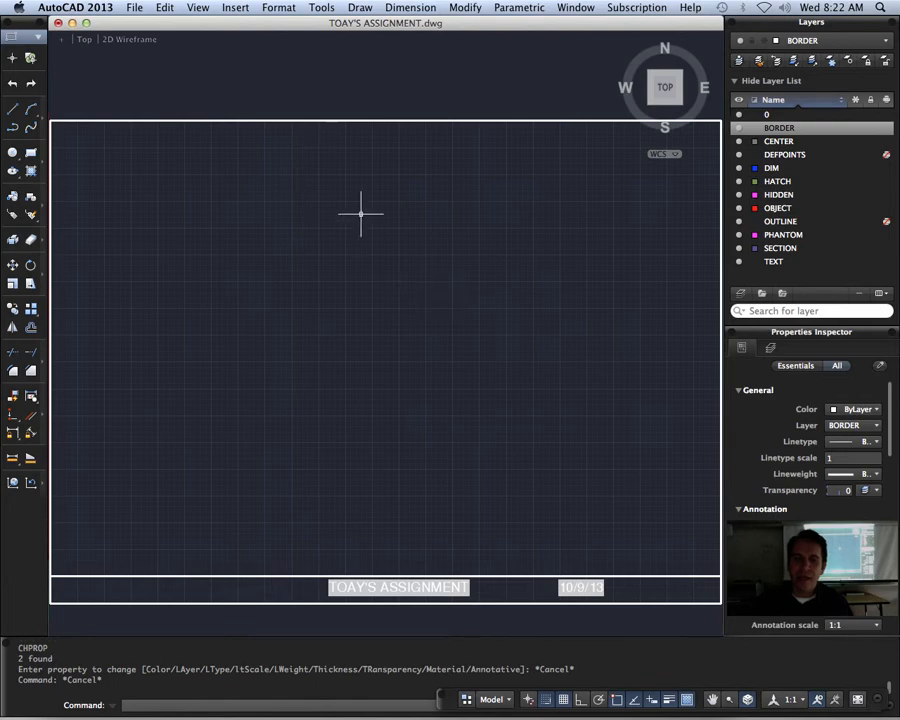
pyautogui.click(134, 8)
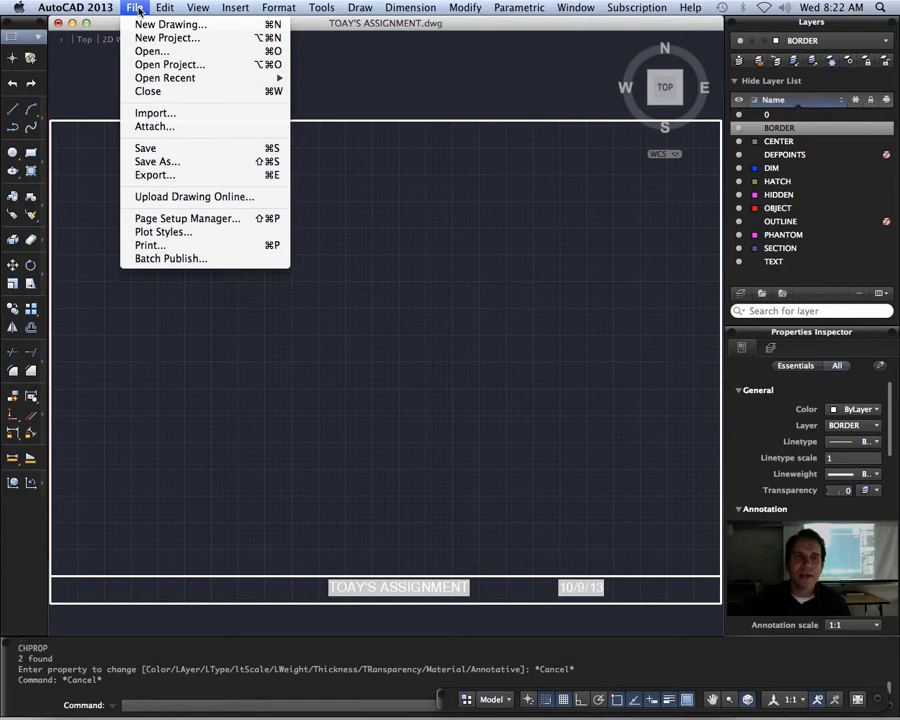
pyautogui.click(236, 166)
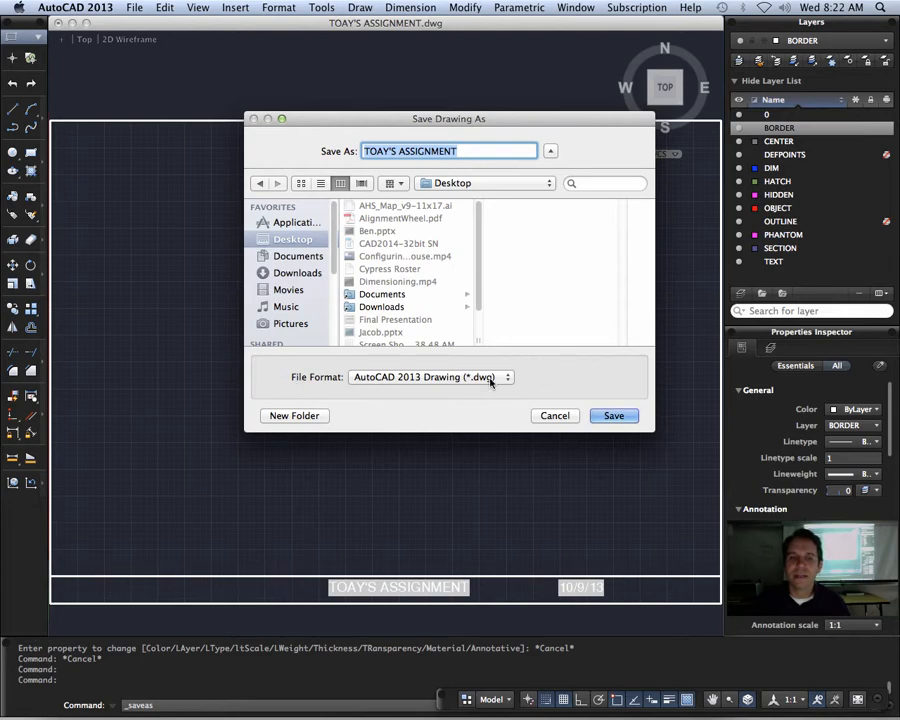
pyautogui.click(576, 416)
# Step: Start saving the drawing as a new file in the AutoCAD Drawing Template (*.dwt) format
pyautogui.click(136, 8)
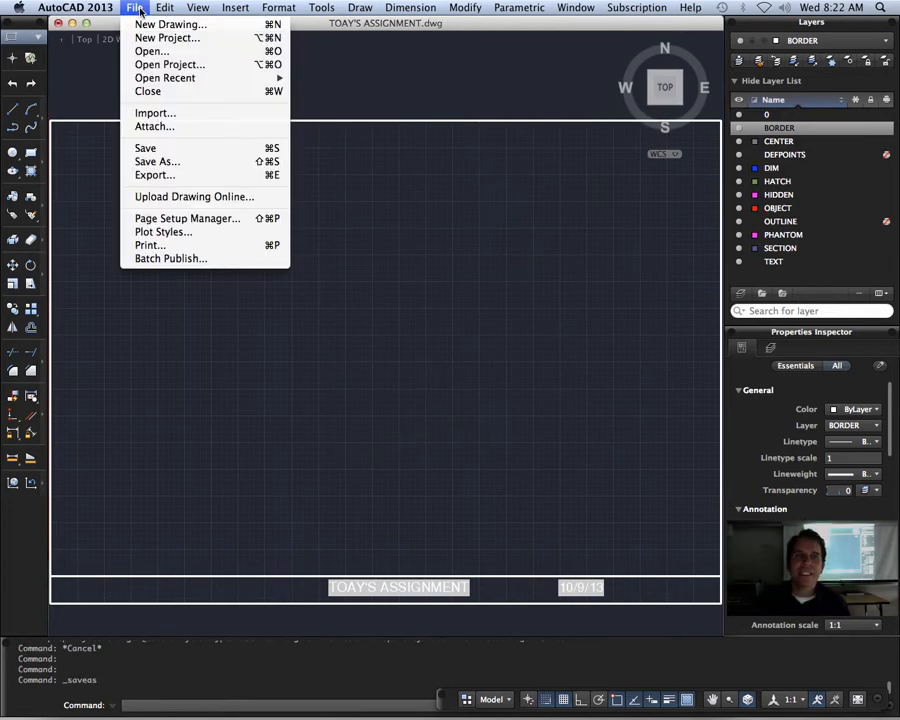
pyautogui.click(183, 162)
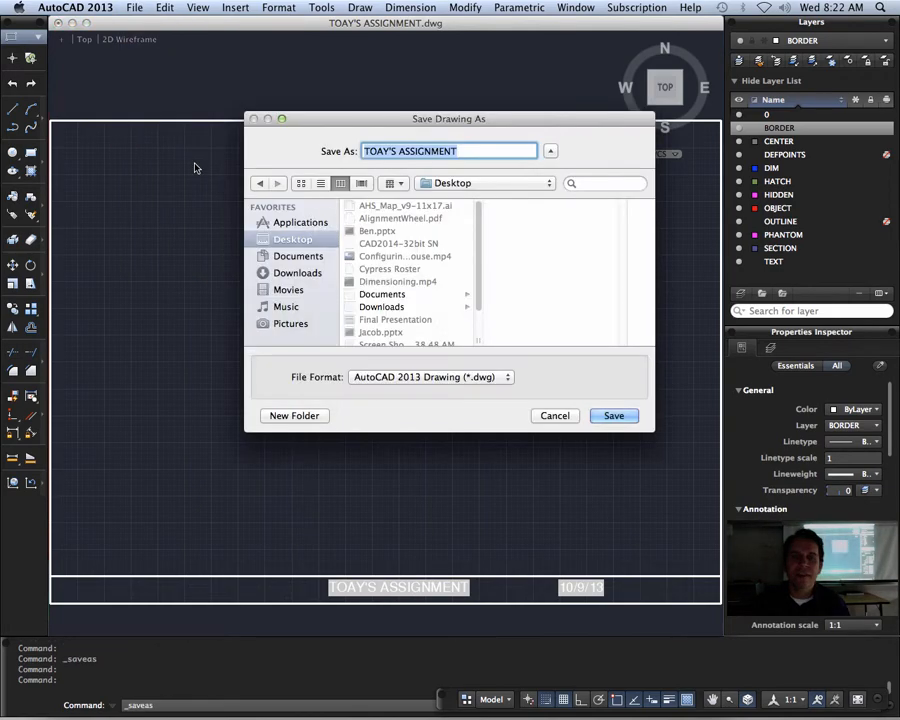
pyautogui.click(508, 379)
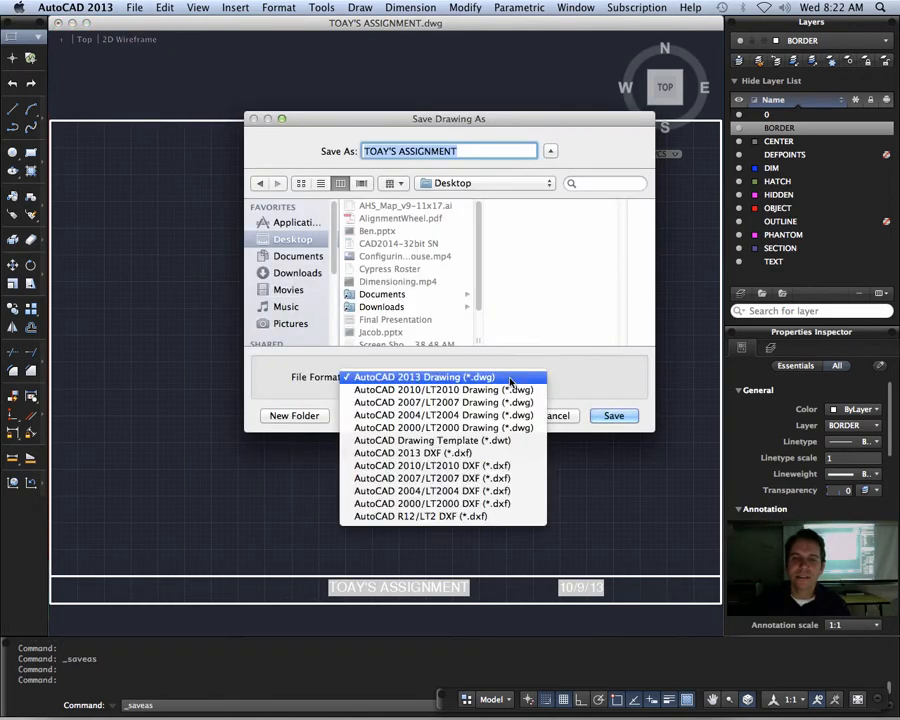
pyautogui.click(493, 446)
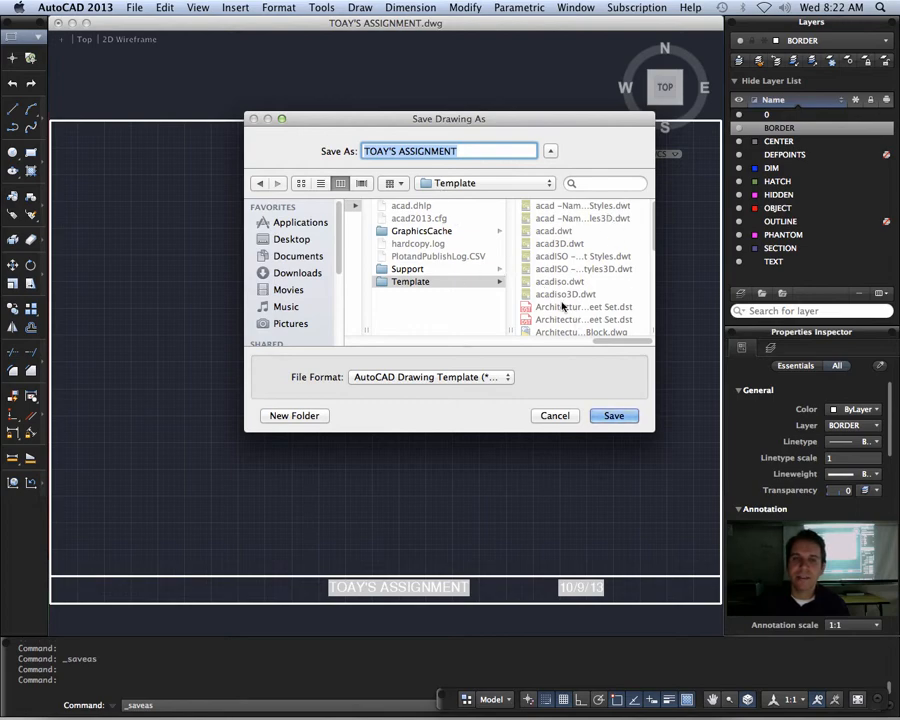
# Step: Name the template MM_TEMPLATE and save it in the Template folder
pyautogui.write('MM')
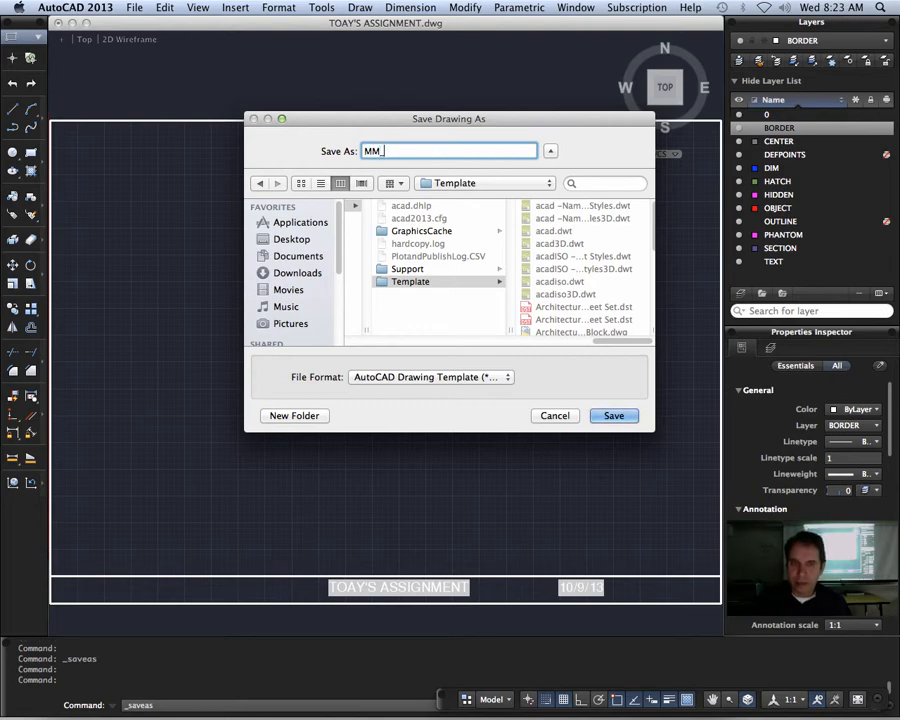
pyautogui.write('_TEM')
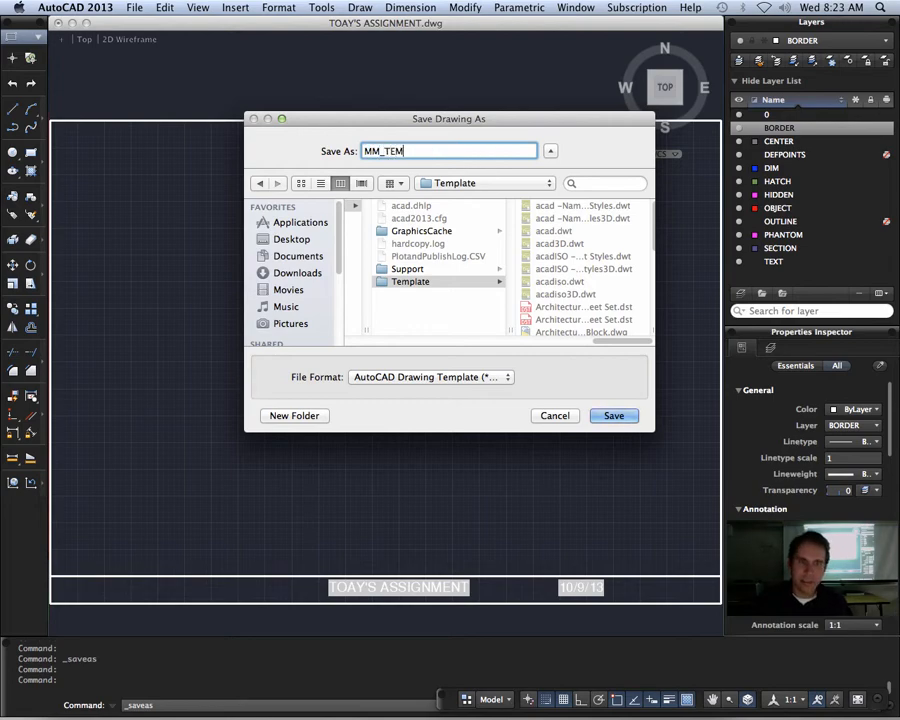
pyautogui.write('PLATE')
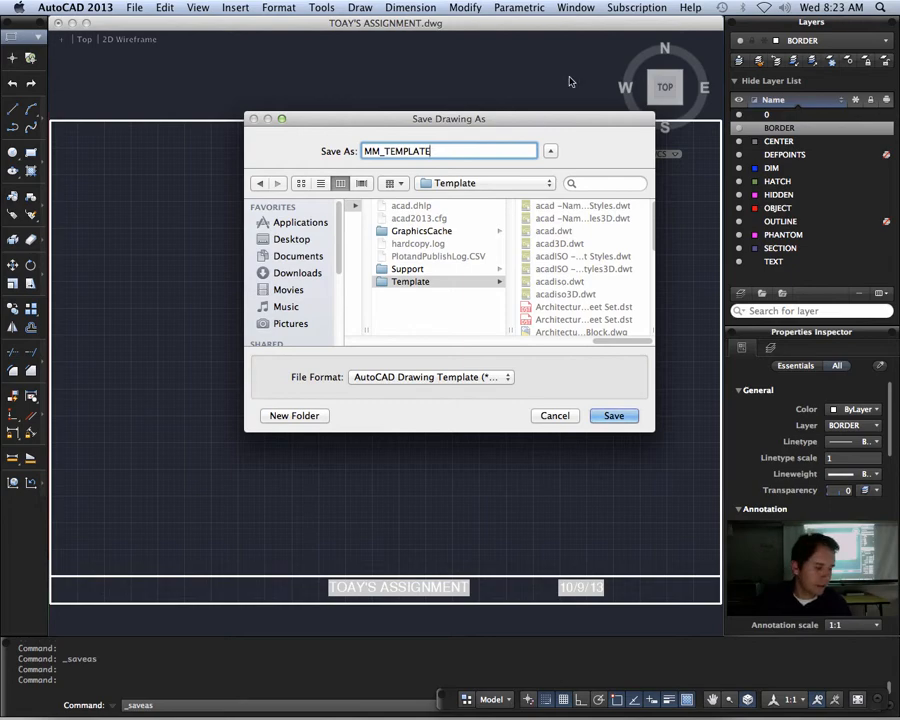
pyautogui.click(614, 416)
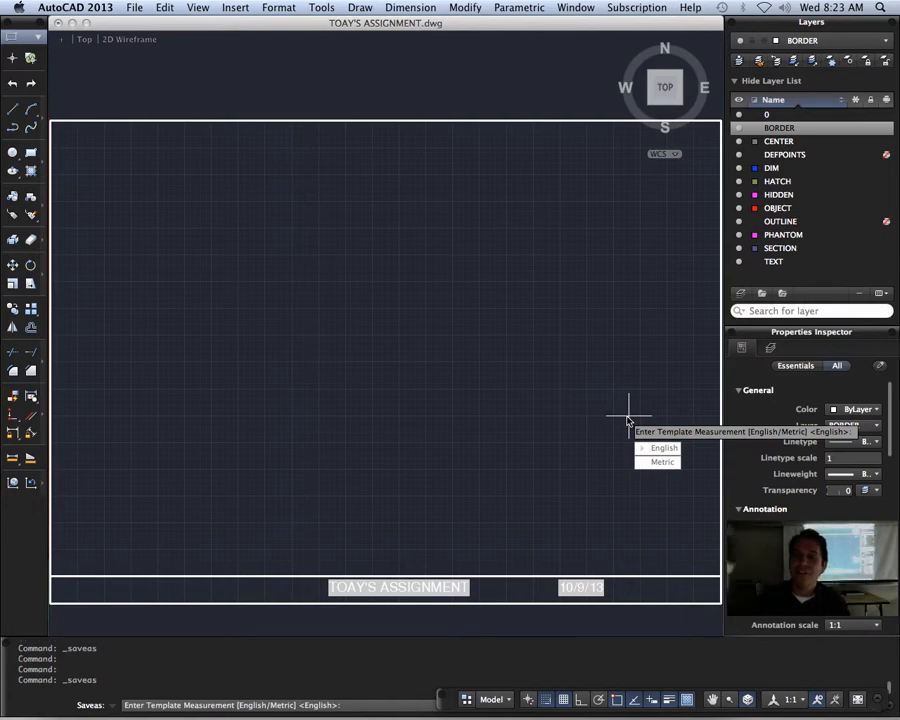
# Step: Set the template's measurement to Metric and its description to MM TEMPLATE
pyautogui.click(662, 463)
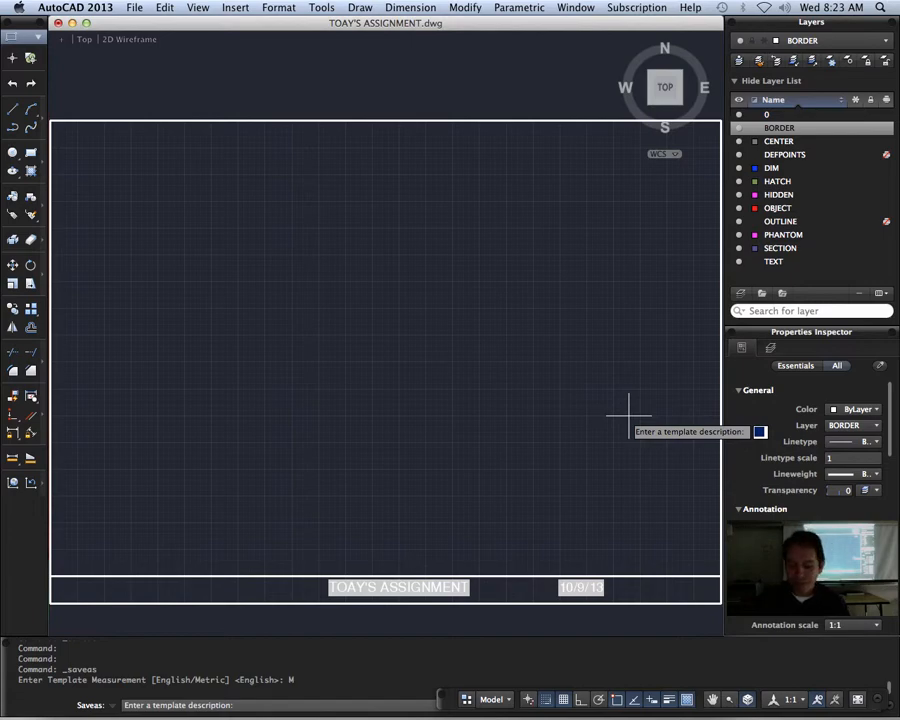
pyautogui.write('MM TEMPLATE')
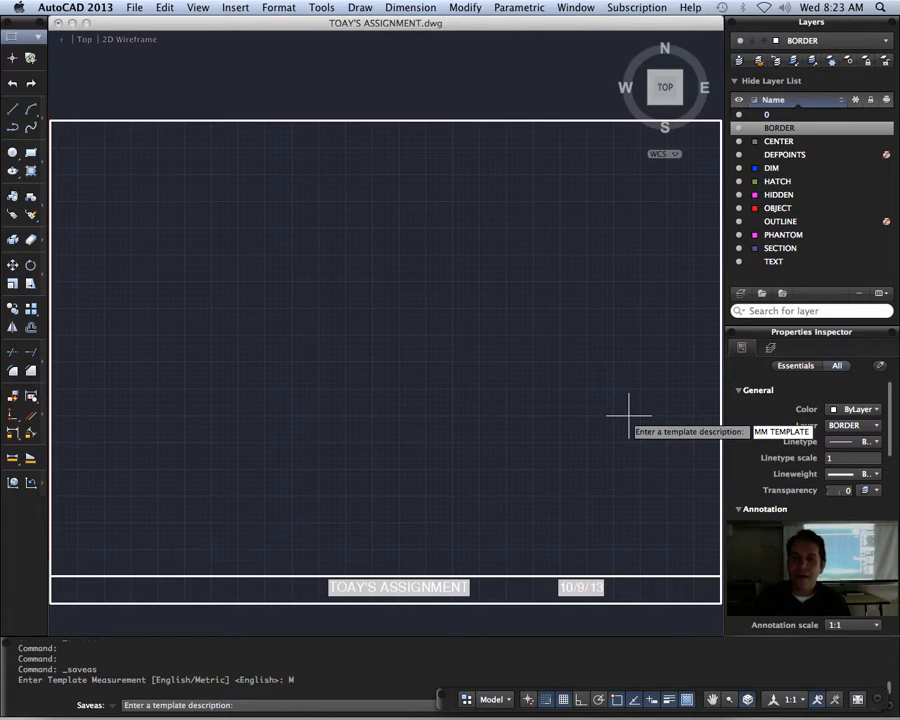
pyautogui.press('Return')
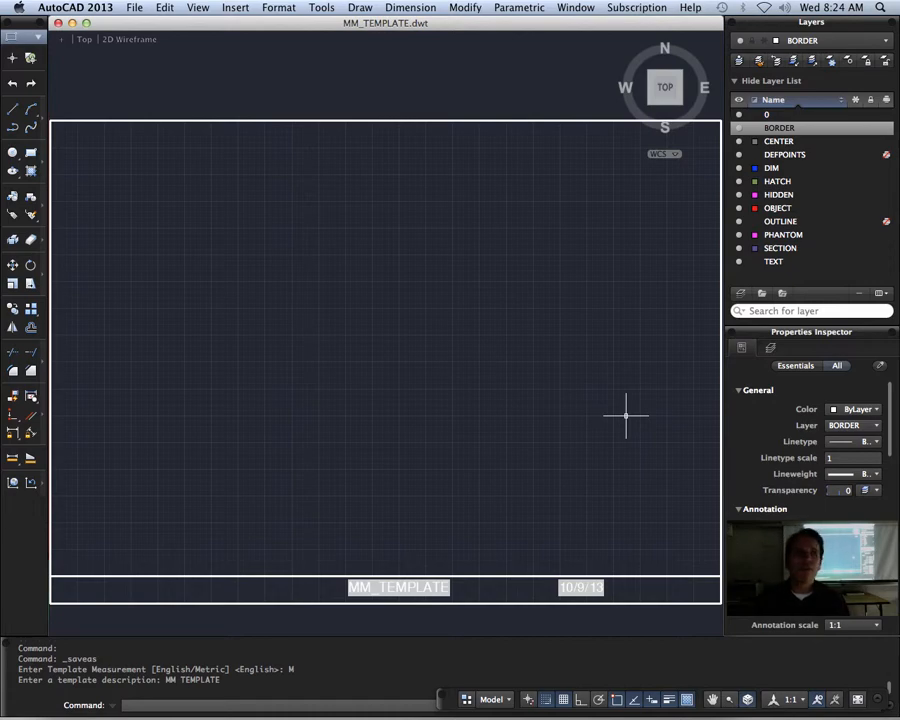
# Step: Start a new drawing and select MM_TEMPLATE.dwt as its template
pyautogui.click(134, 8)
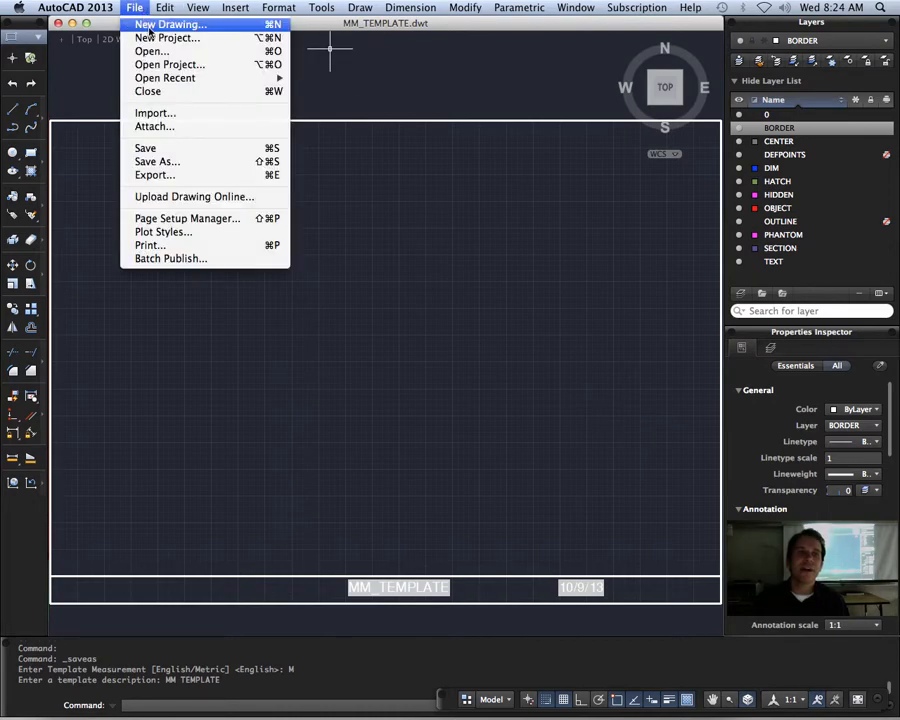
pyautogui.click(155, 26)
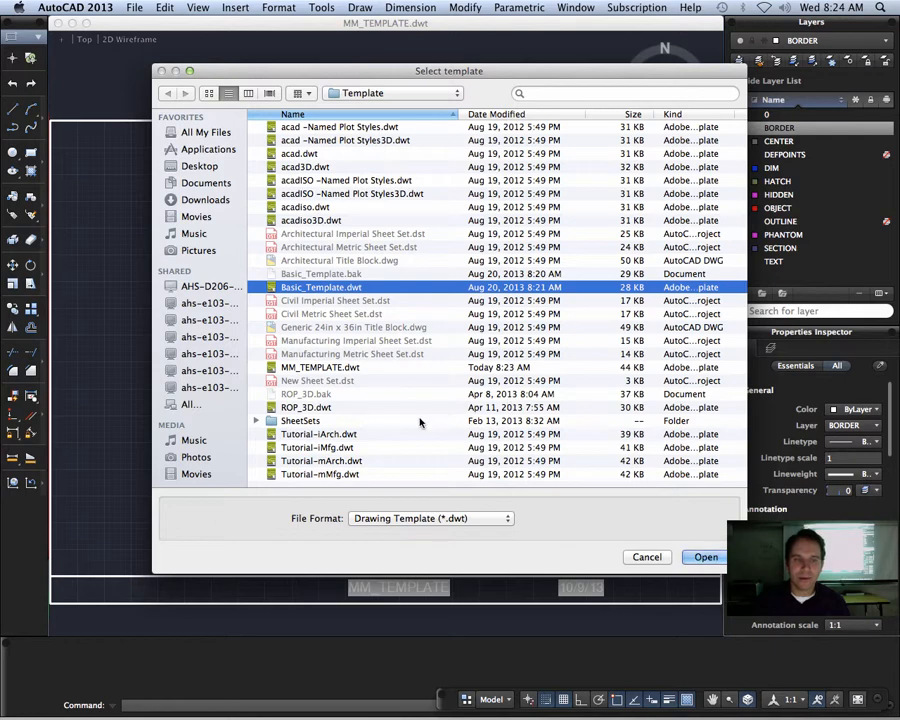
pyautogui.click(286, 368)
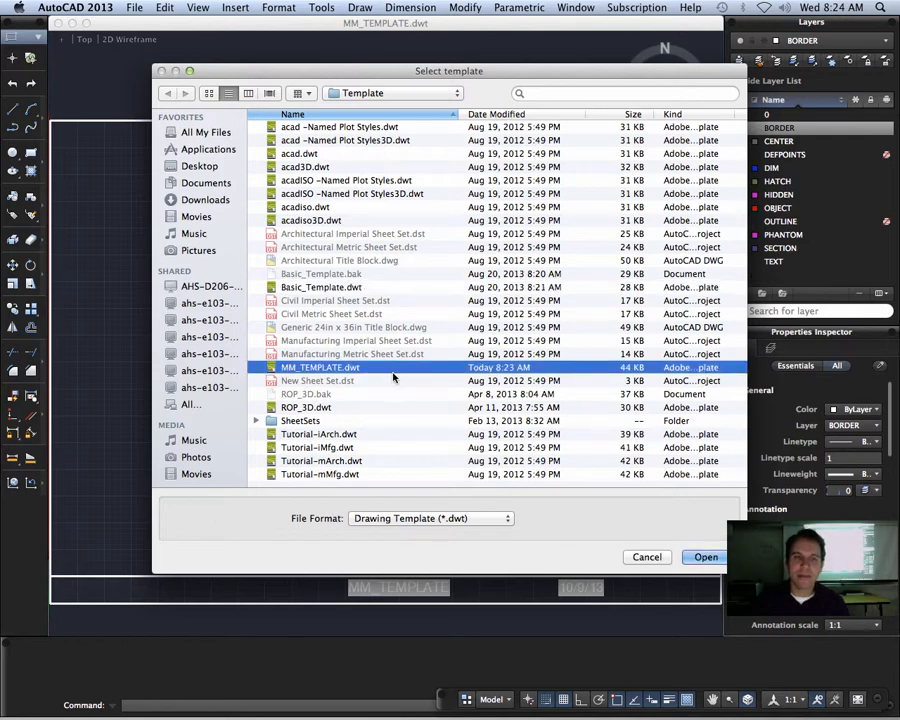